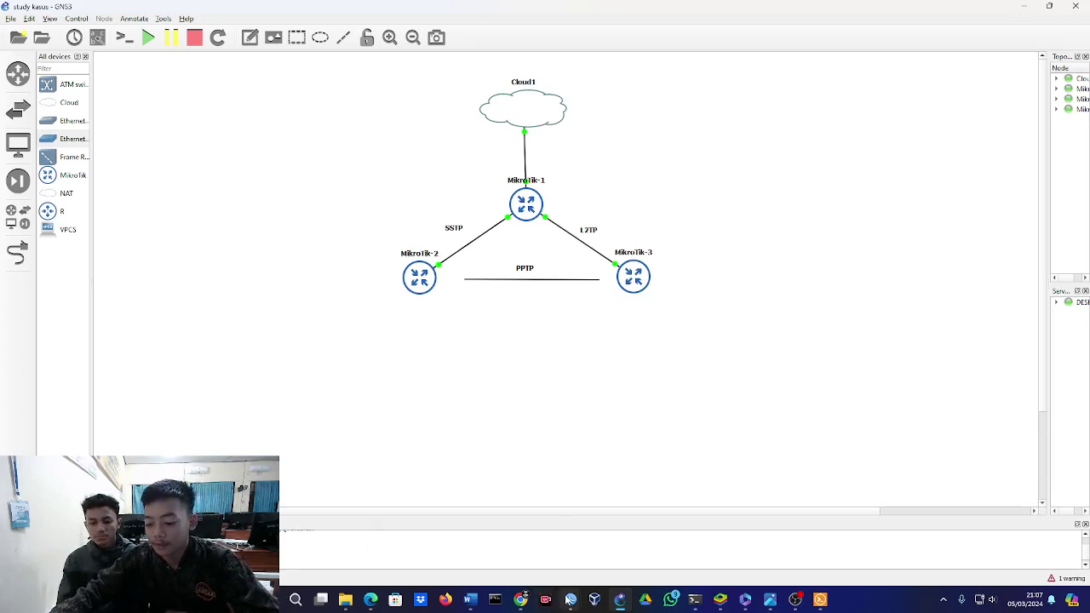
Bring the WinBox session connected to MikroTik1 to the front from the taskbar previews.
mouse_move(569, 599)
left_click(445, 534)
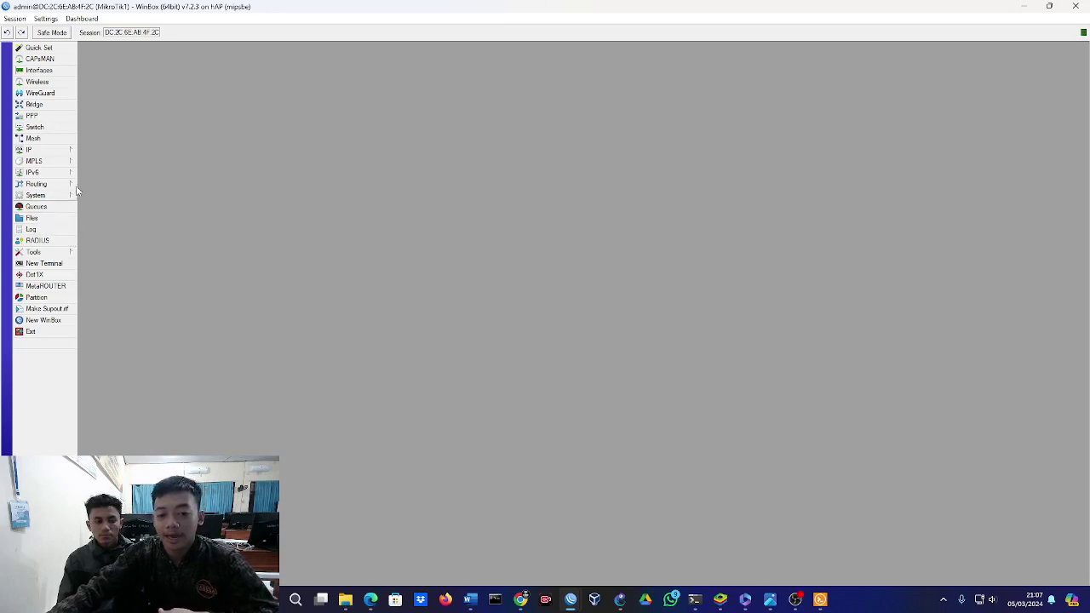
Open IP > Addresses and review 10.102.1.55/24, 10.10.10.1/24, 20.20.20.1/24 and 192.168.10.1 entries.
left_click(74, 151)
left_click(82, 162)
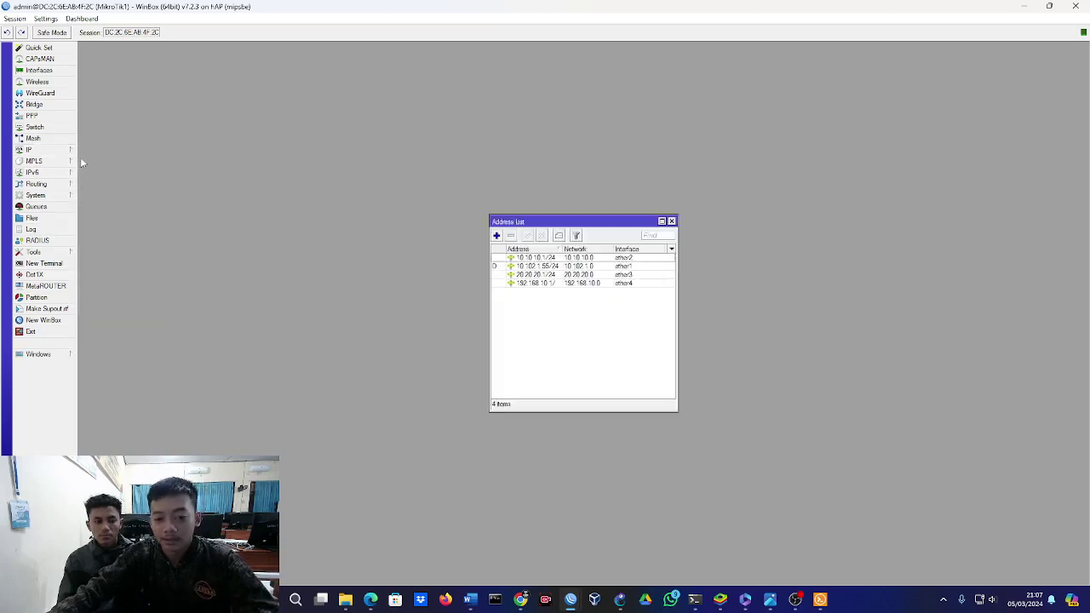
left_click(515, 267)
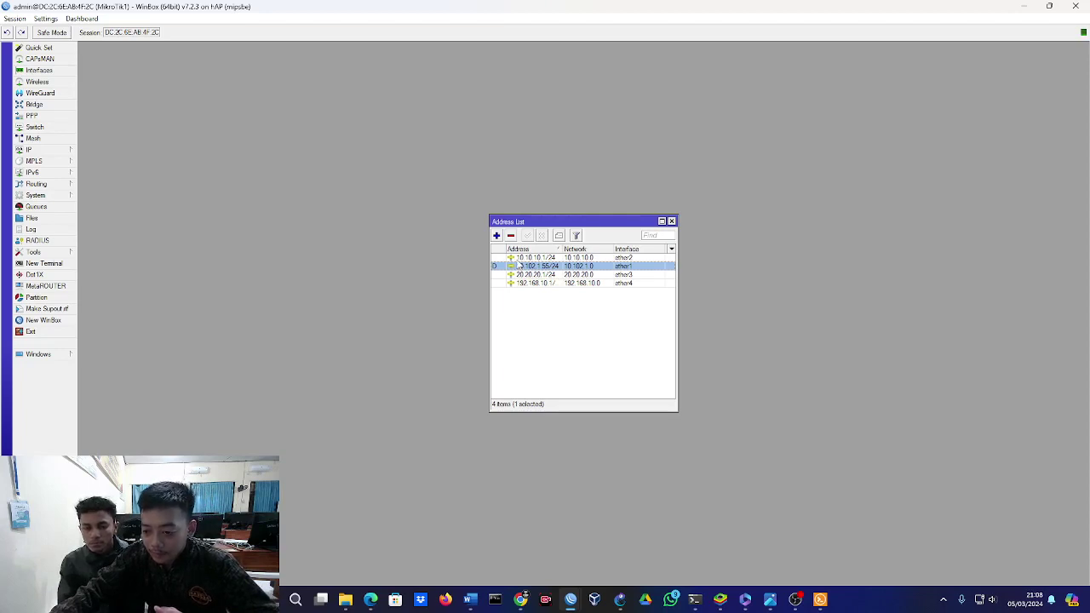
key("Up")
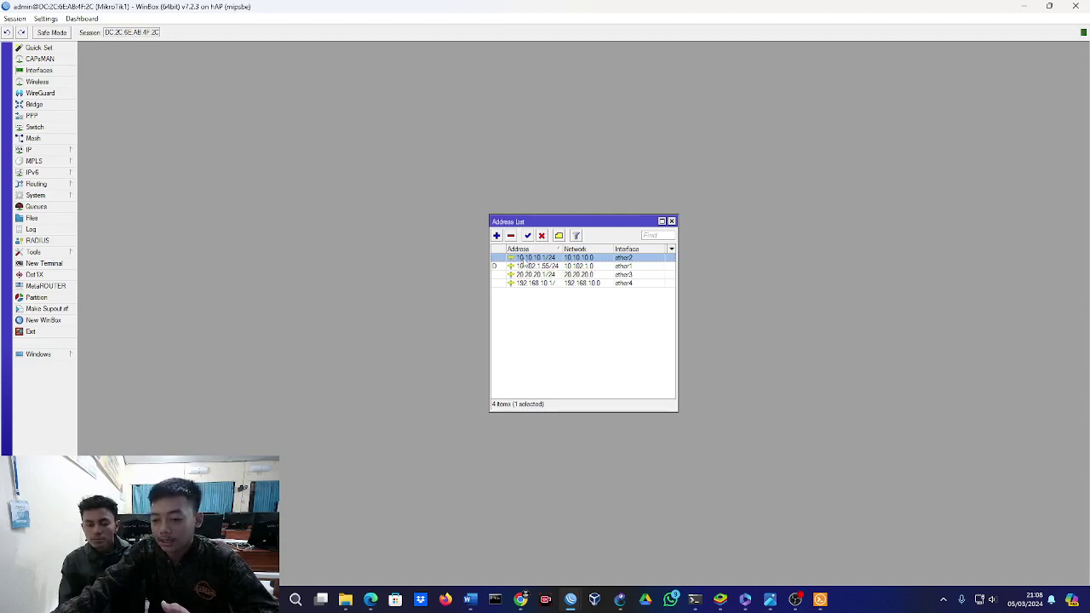
left_click(533, 275)
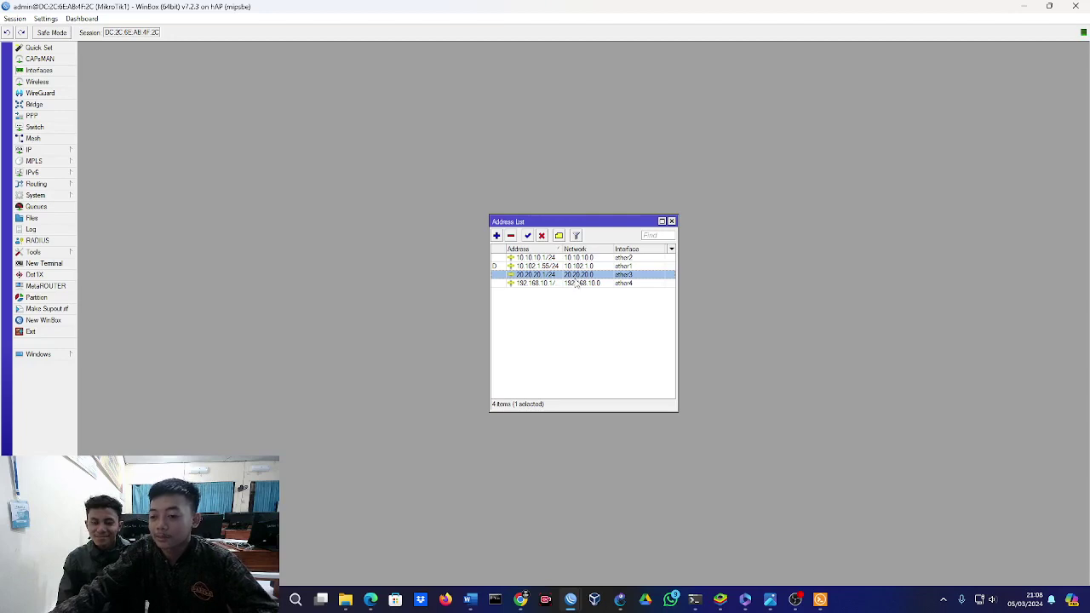
left_click(562, 257)
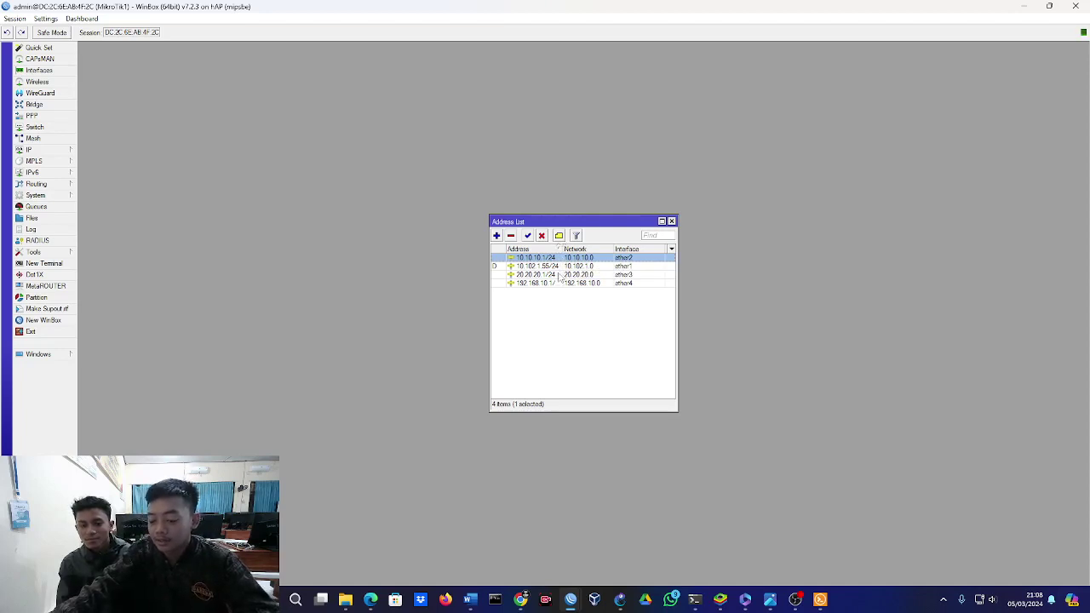
left_click(561, 275)
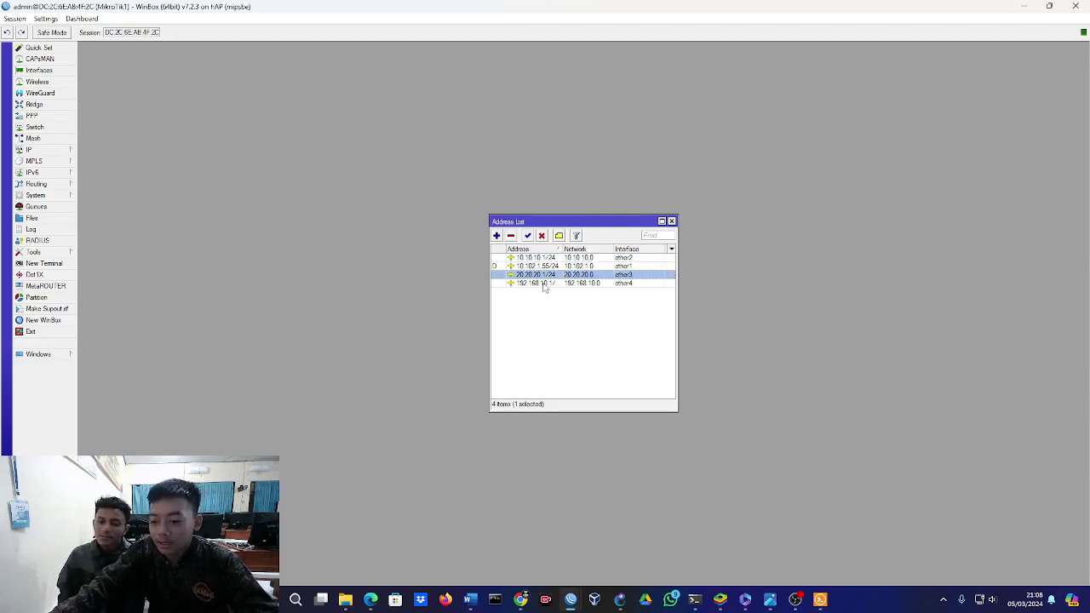
left_click(543, 284)
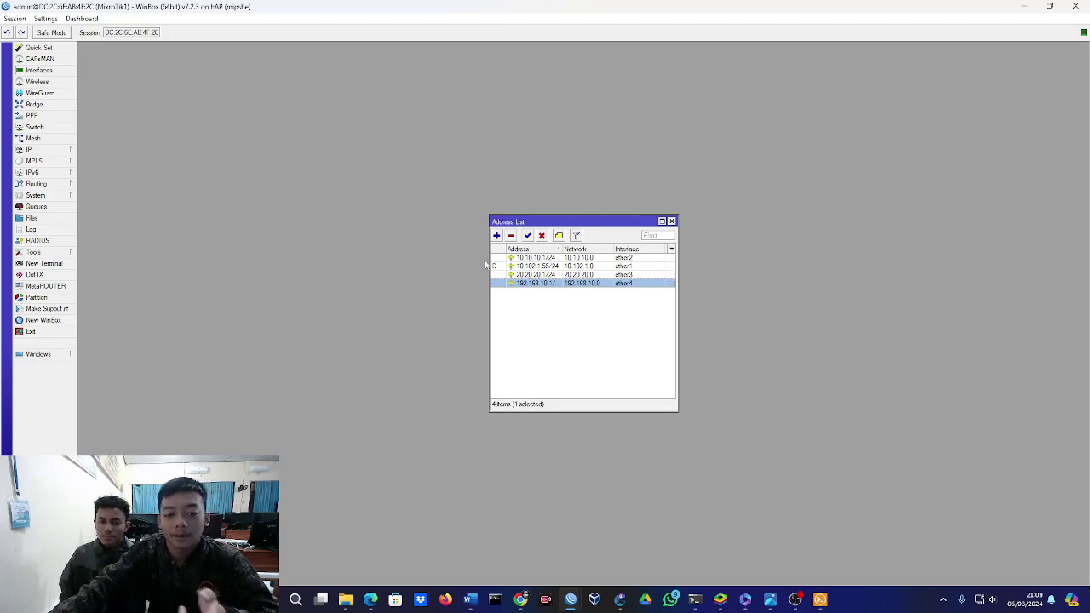
Enable MikroTik1's L2TP server with Use IPsec set to yes and an IPsec secret, showing passwords.
left_click(34, 115)
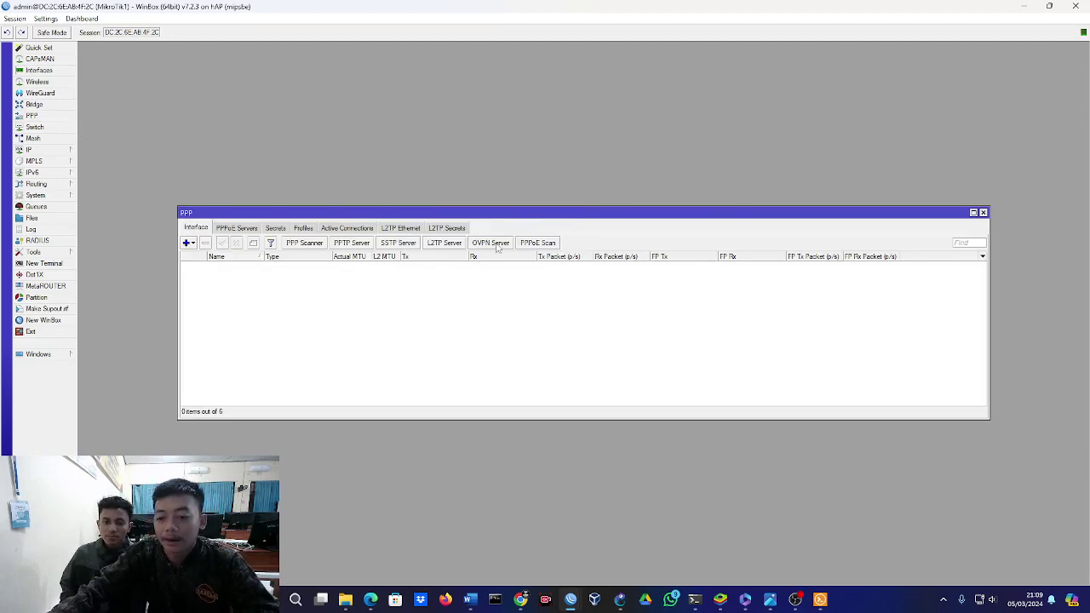
left_click(452, 245)
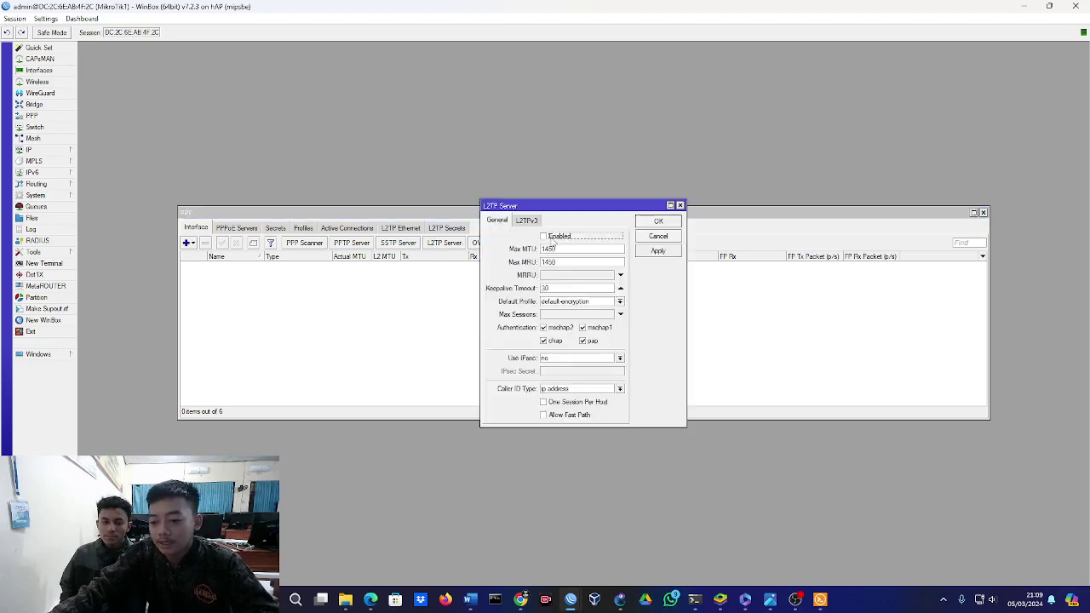
left_click(554, 243)
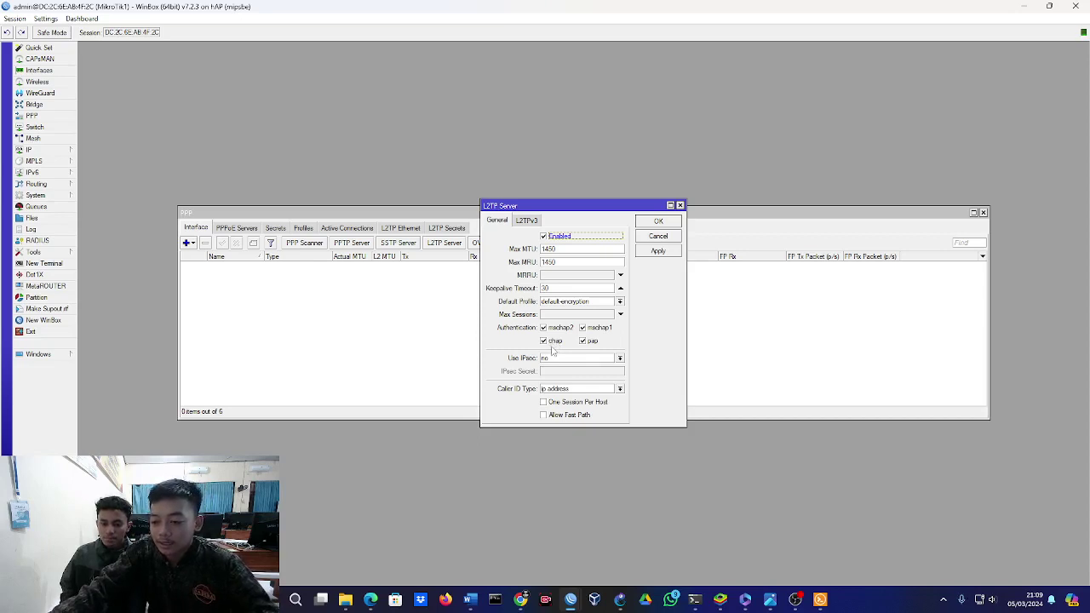
left_click(554, 357)
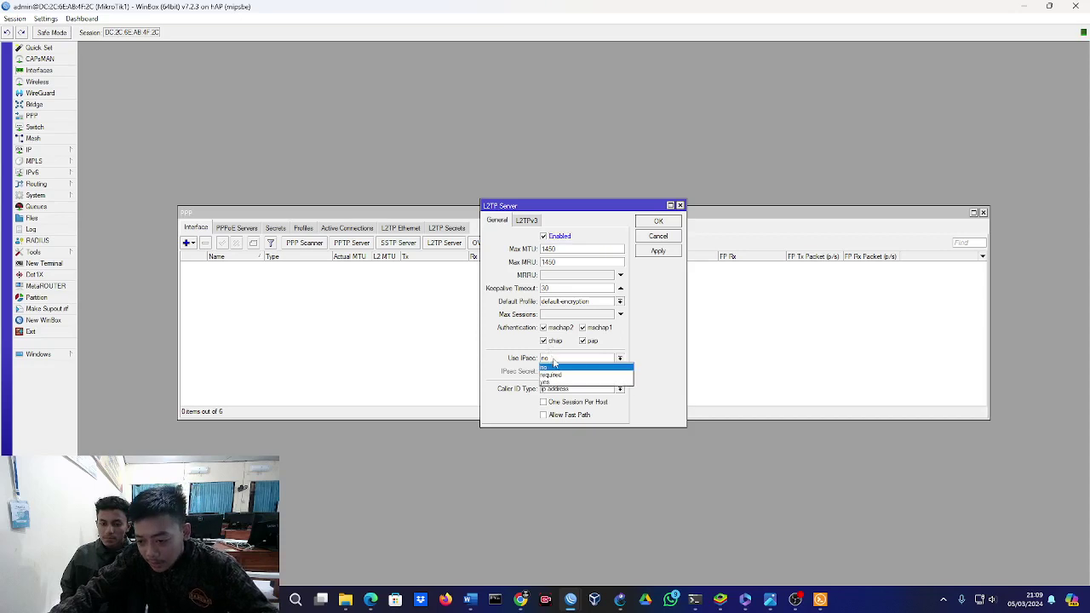
left_click(559, 381)
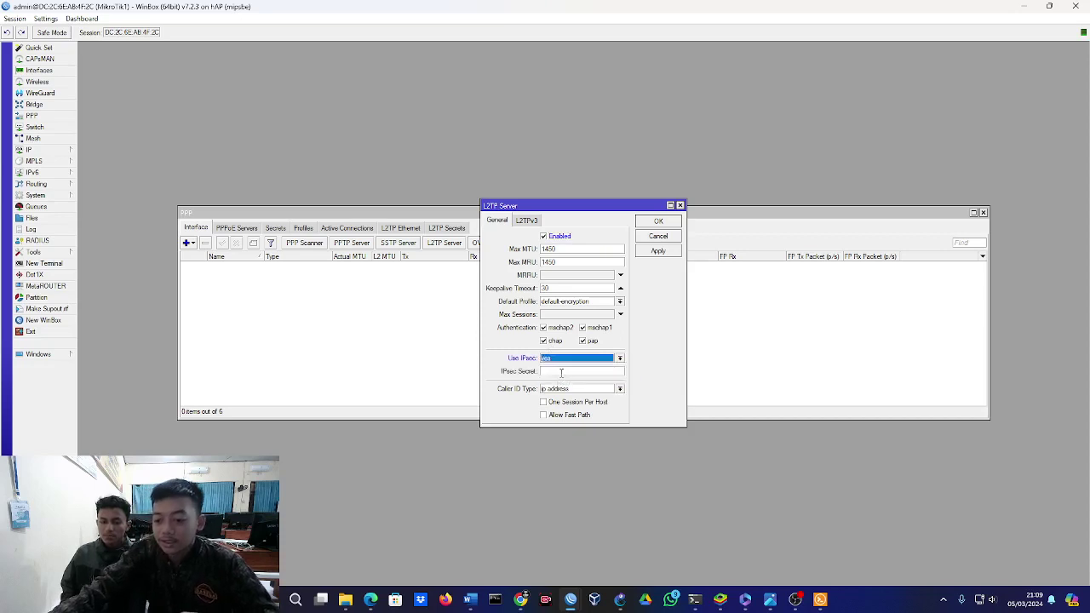
left_click(561, 372)
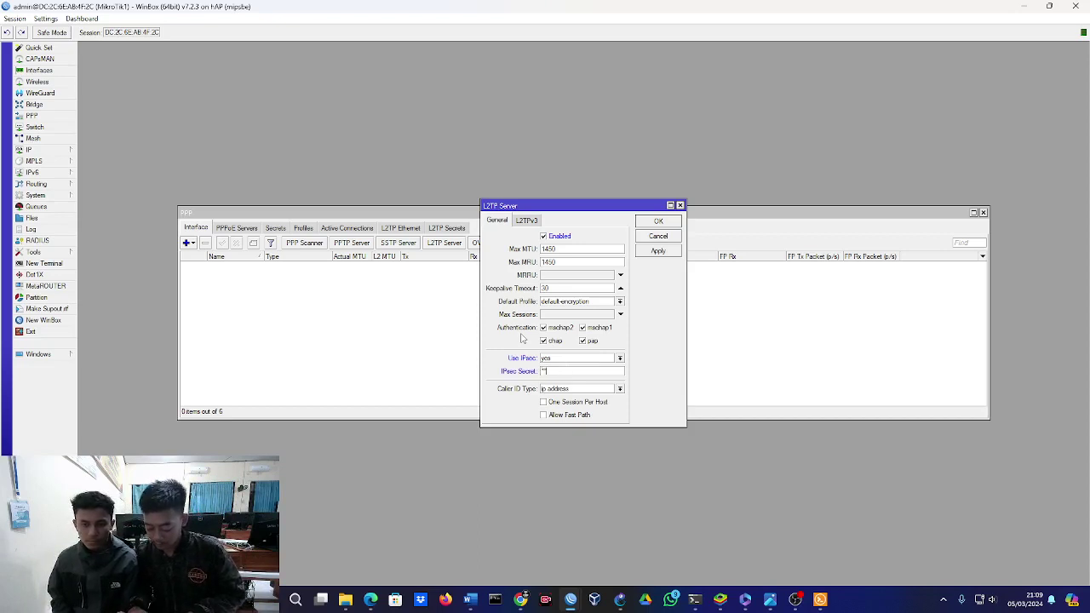
type("***")
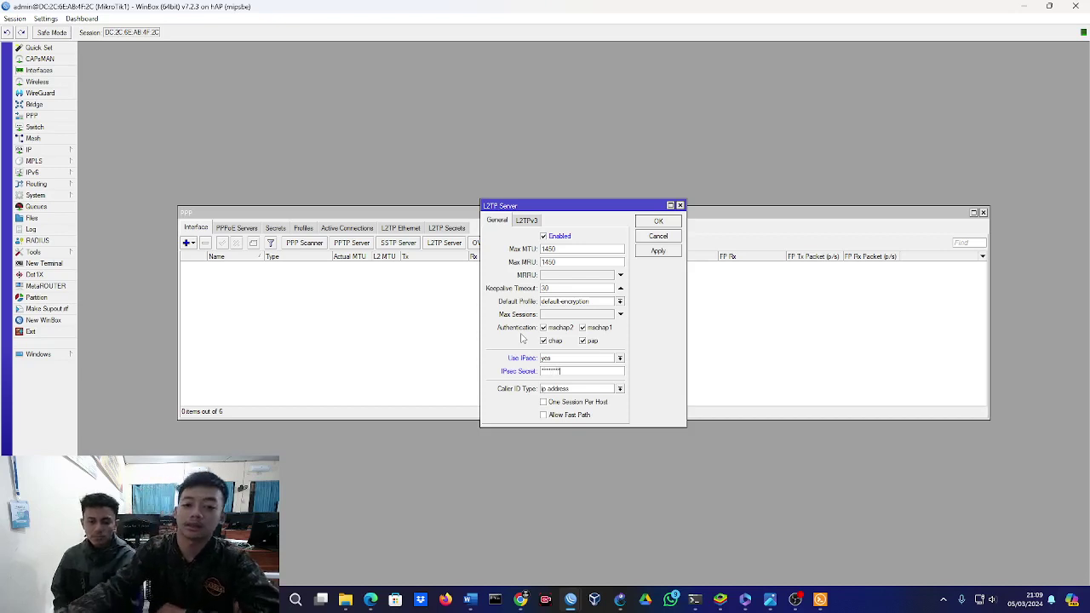
left_click(41, 18)
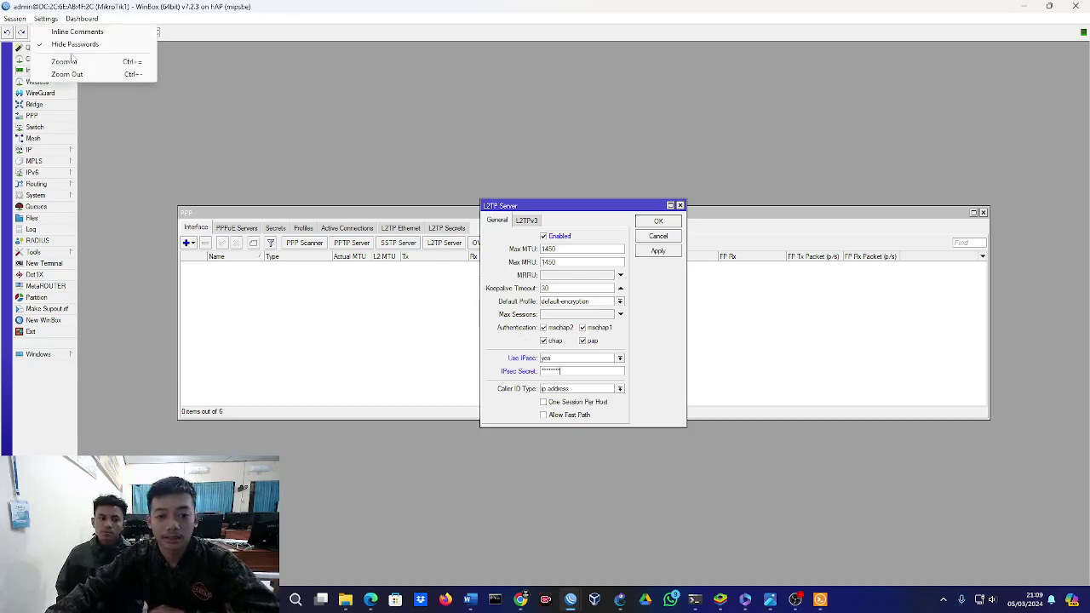
left_click(85, 45)
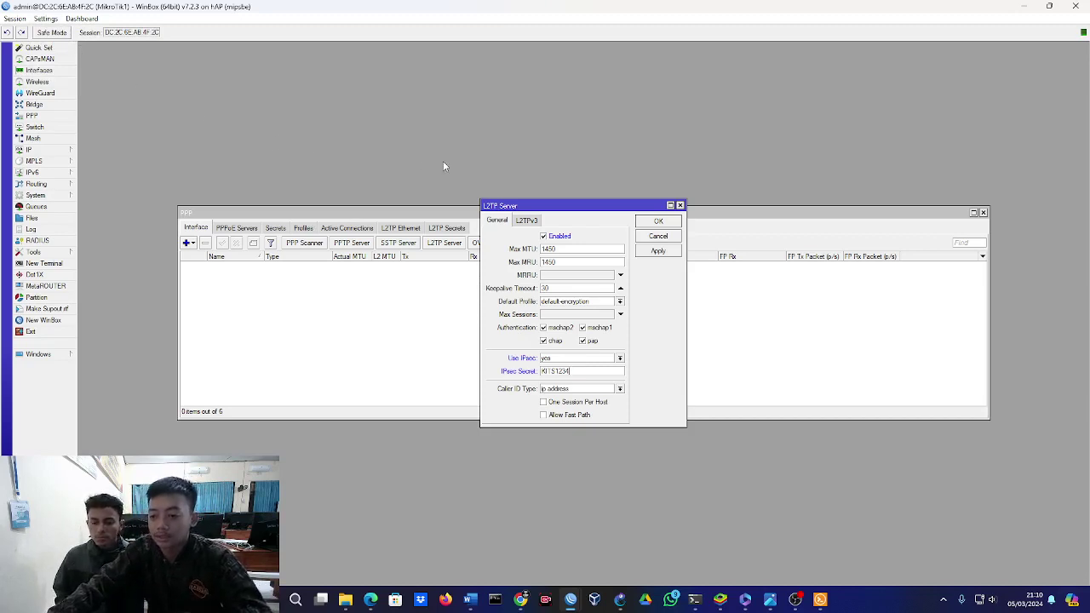
left_click(660, 223)
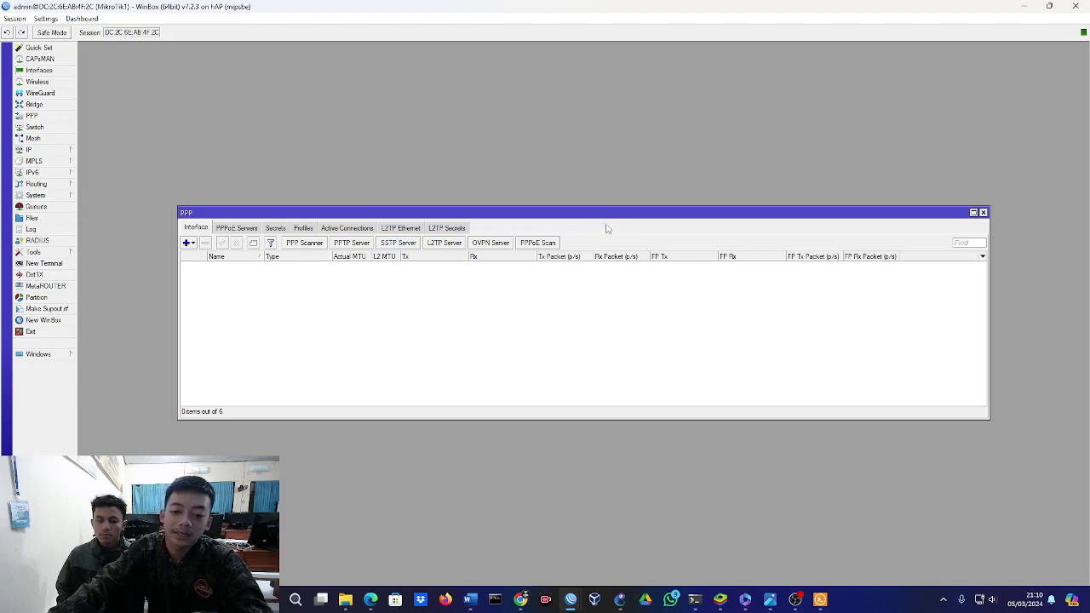
Add a new PPP secret named l2tp, replacing the default ppp1, and give it a password.
left_click(284, 232)
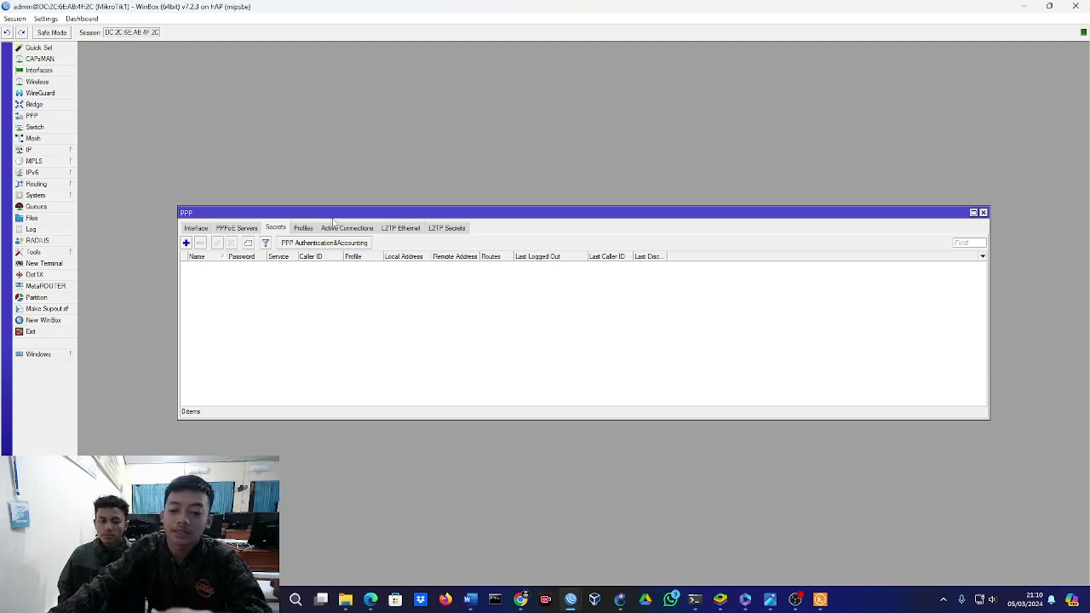
left_click(186, 243)
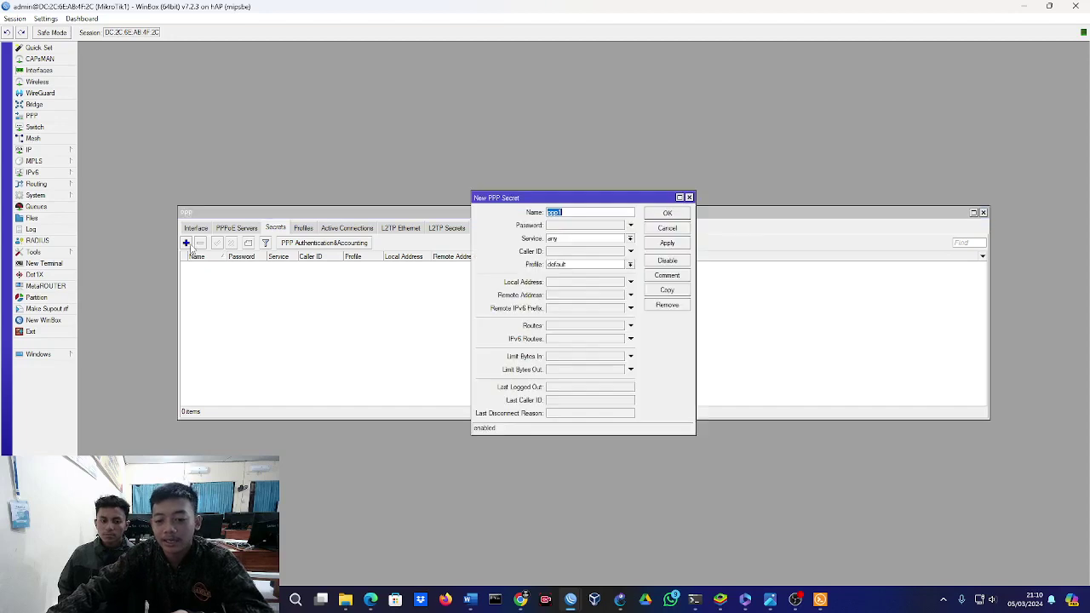
left_click(585, 214)
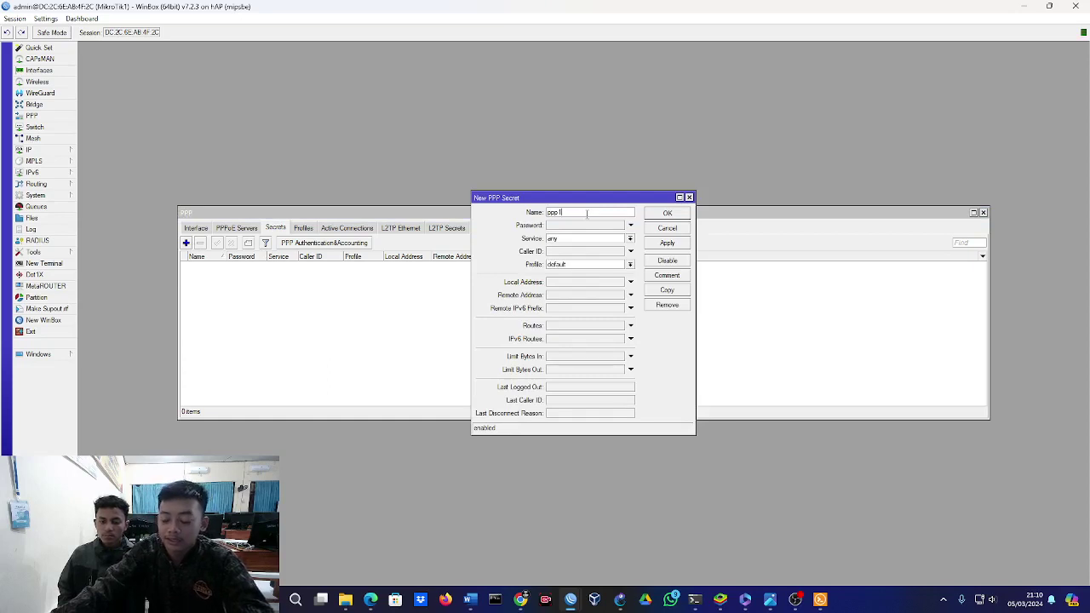
key("BackSpace")
key("BackSpace")
key("BackSpace")
key("BackSpace")
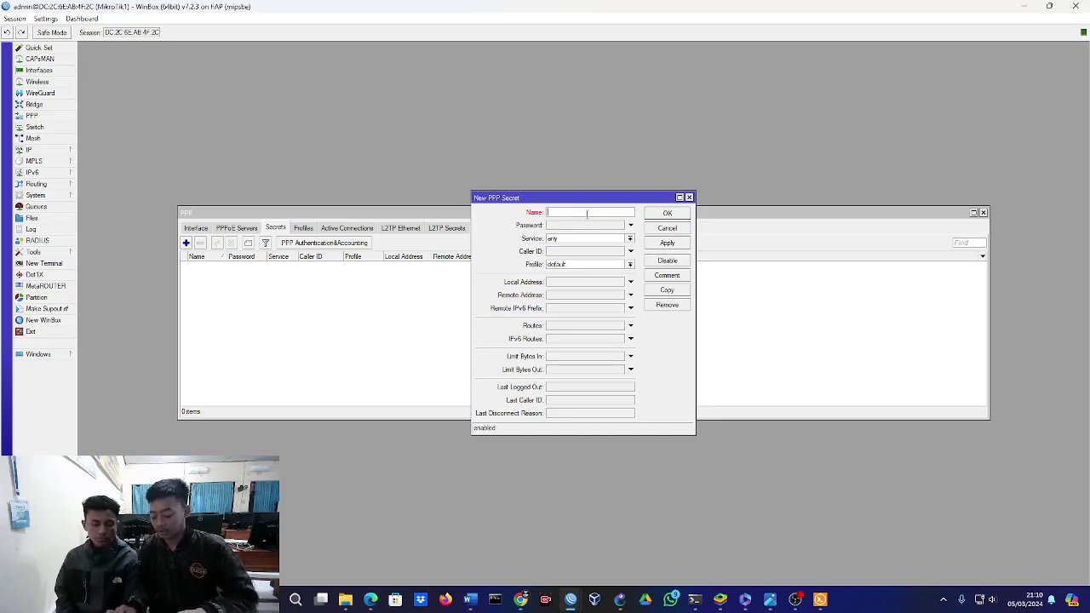
type("l2tp")
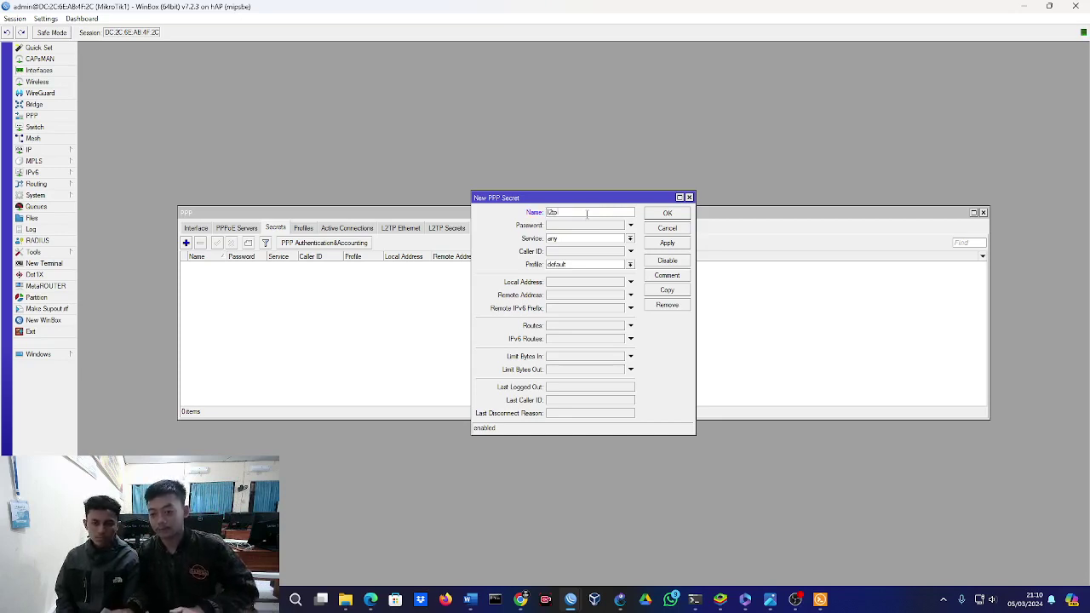
left_click(582, 226)
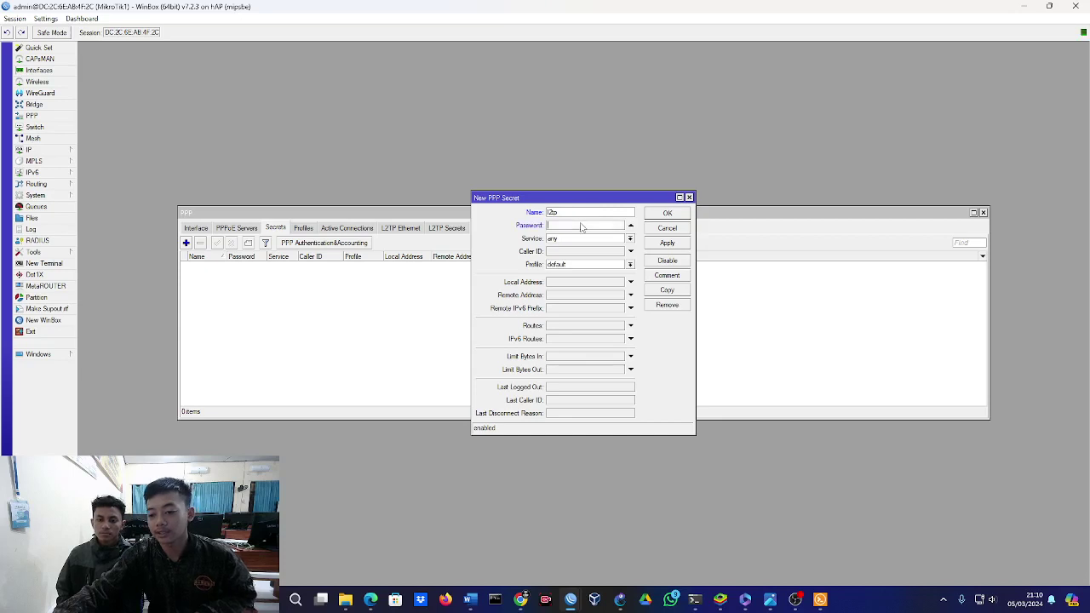
type("123")
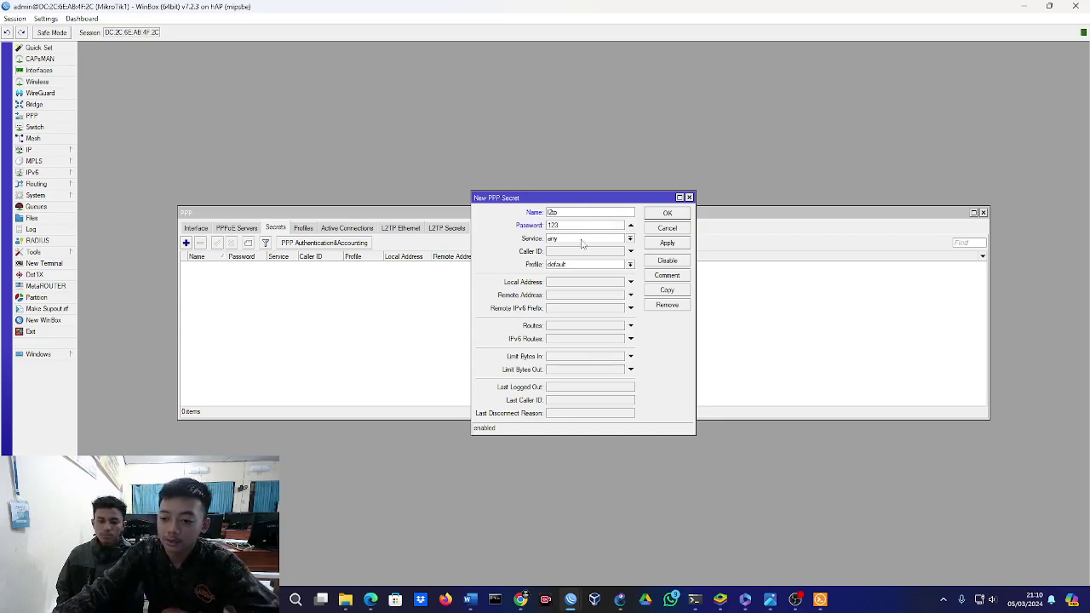
Set the secret to service l2tp, profile default-encryption, local 1.1.1.1, remote 1.1.1.2, and save.
left_click(584, 240)
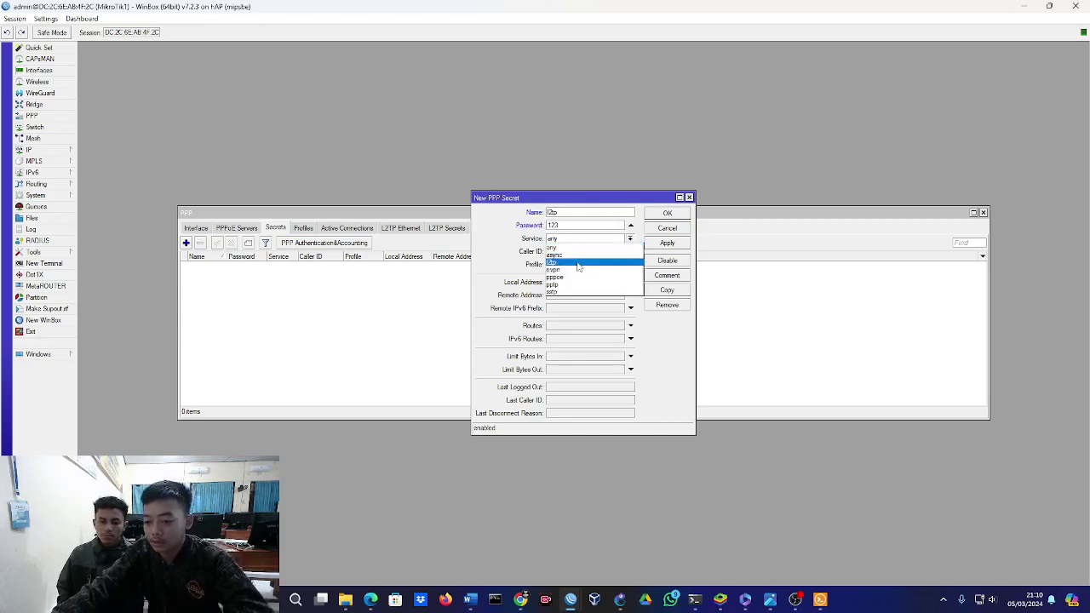
left_click(578, 262)
left_click(578, 264)
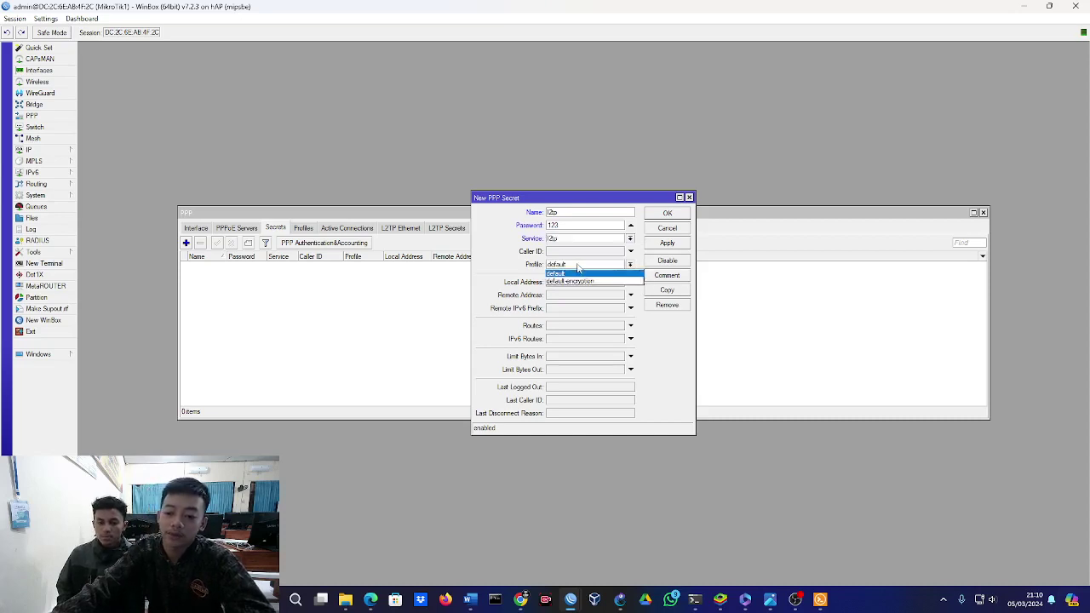
left_click(578, 280)
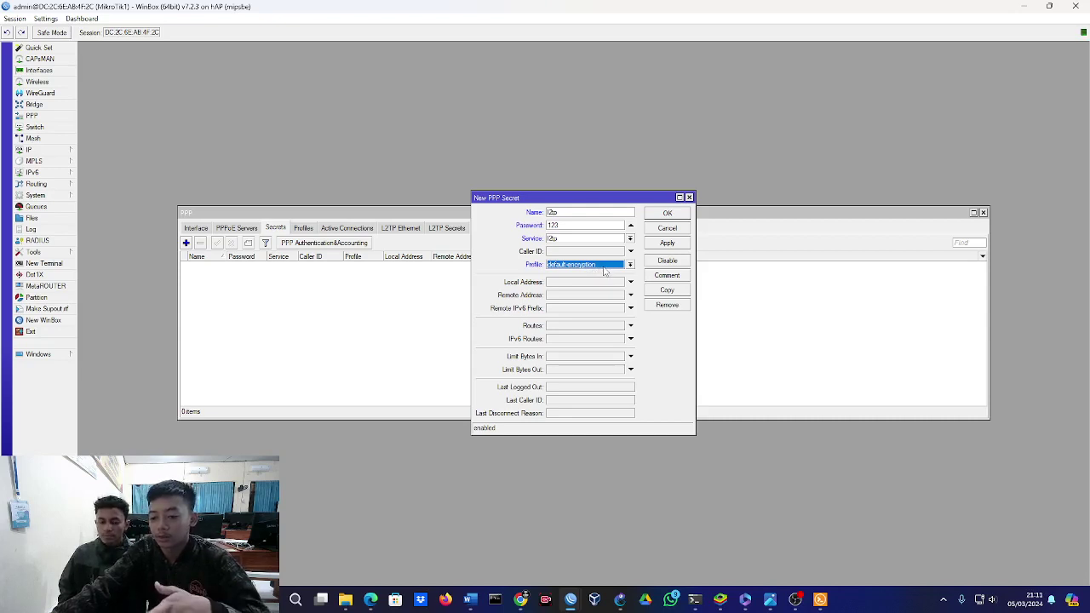
left_click(594, 281)
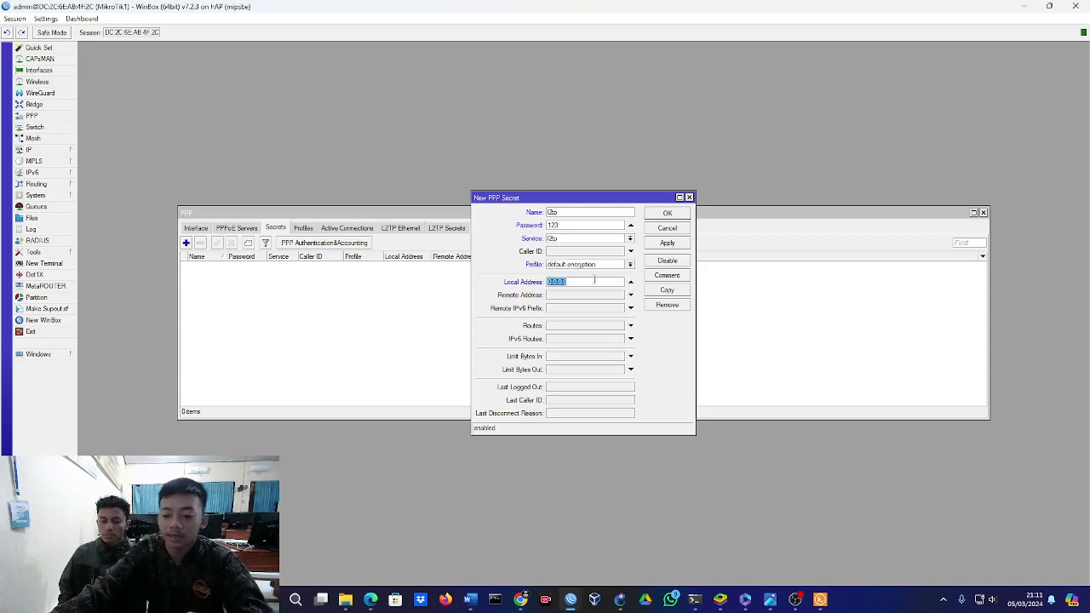
type("1.1.1.1")
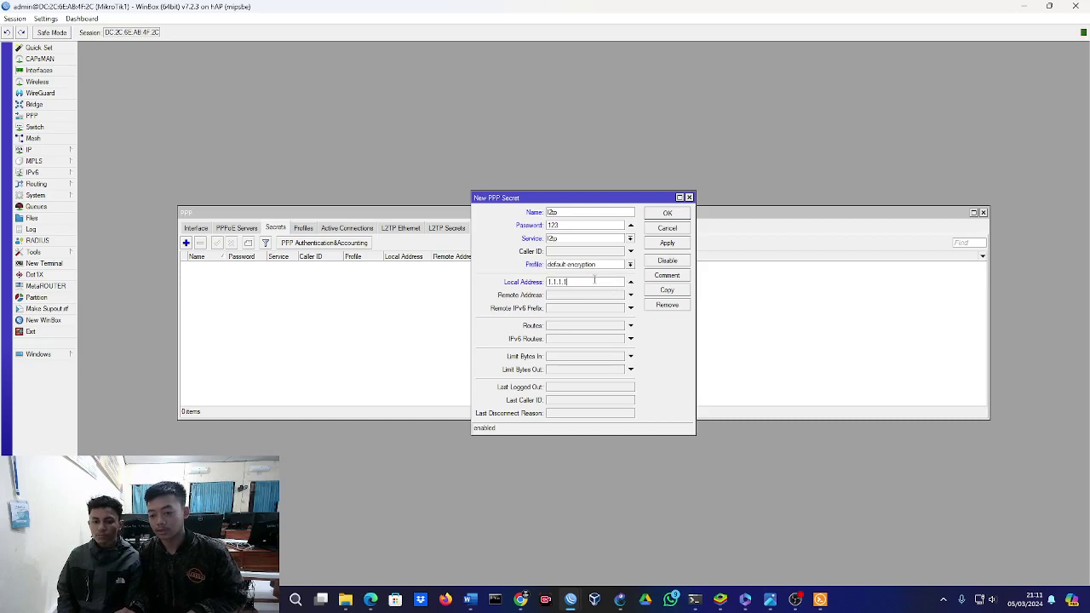
left_click(573, 295)
type("1")
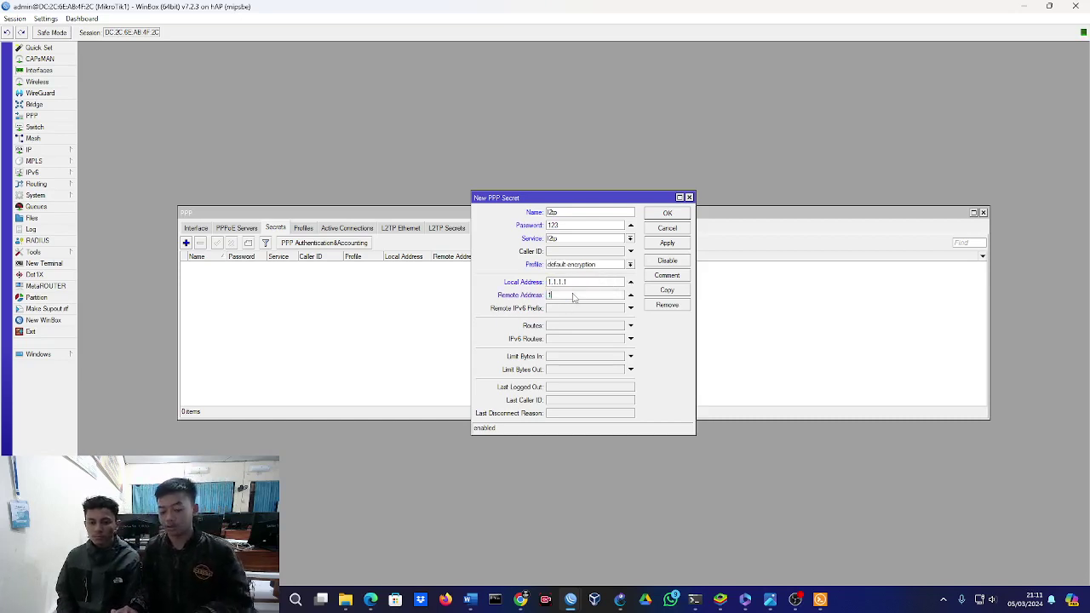
type(".1.1.2")
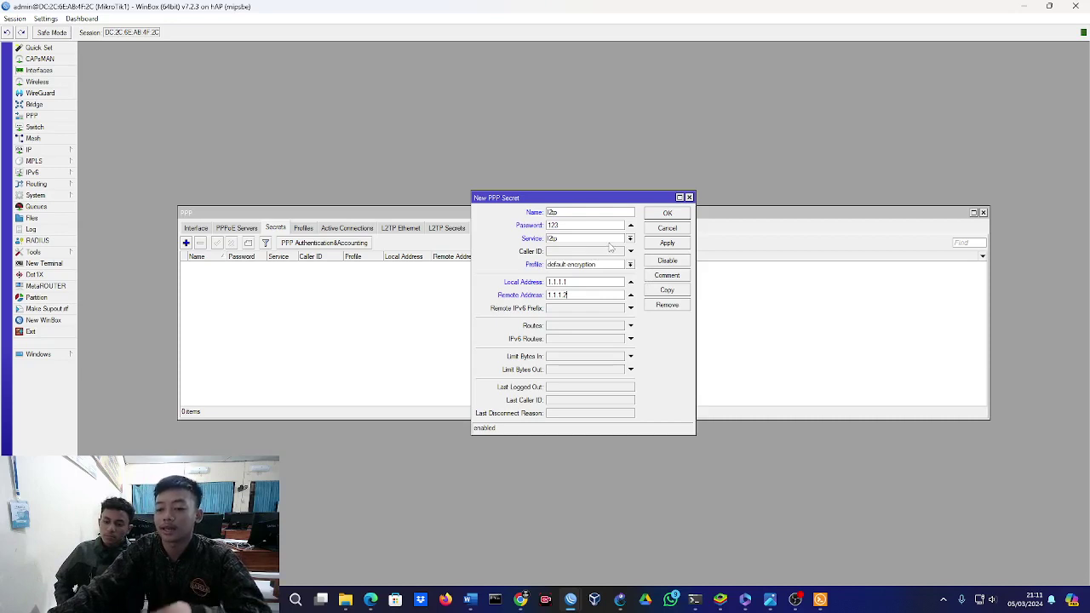
left_click(667, 243)
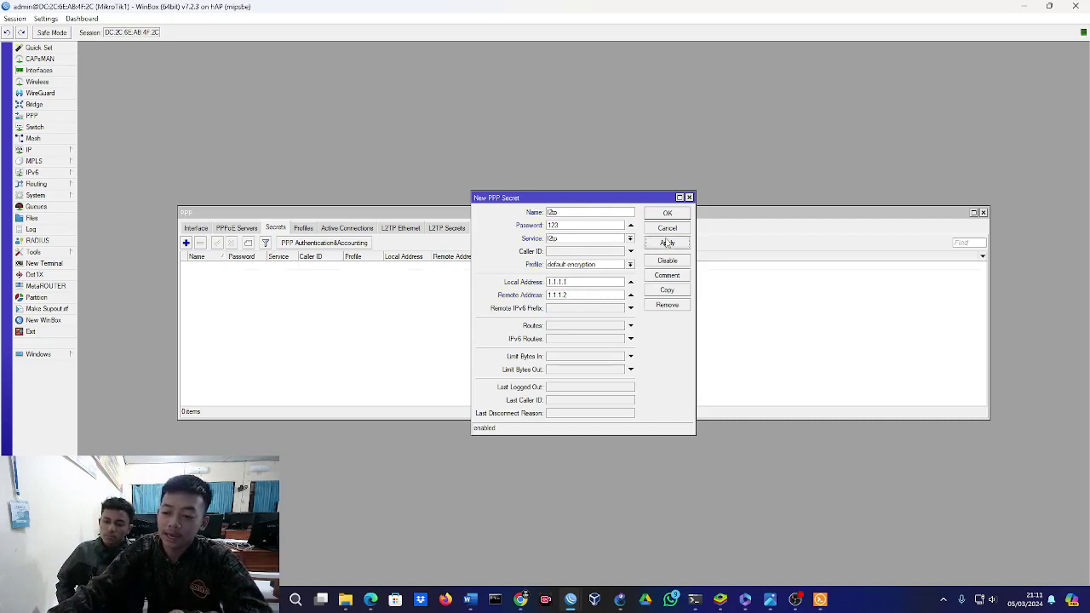
left_click(668, 214)
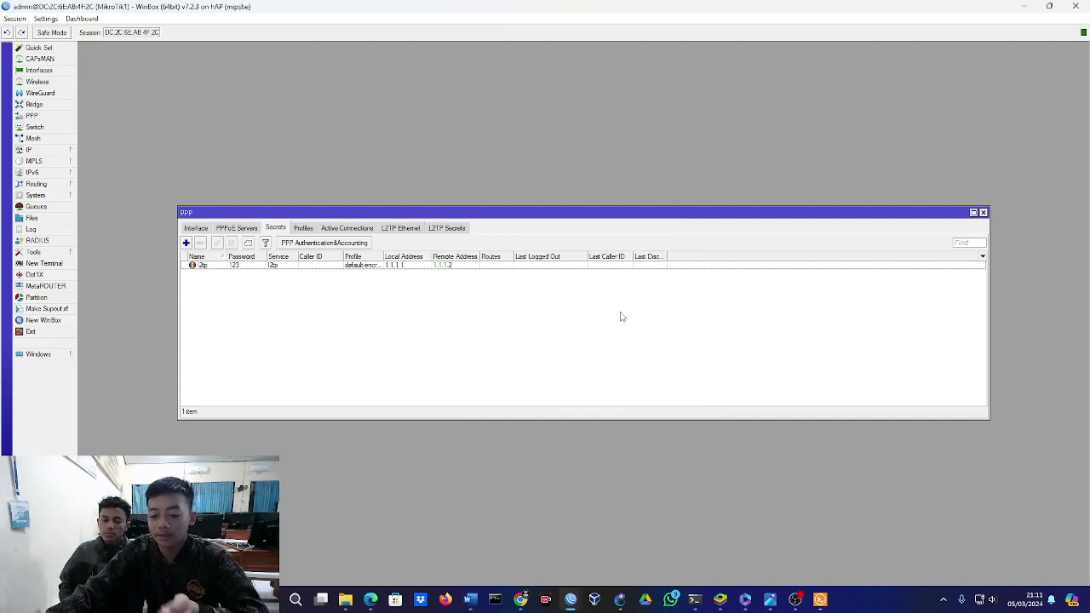
Switch to the MikroTik3 WinBox session and close its DHCP Client list.
mouse_move(570, 600)
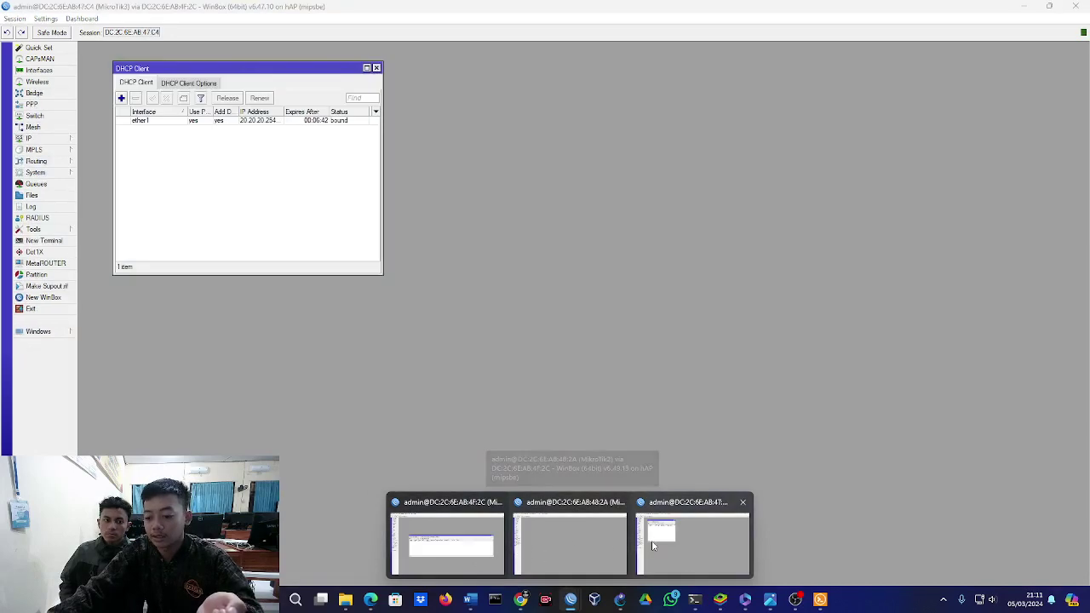
left_click(652, 546)
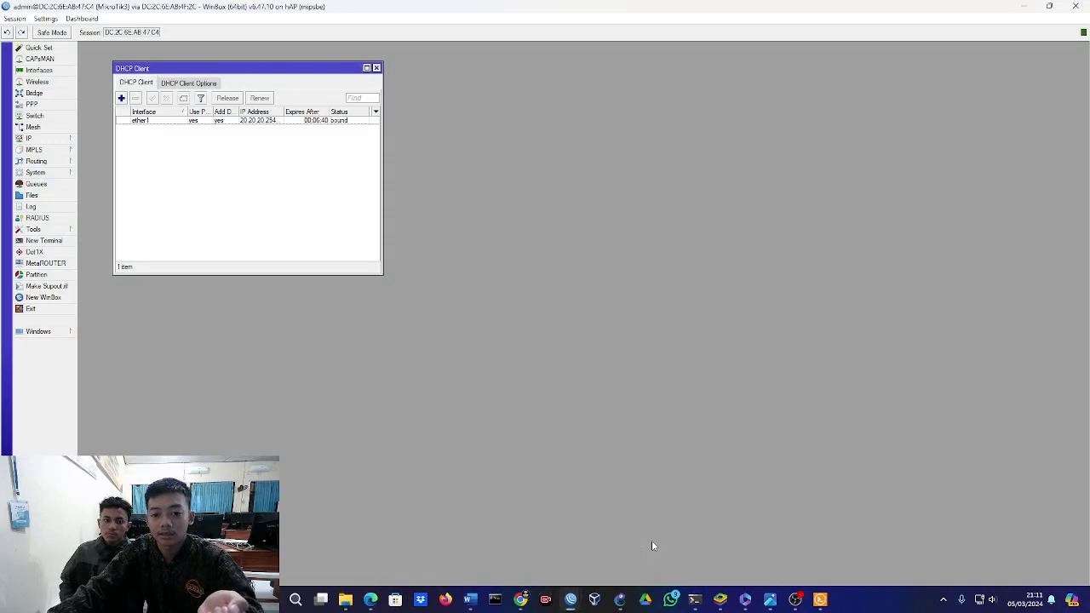
left_click_drag(159, 70, 357, 114)
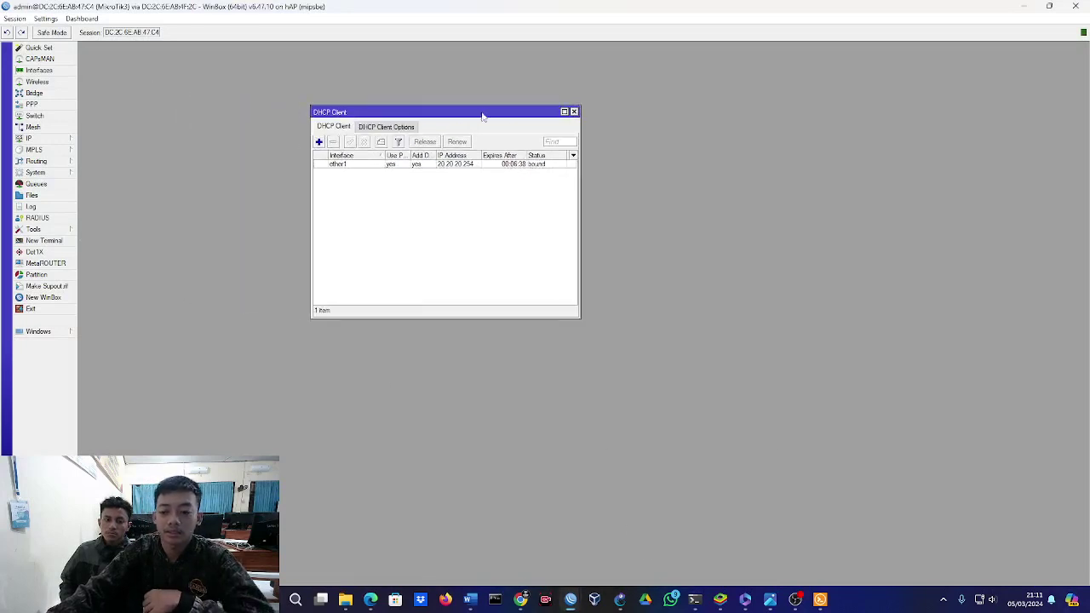
left_click(573, 112)
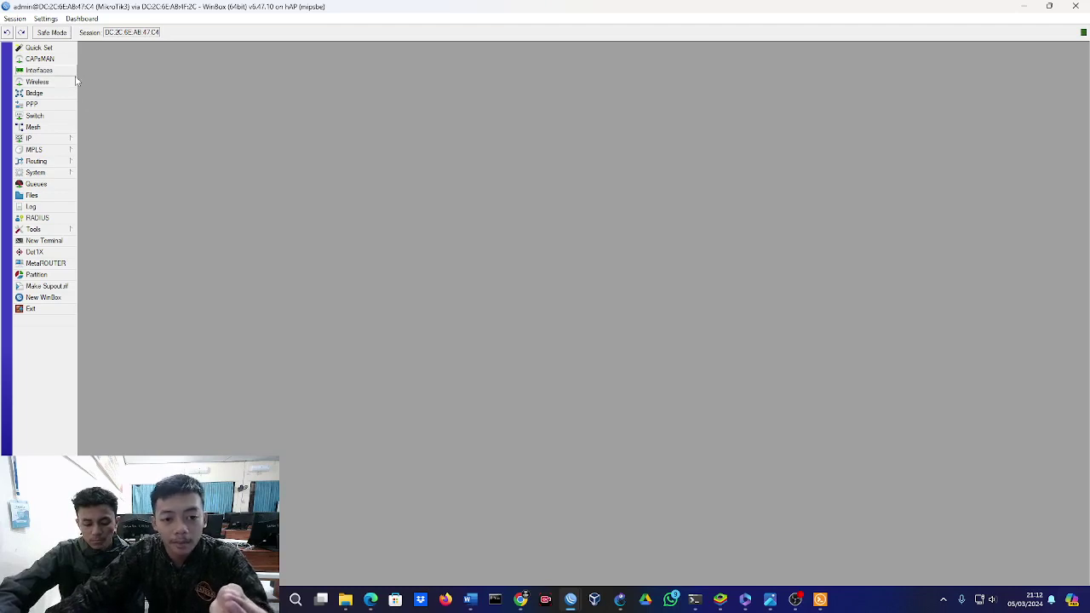
On MikroTik3, start an L2TP Client interface l2tp-out1, open its Dial Out settings, and un-maximize the window.
left_click(71, 104)
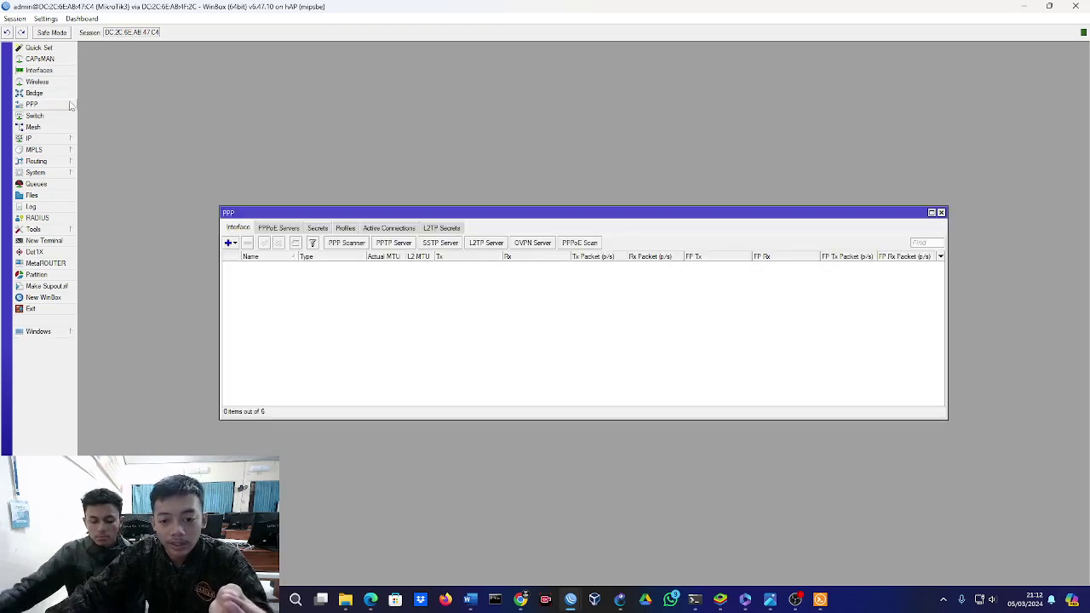
left_click(233, 244)
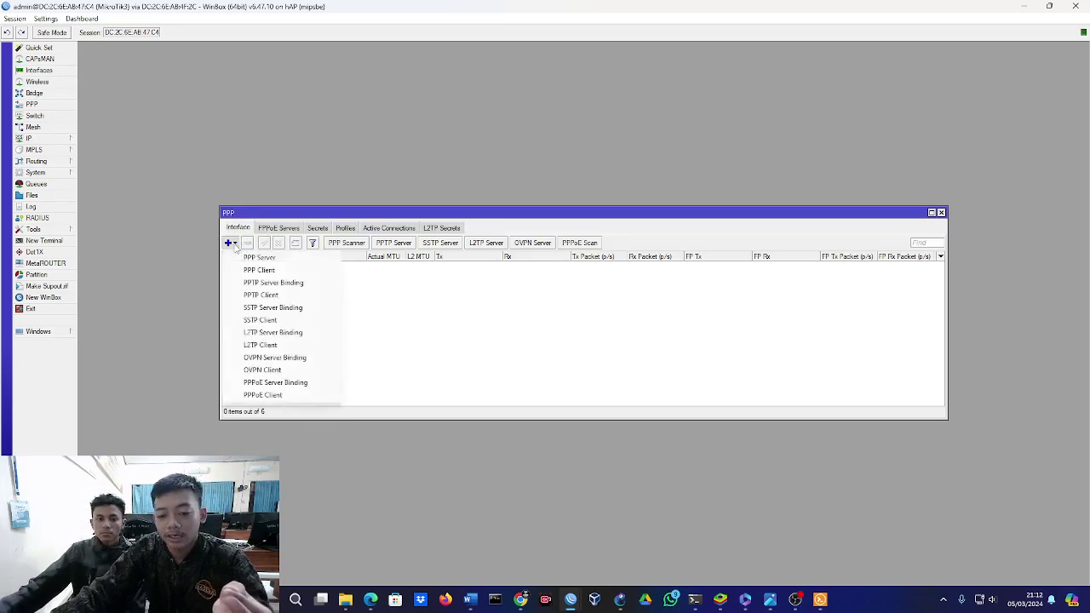
left_click(284, 344)
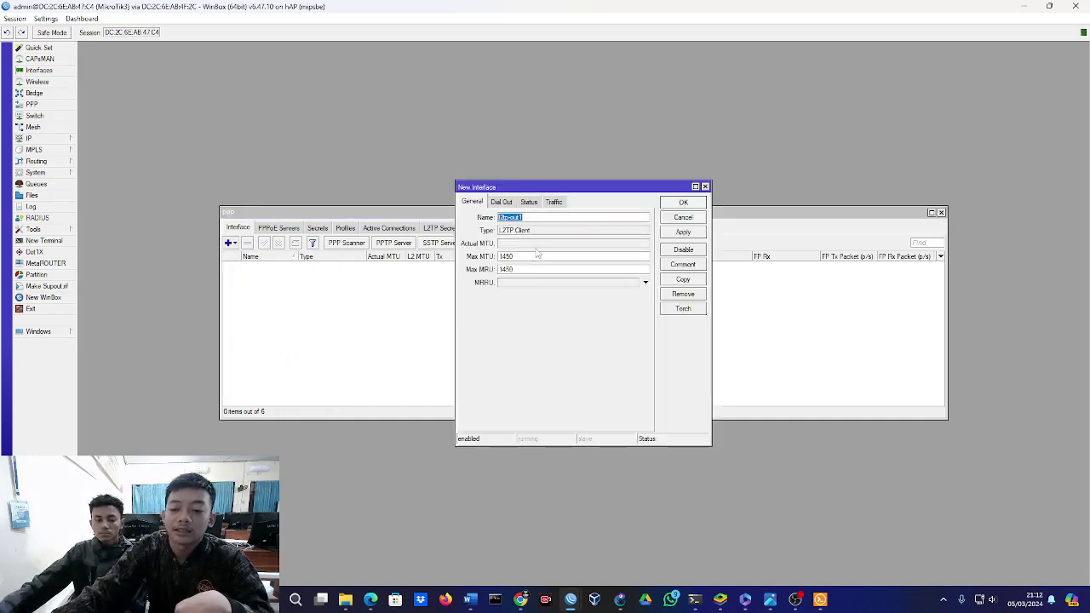
left_click(545, 216)
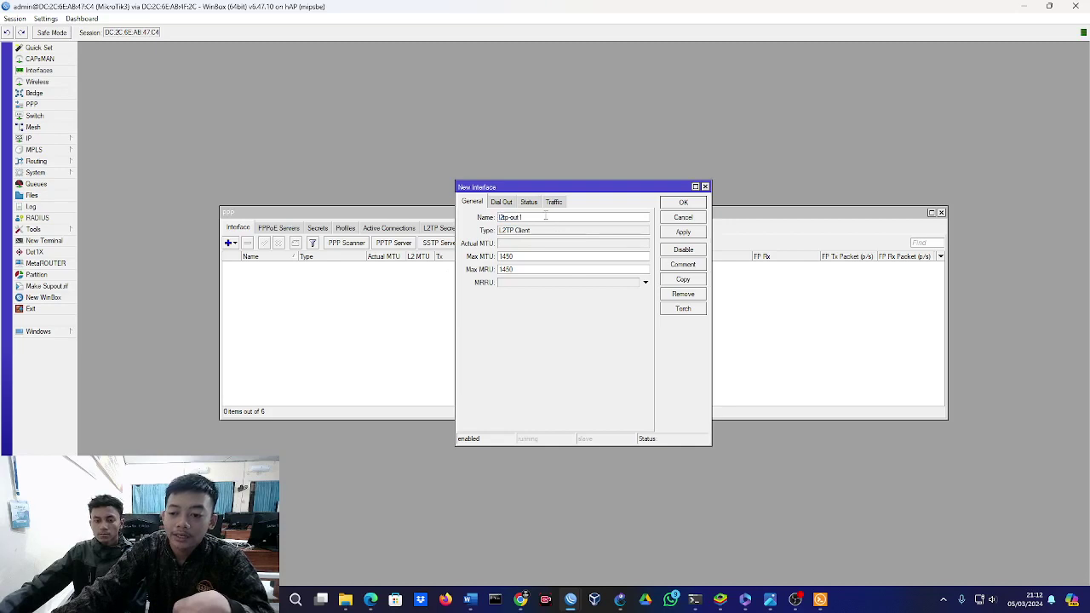
left_click(502, 203)
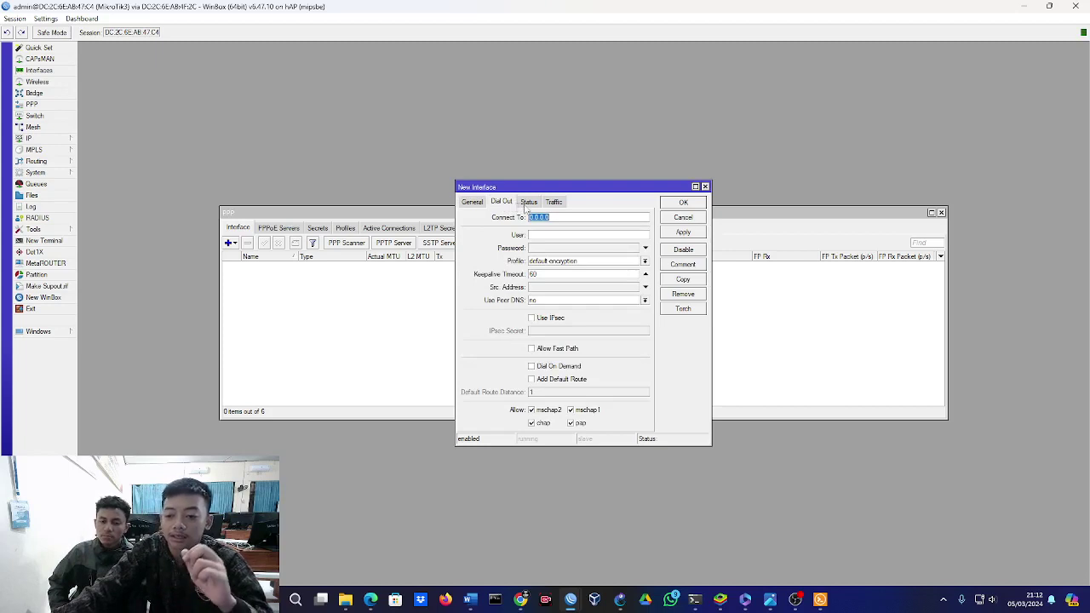
left_click(561, 217)
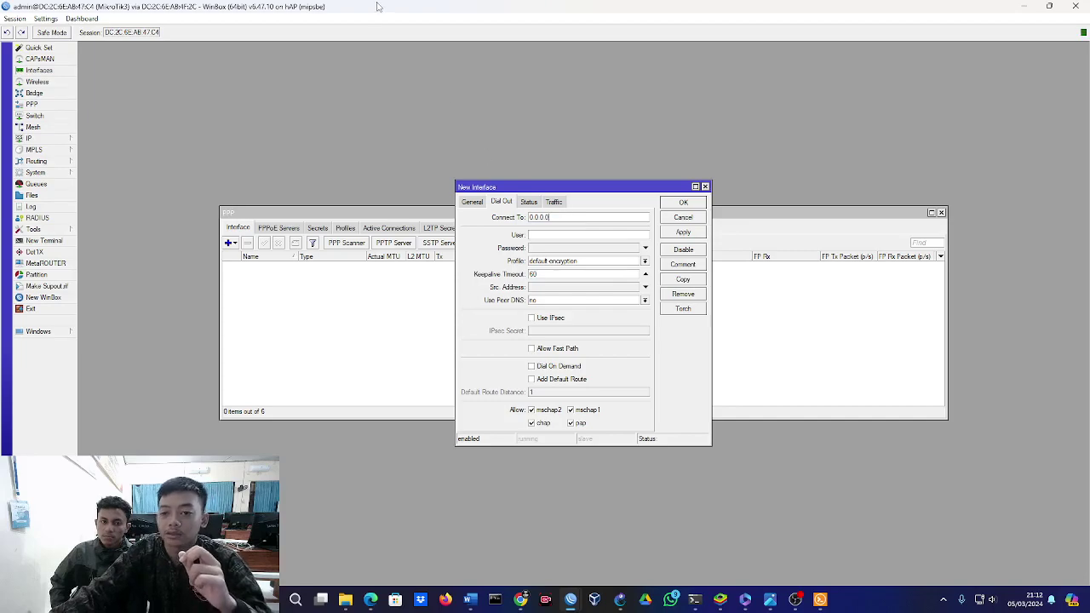
left_click_drag(379, 7, 820, 159)
Show MikroTik1's Address List beside MikroTik3 and locate its 10.102.1.55/24 address on ether1.
left_click_drag(829, 8, 220, 152)
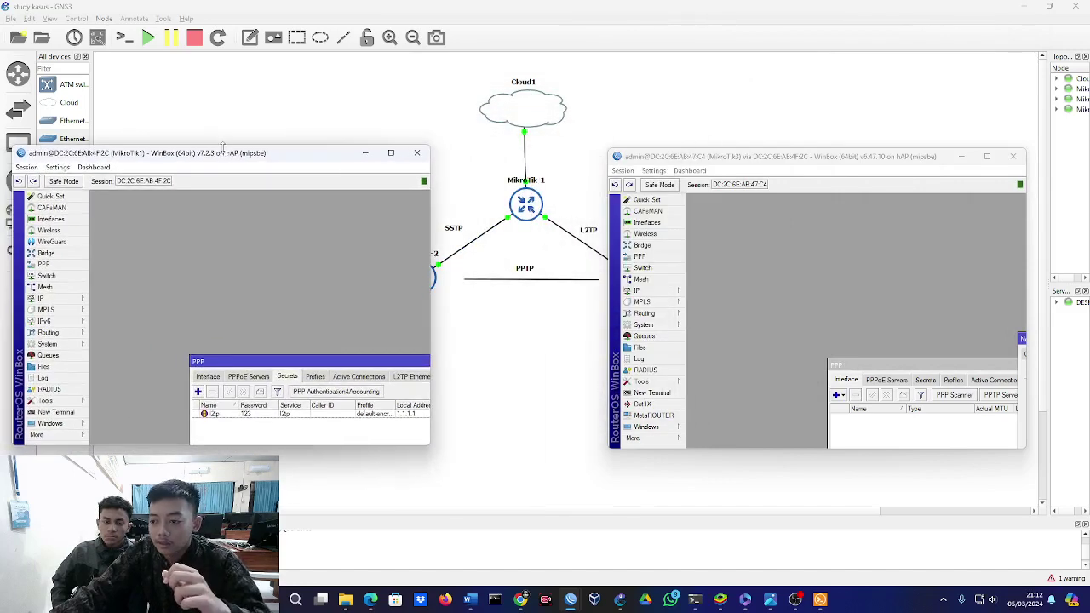
left_click(72, 298)
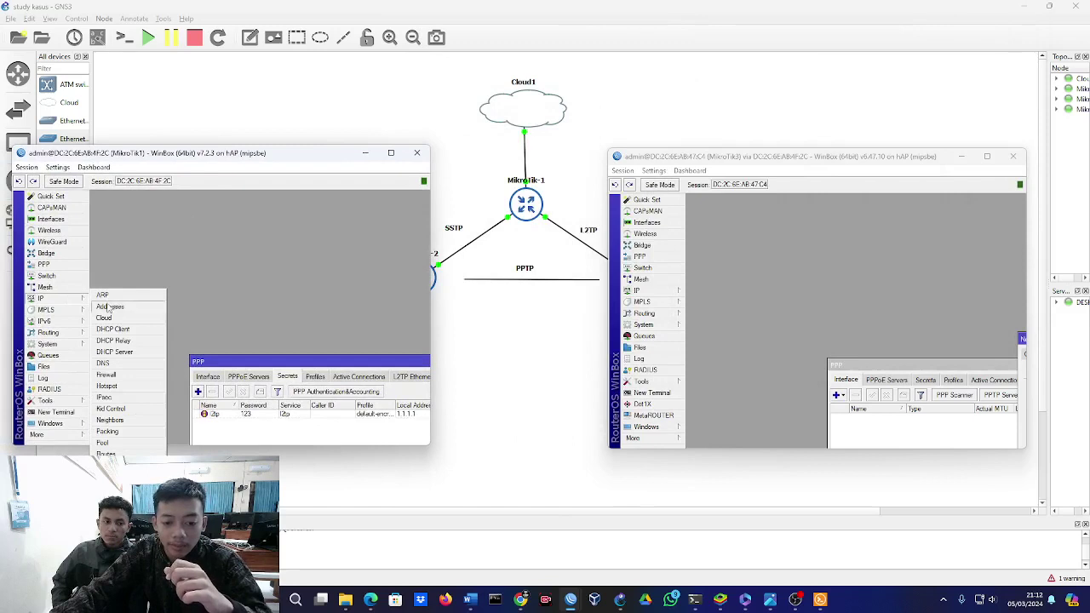
left_click(109, 307)
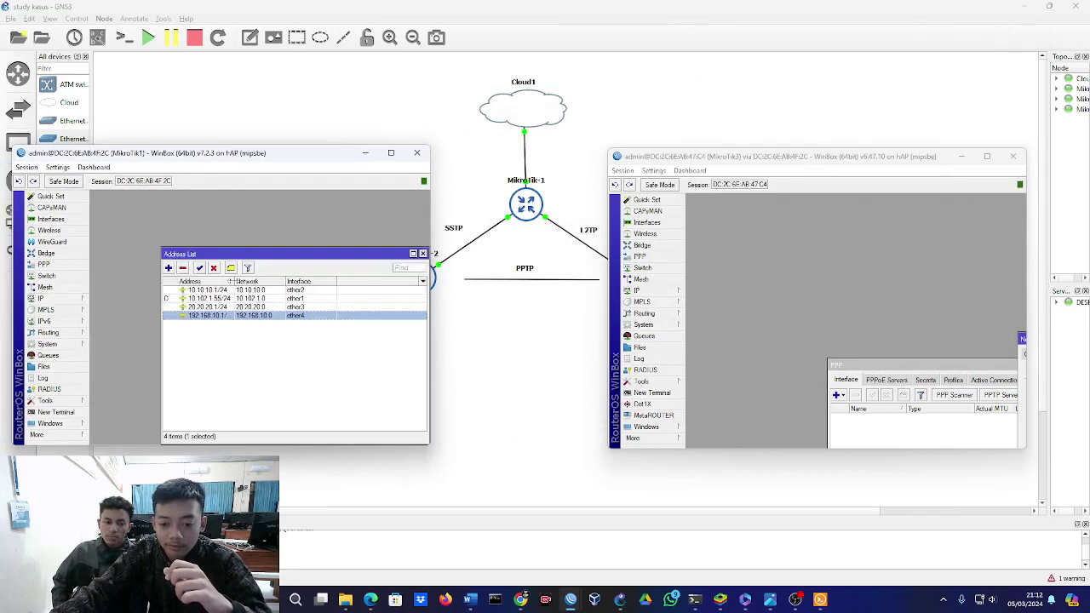
left_click_drag(230, 281, 246, 281)
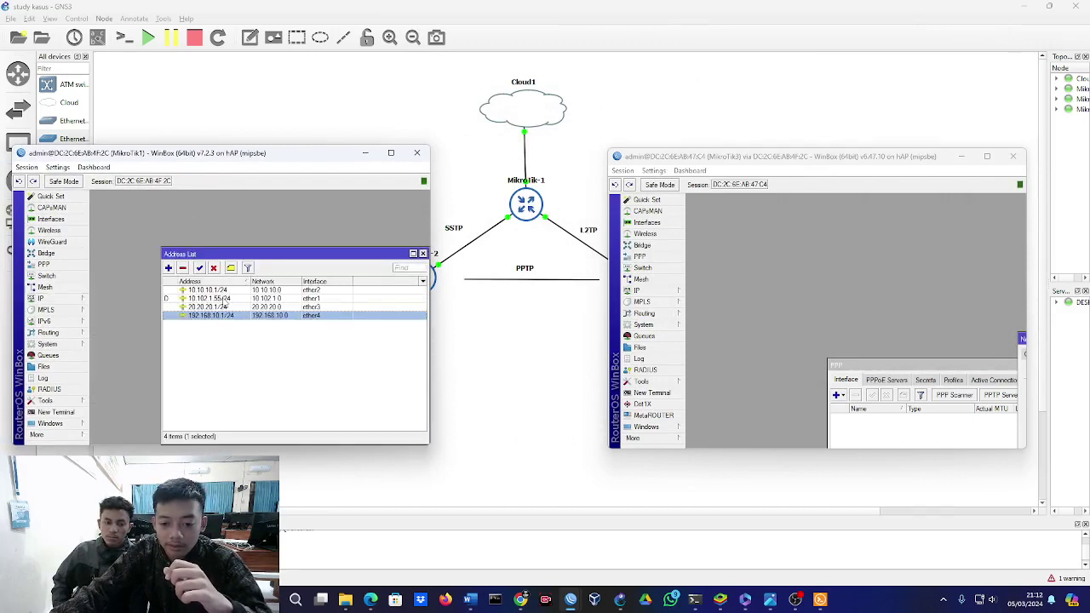
left_click(223, 298)
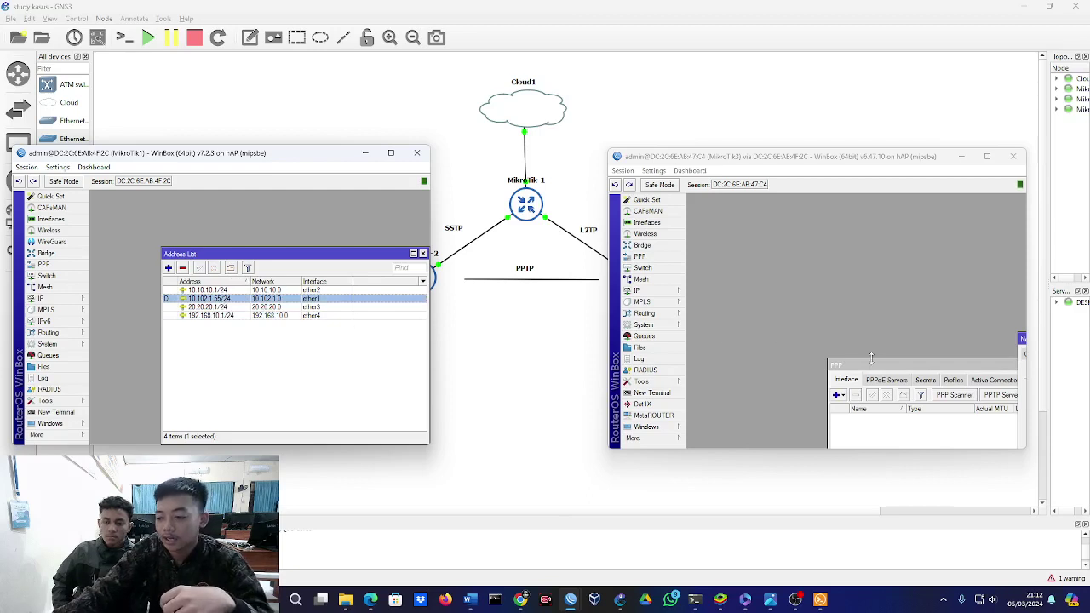
left_click_drag(828, 358, 686, 266)
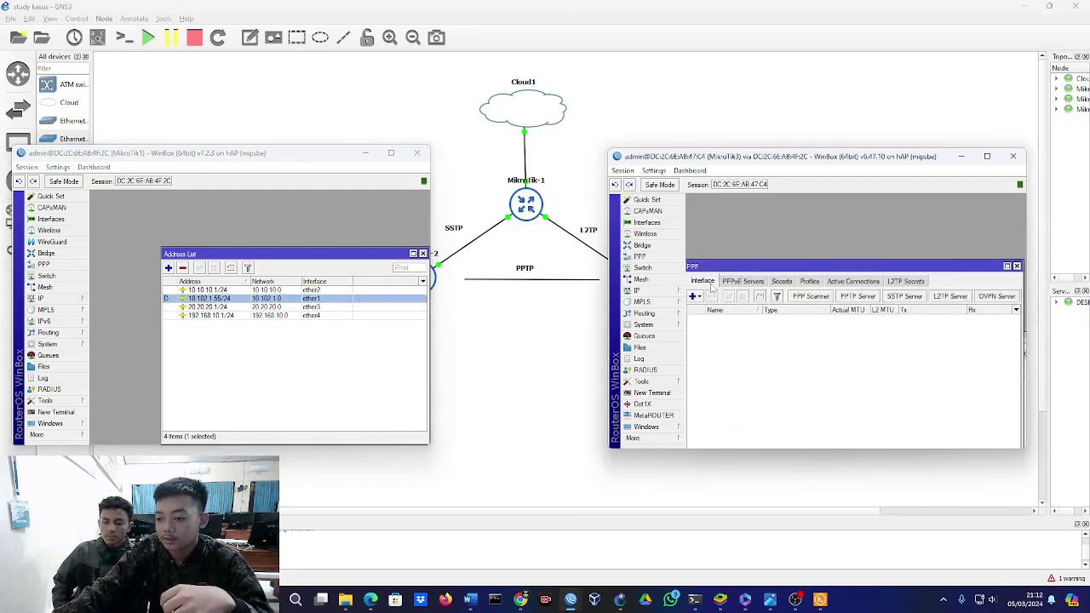
Make MikroTik3's L2TP client dial 10.102.1.55 using the l2tp secret's user name and password.
left_click(694, 297)
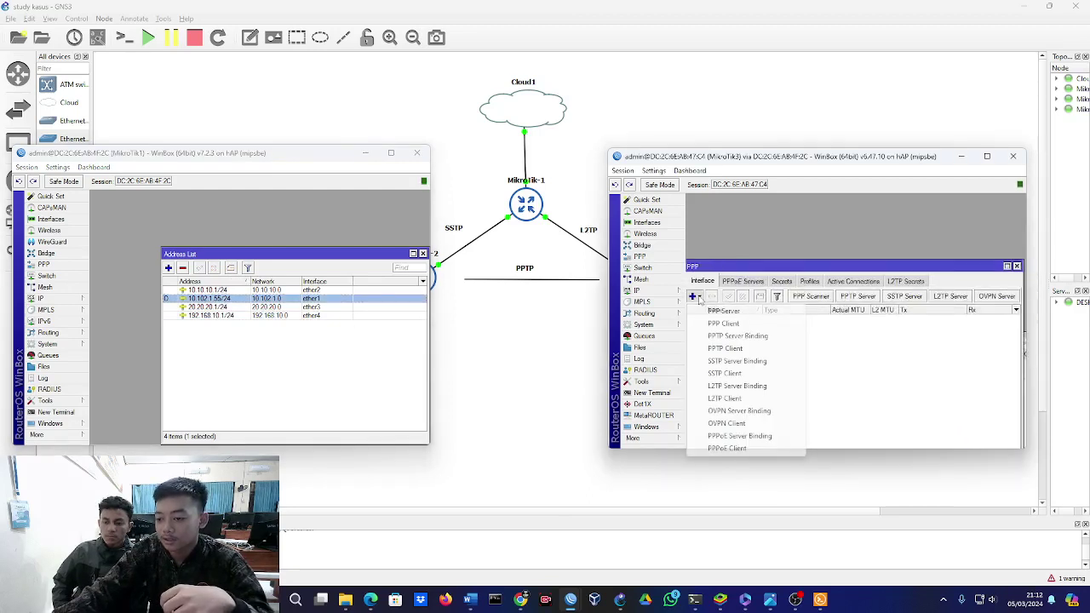
left_click(740, 397)
left_click(775, 215)
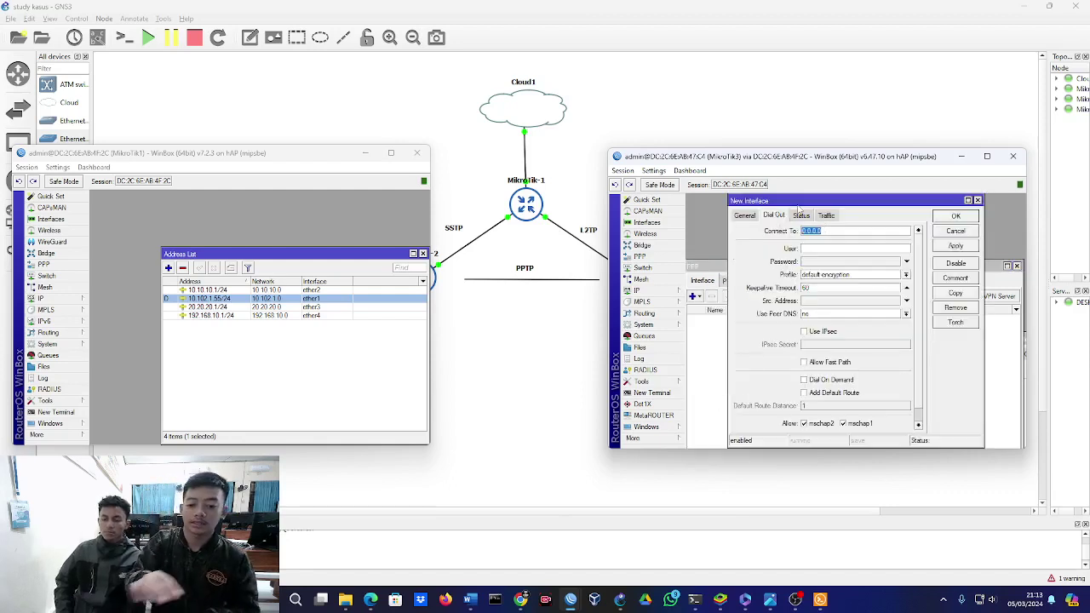
type("10")
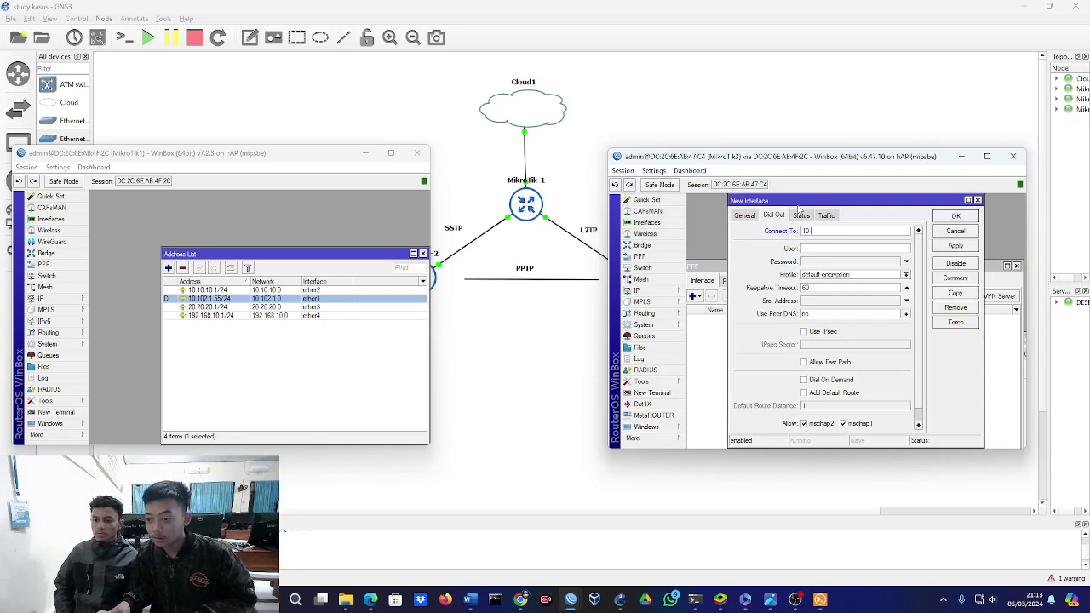
type(".102.1.55")
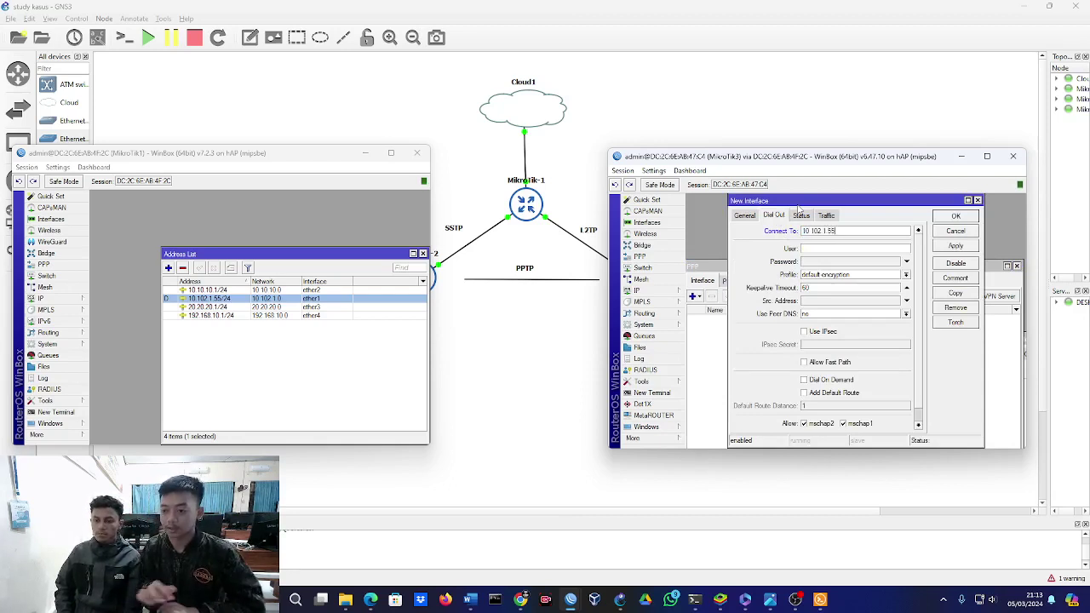
left_click(825, 247)
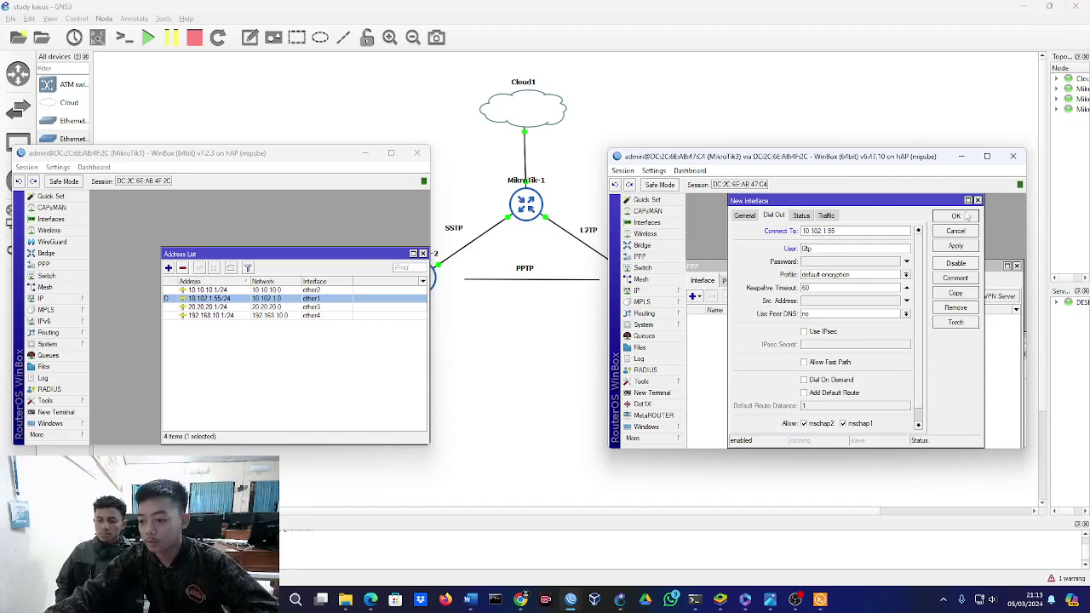
left_click(832, 262)
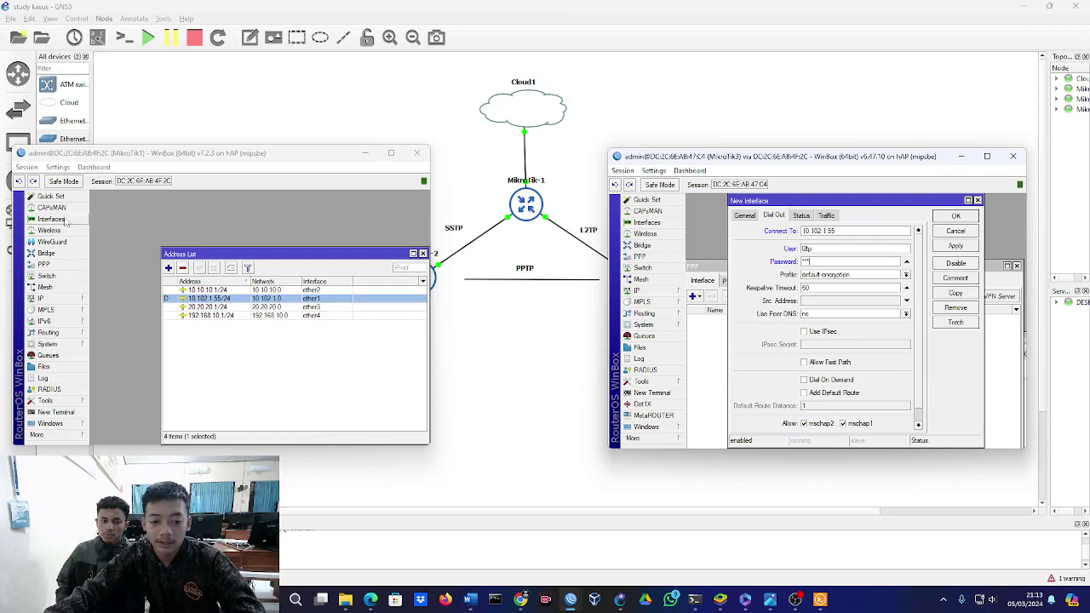
left_click(42, 264)
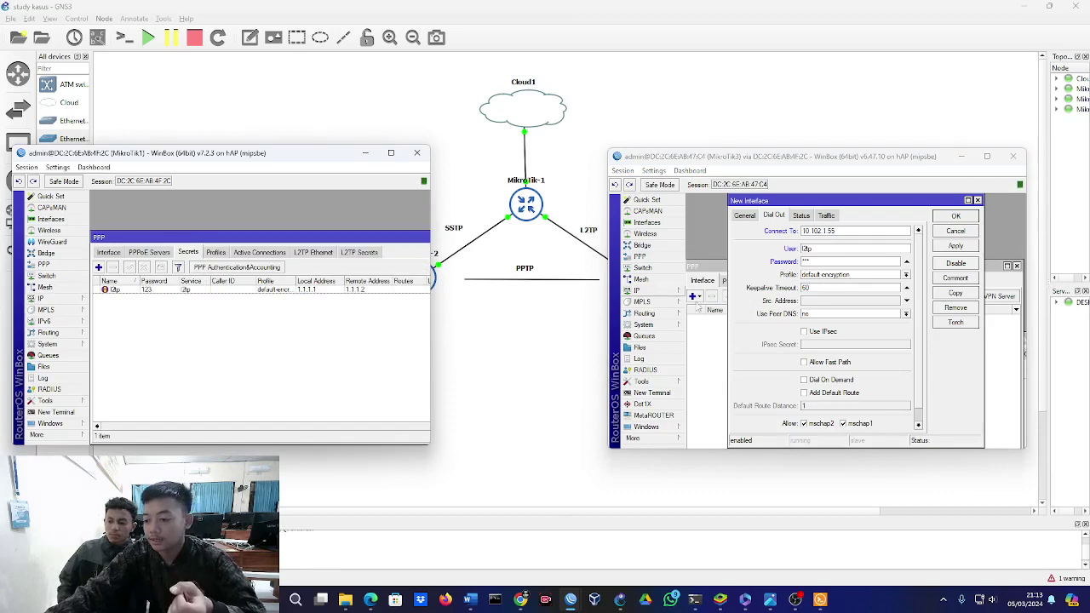
Enable IPsec on the L2TP client with its IPsec secret and show passwords in plain text.
left_click(803, 333)
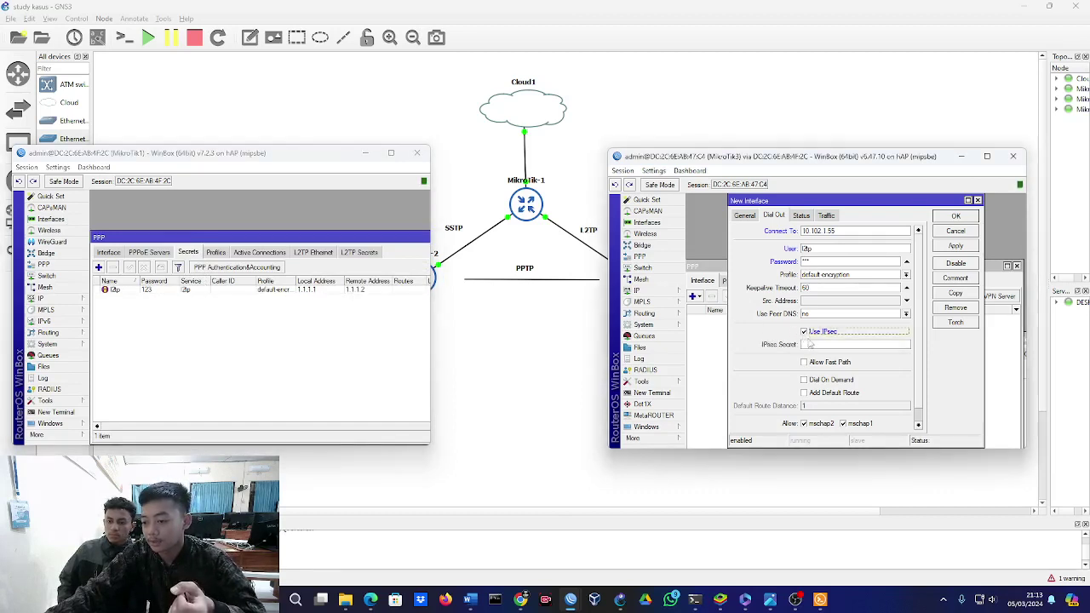
left_click(809, 344)
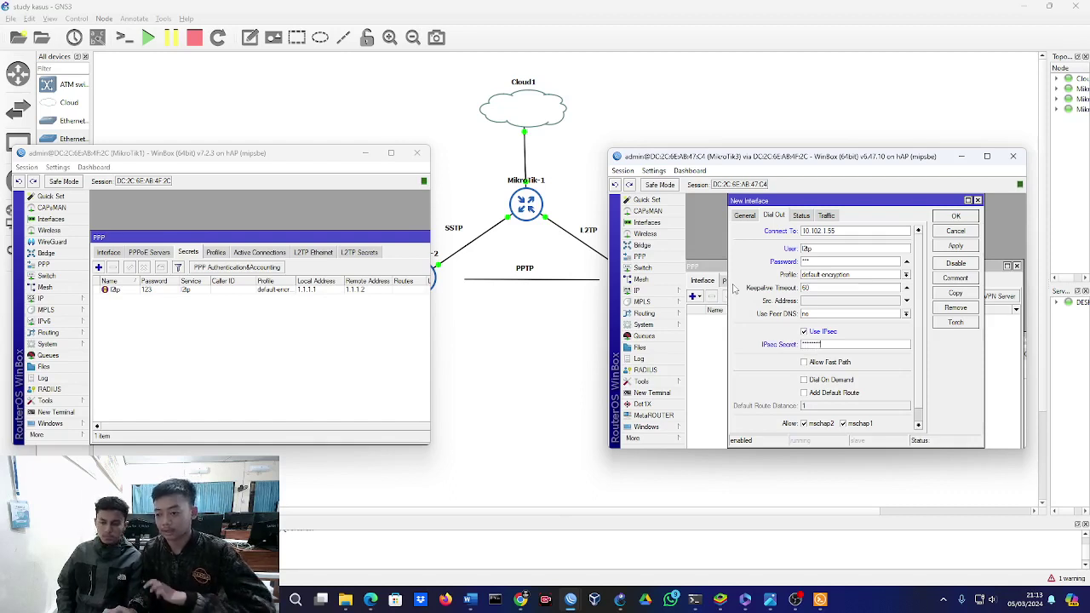
left_click(651, 171)
left_click(676, 197)
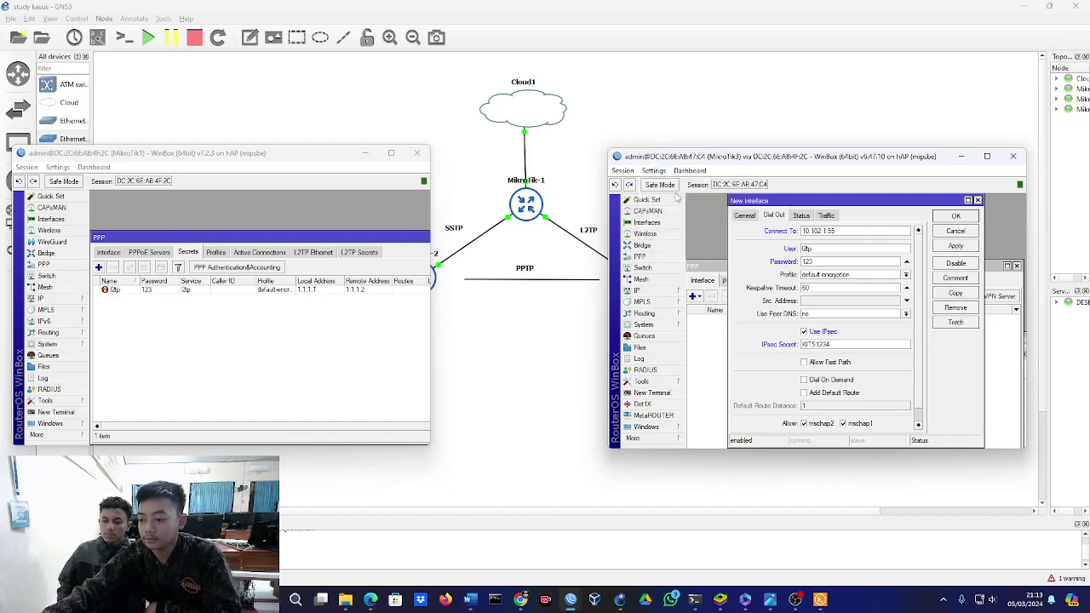
Check MikroTik1's l2tp secret and L2TP server settings, then save MikroTik3's l2tp-out1 client.
double_click(141, 291)
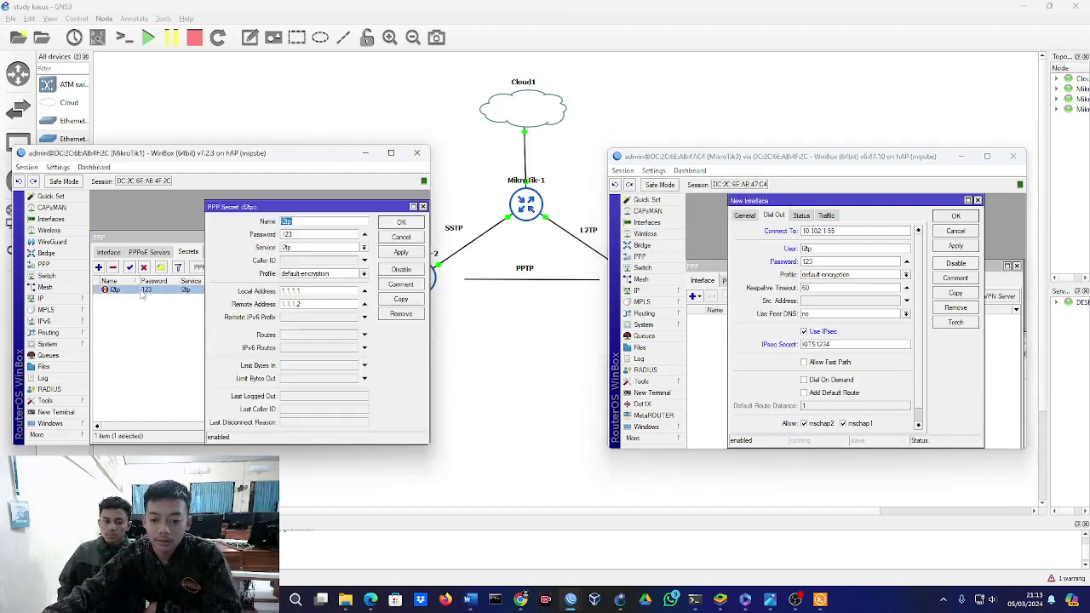
left_click(400, 237)
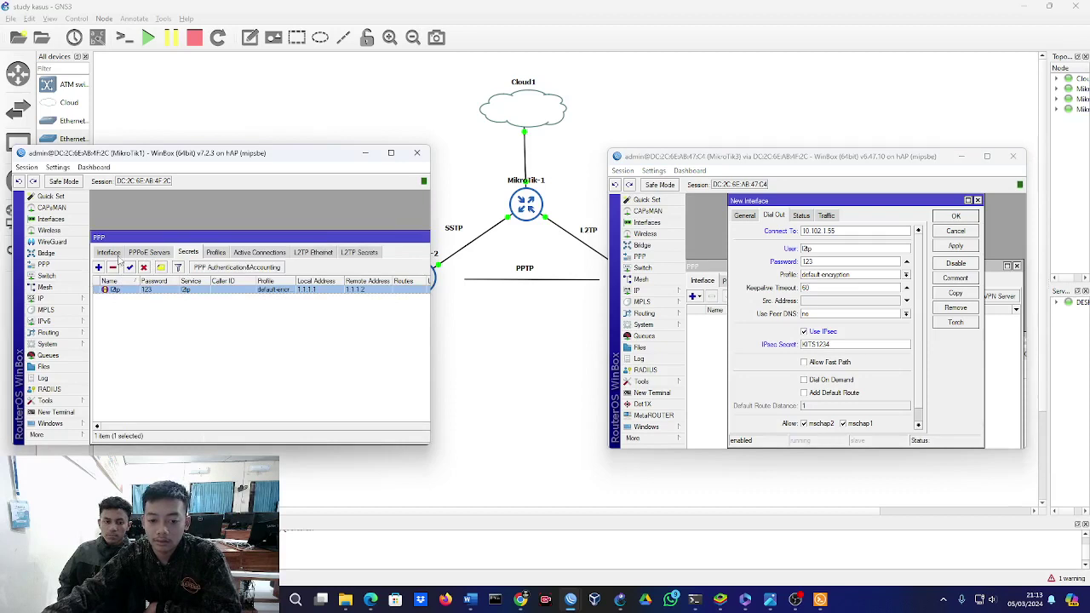
left_click(119, 257)
left_click(348, 268)
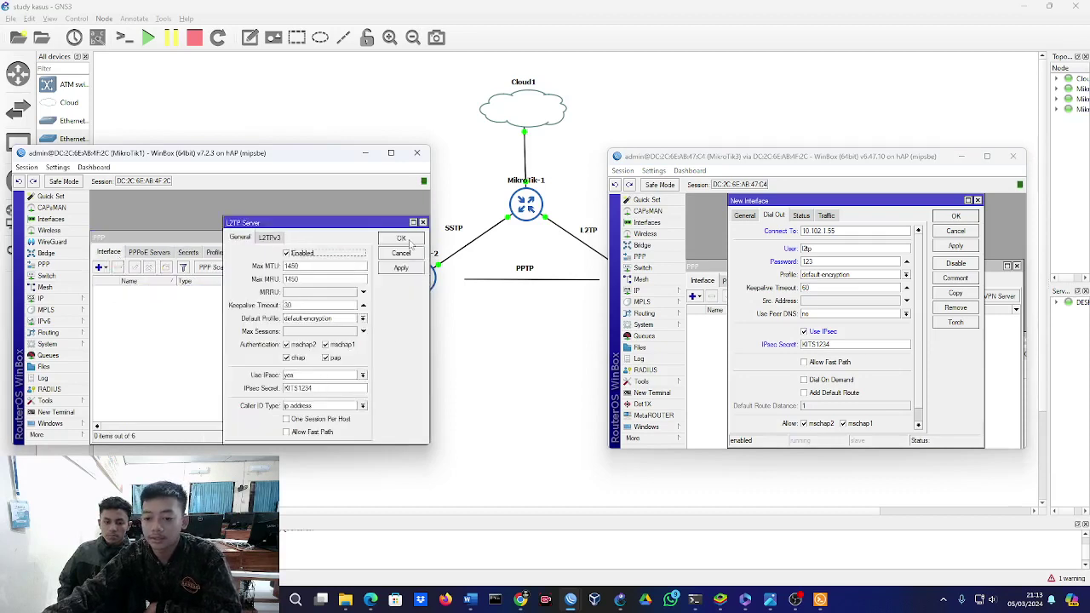
left_click(410, 240)
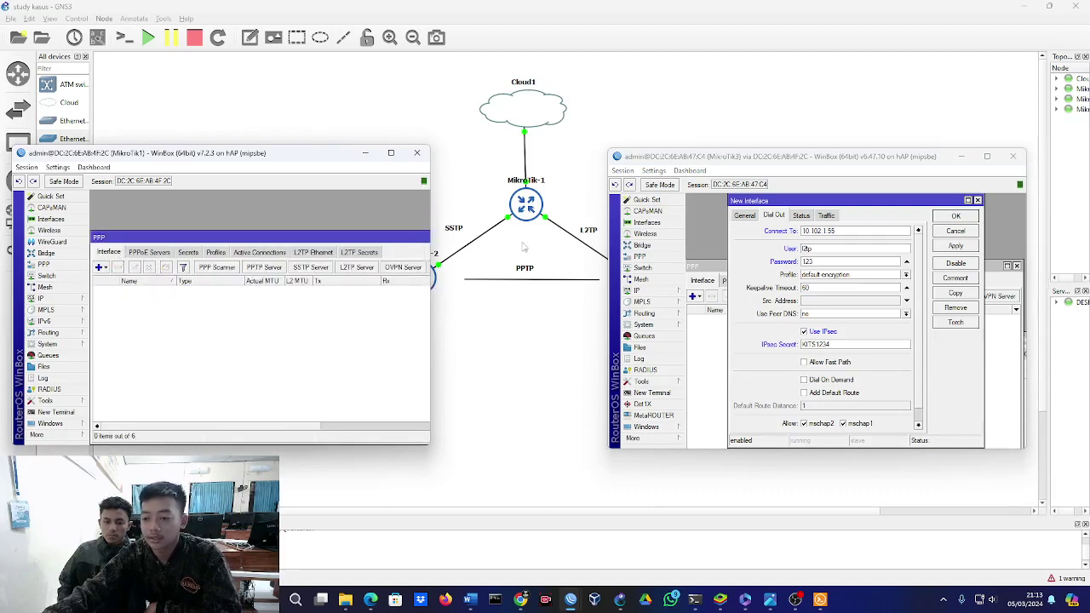
left_click(955, 246)
left_click(958, 217)
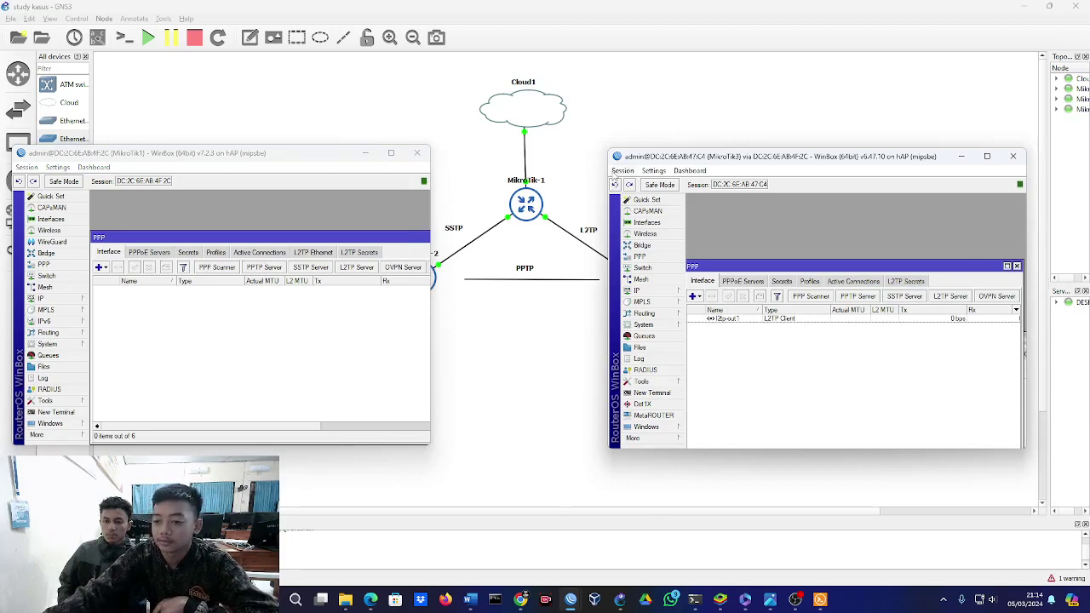
Widen the MikroTik3 window and find the 1.1.1.2 tunnel address in its Address List.
left_click_drag(608, 174, 554, 180)
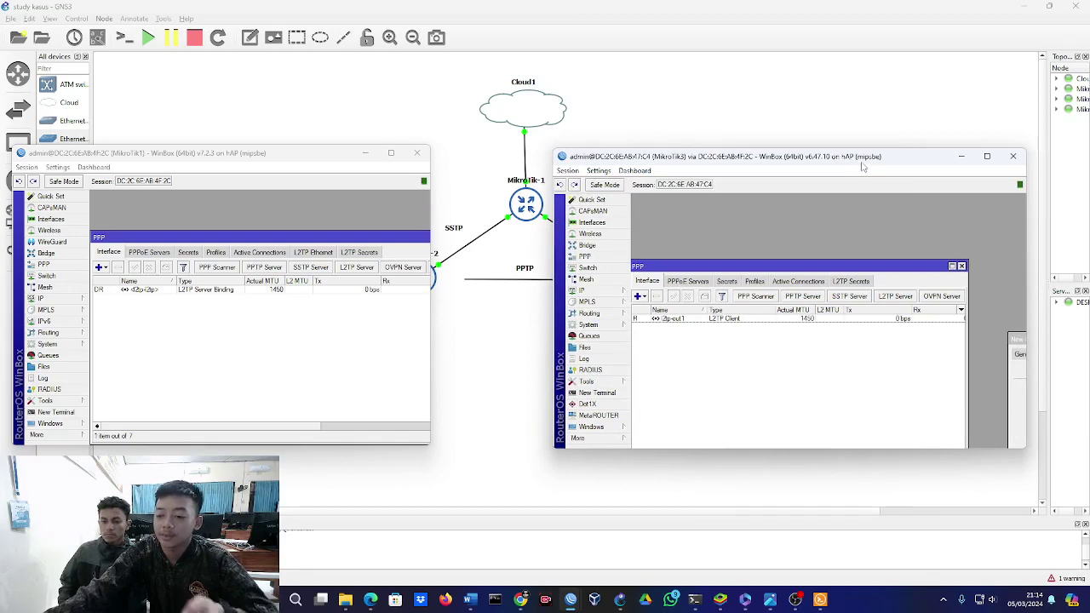
left_click(617, 291)
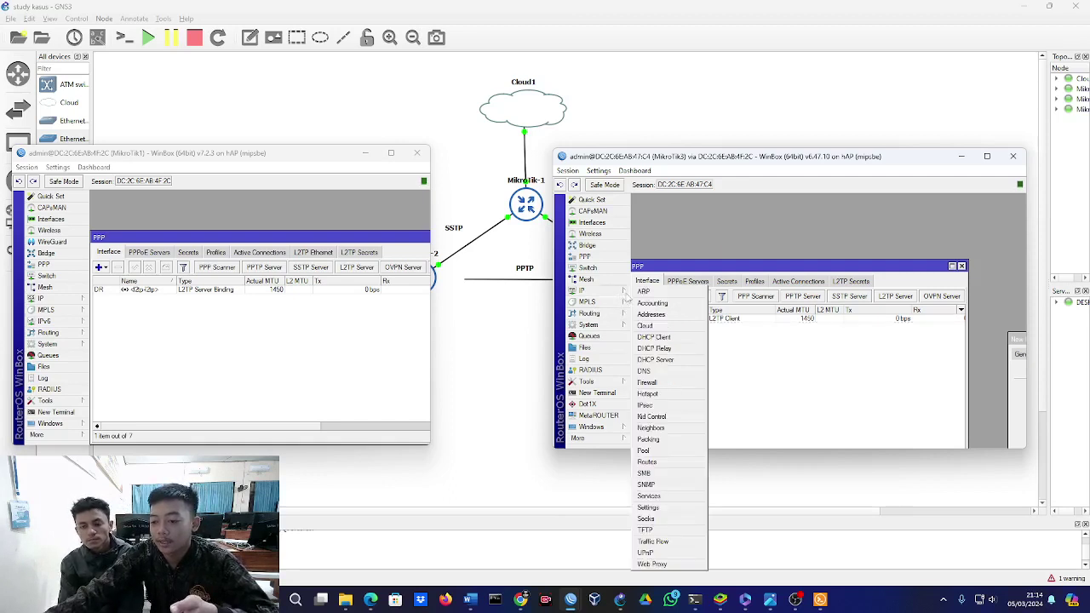
left_click(651, 317)
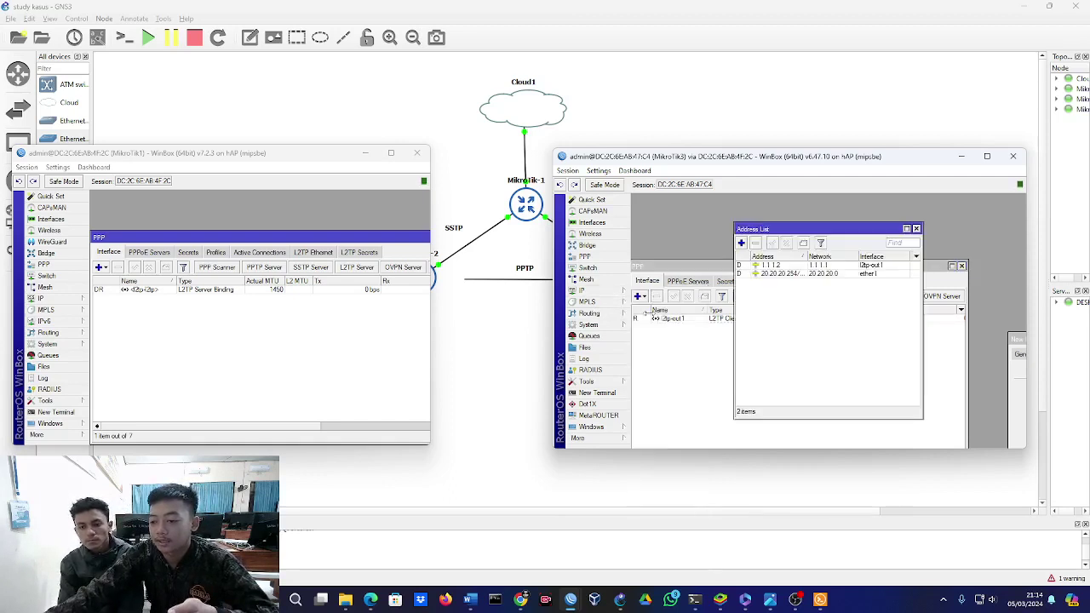
left_click(811, 266)
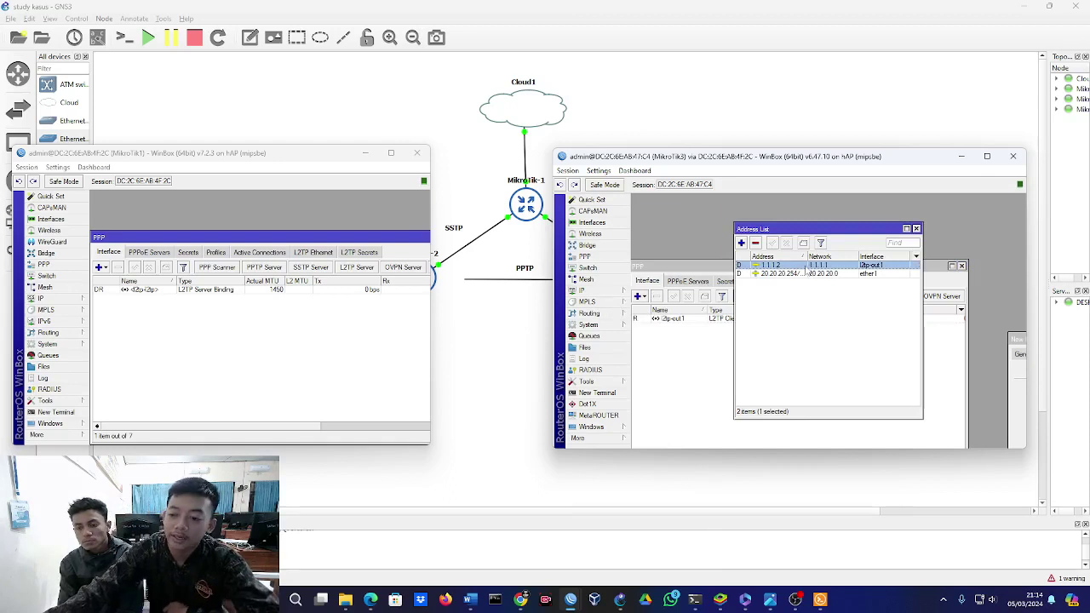
Open MikroTik1's Address List and find the 1.1.1.1 tunnel address.
left_click(36, 299)
left_click(136, 308)
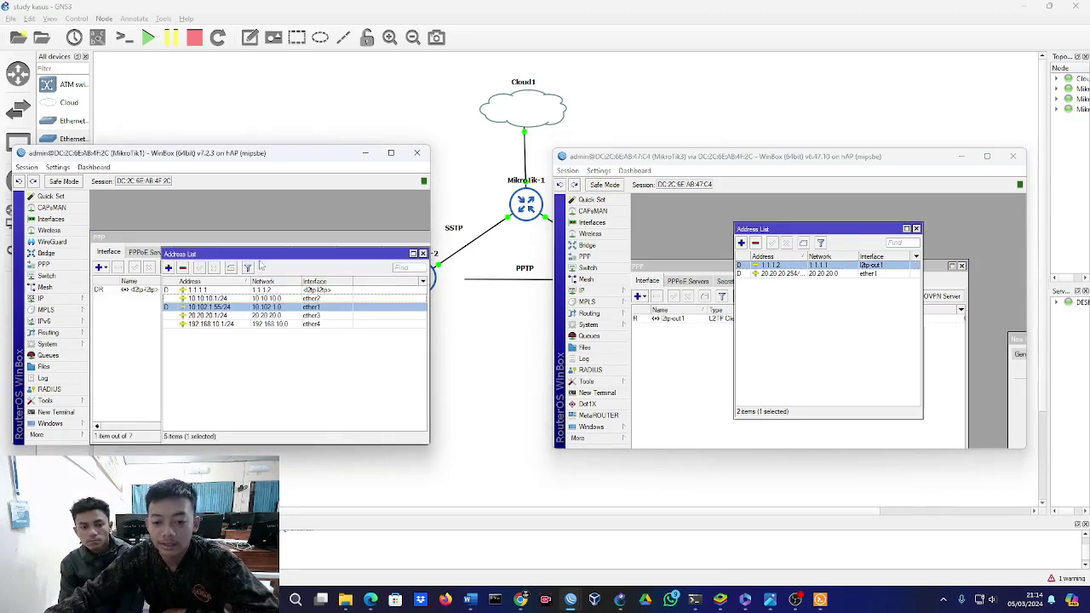
left_click_drag(263, 258, 250, 251)
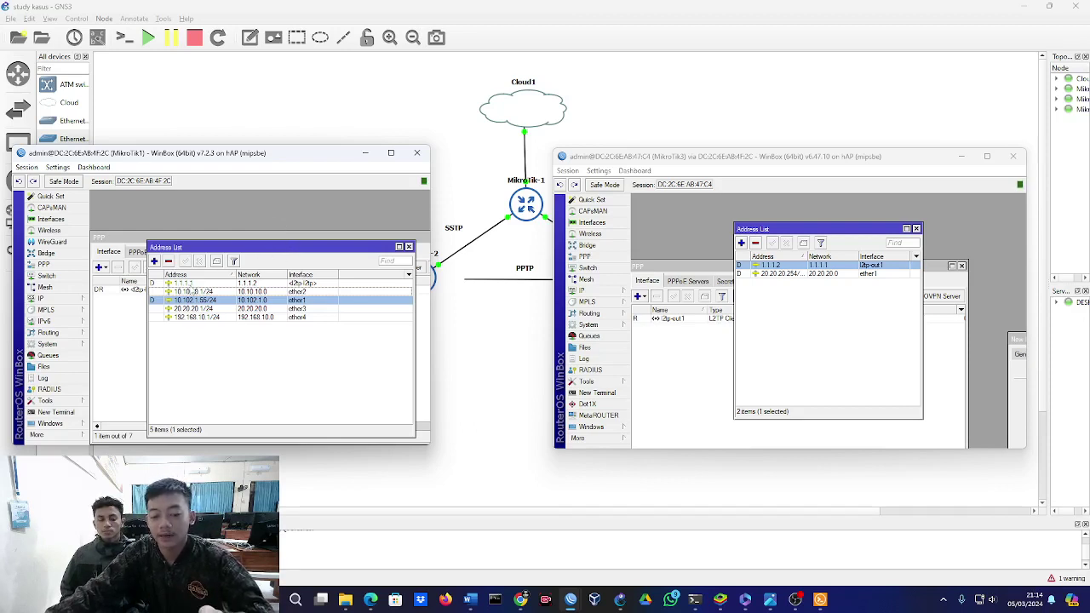
left_click(195, 283)
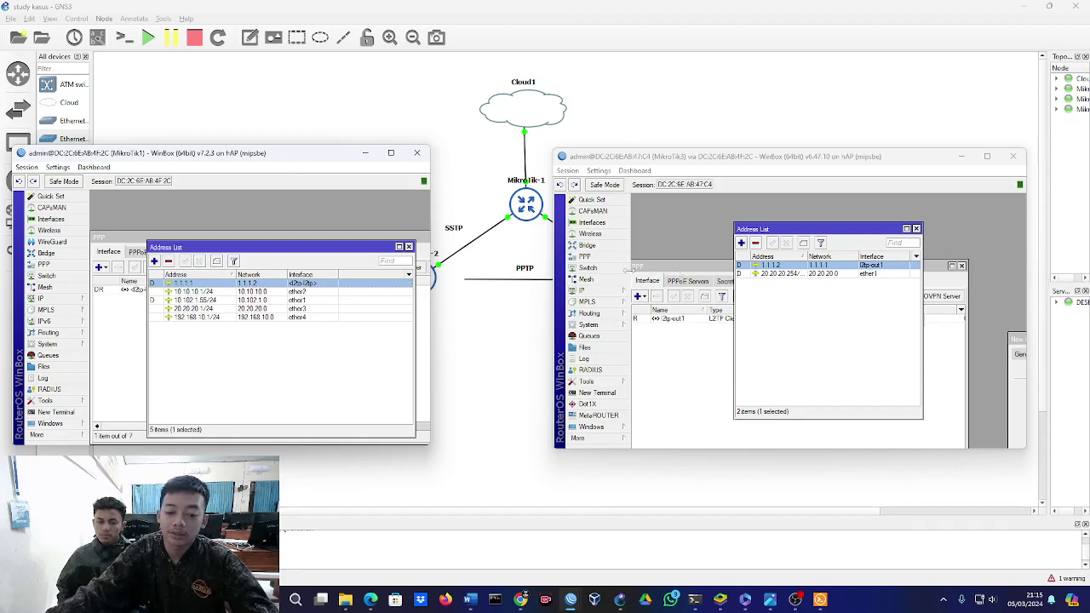
Ping 1.1.1.2 from a MikroTik1 terminal until three replies arrive, then return to the GNS3 topology.
left_click(90, 411)
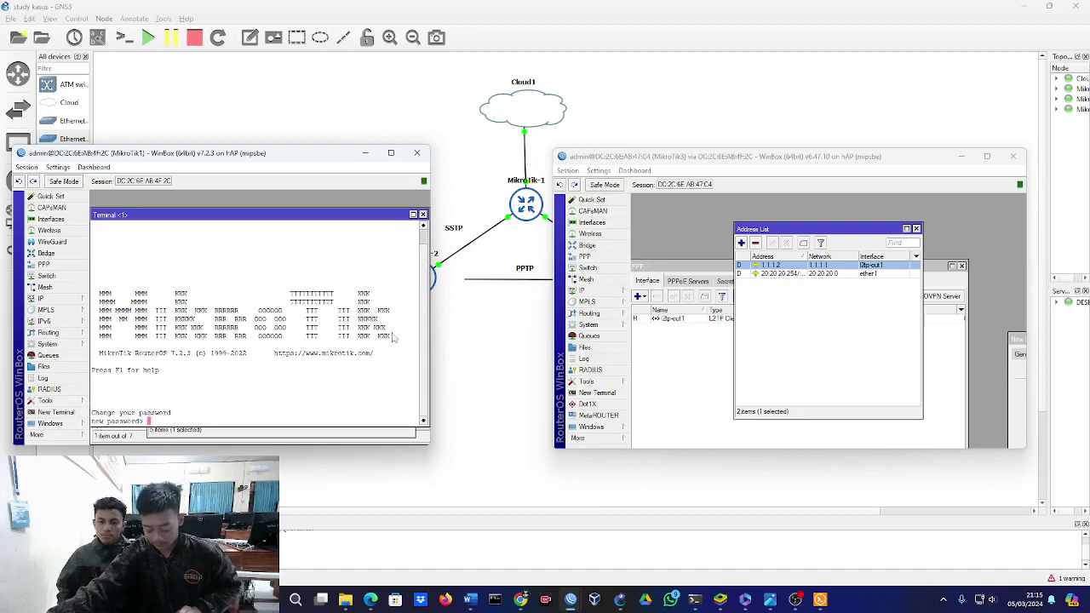
key("Return")
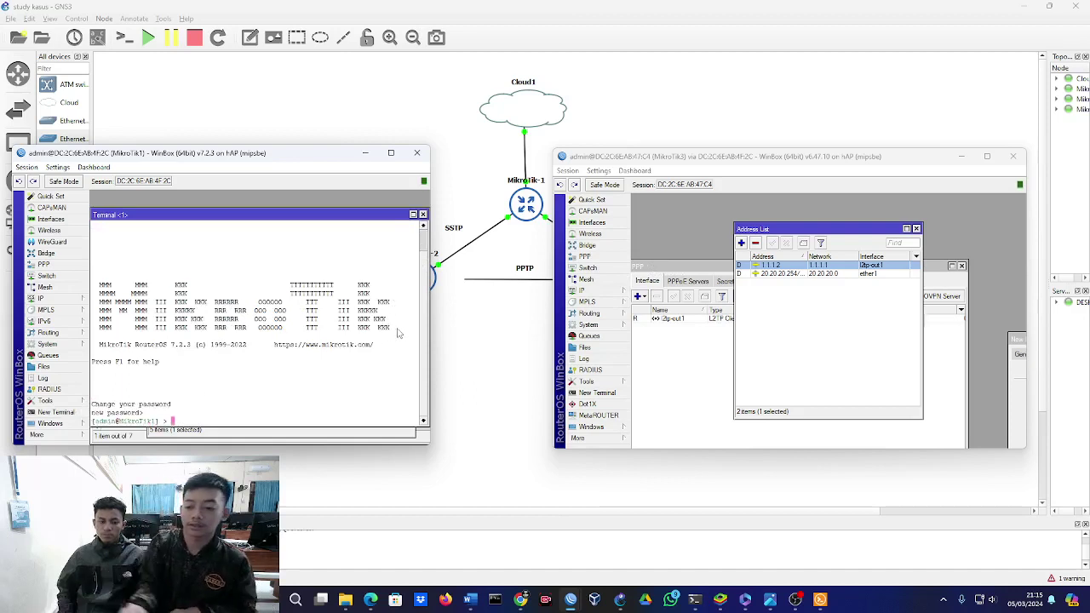
type("ping ")
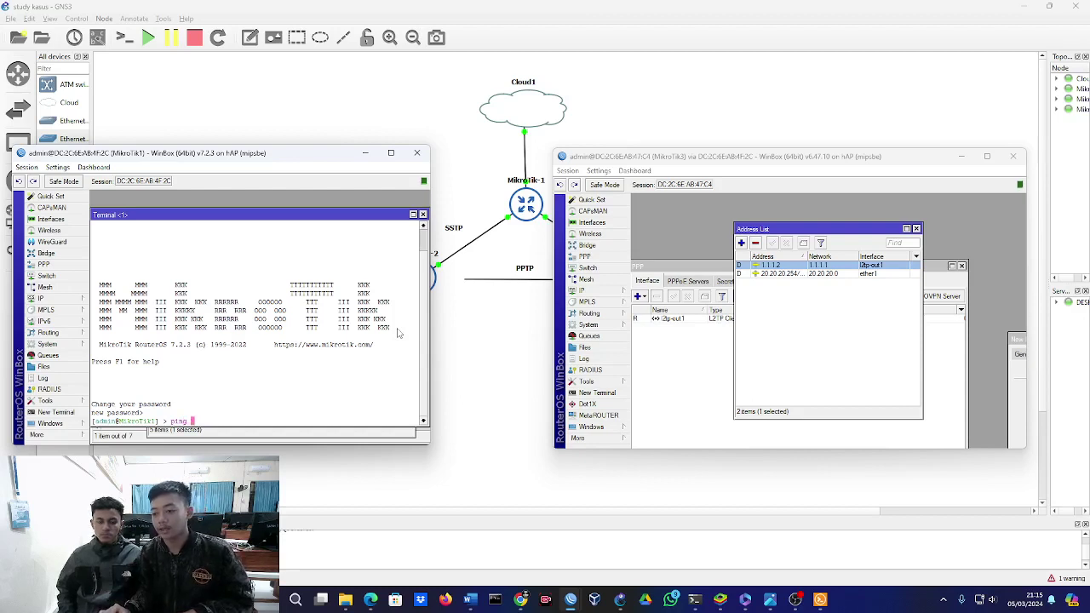
type("1.")
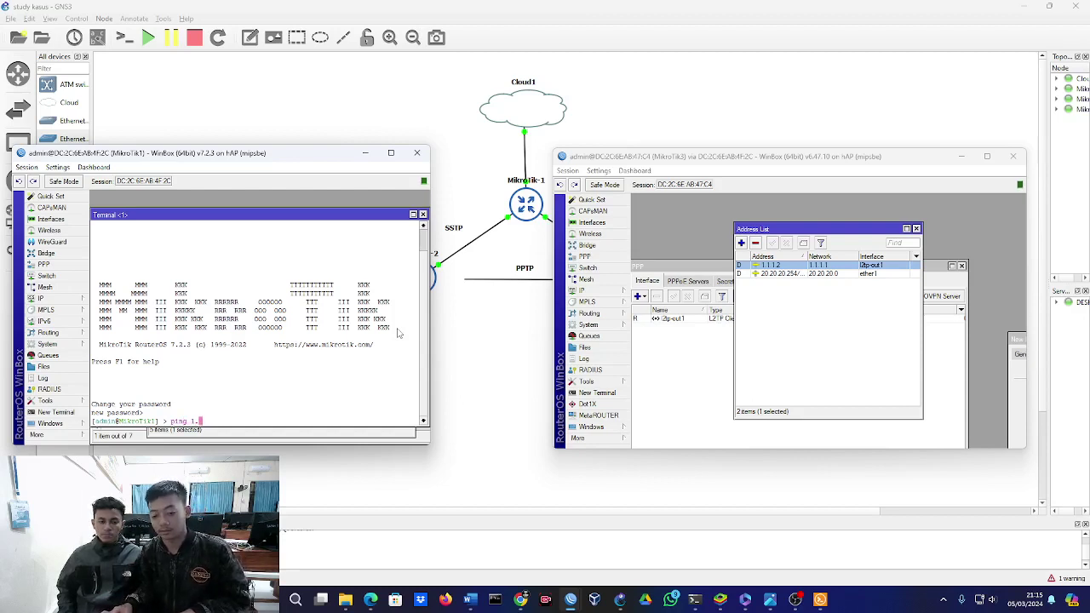
type("1.1.2")
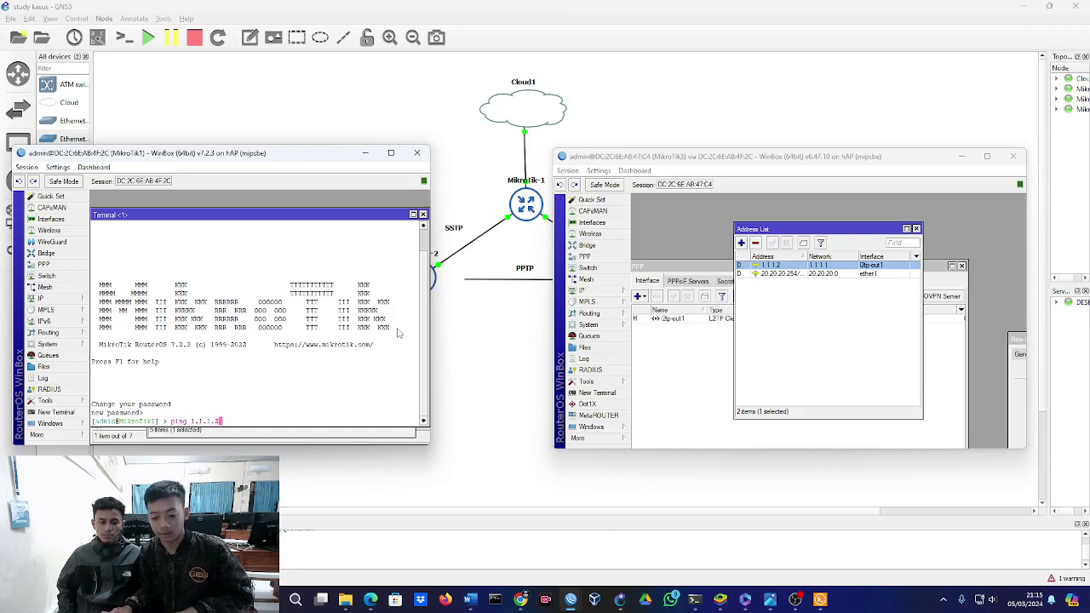
key("Return")
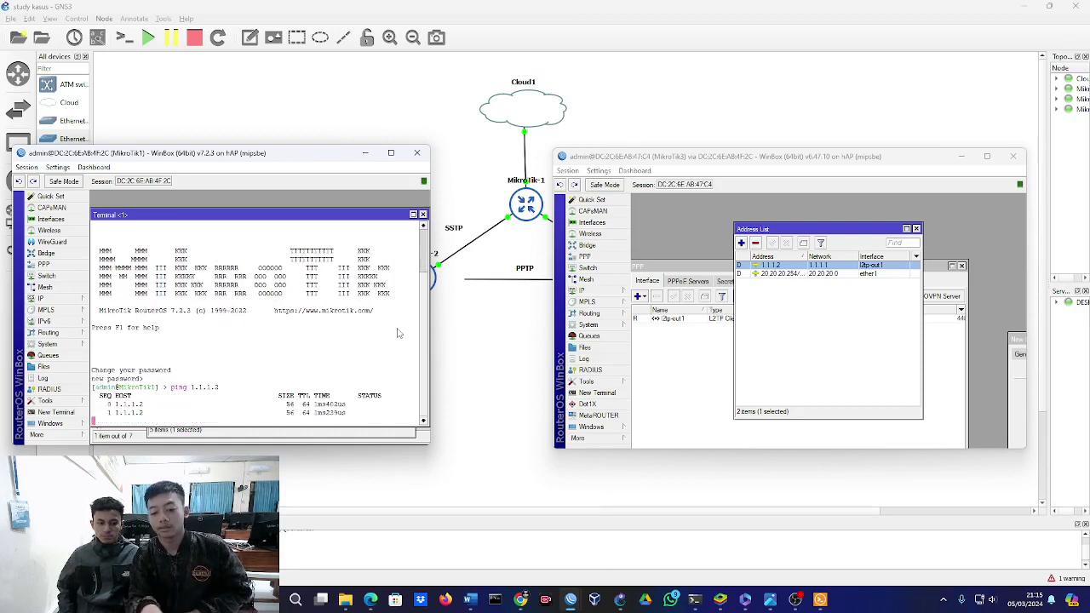
key("ctrl+c")
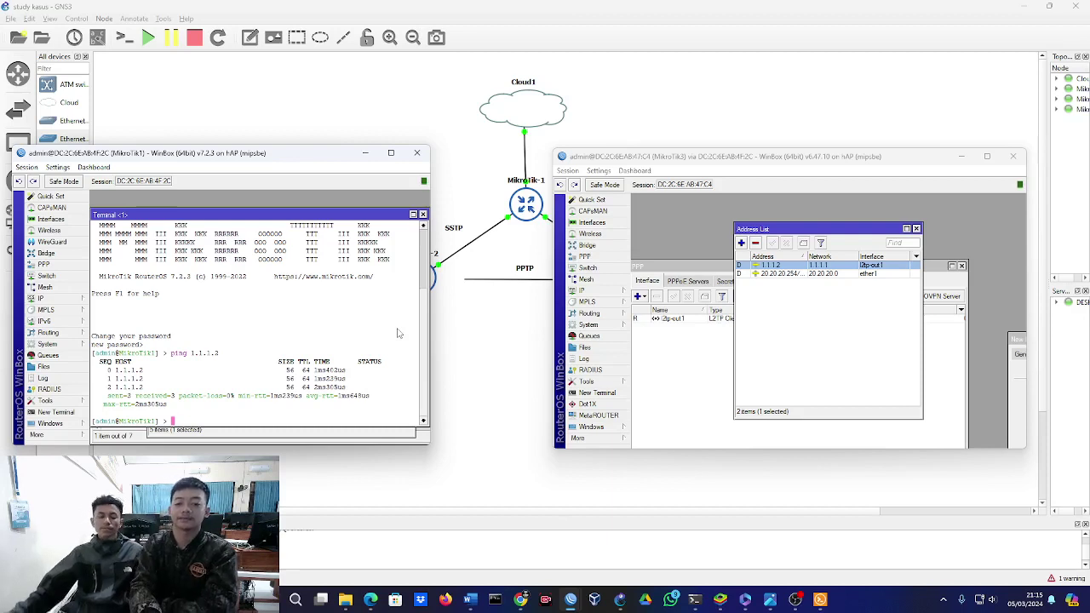
left_click(454, 347)
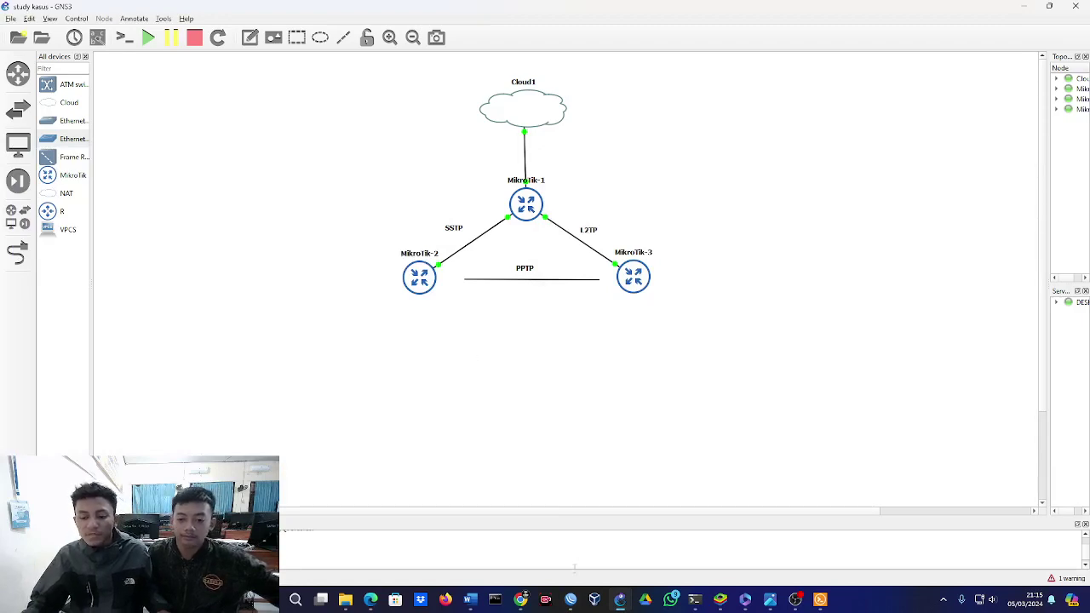
Maximize MikroTik1's WinBox window and close its Terminal, Address List and PPP windows.
mouse_move(569, 600)
left_click(469, 551)
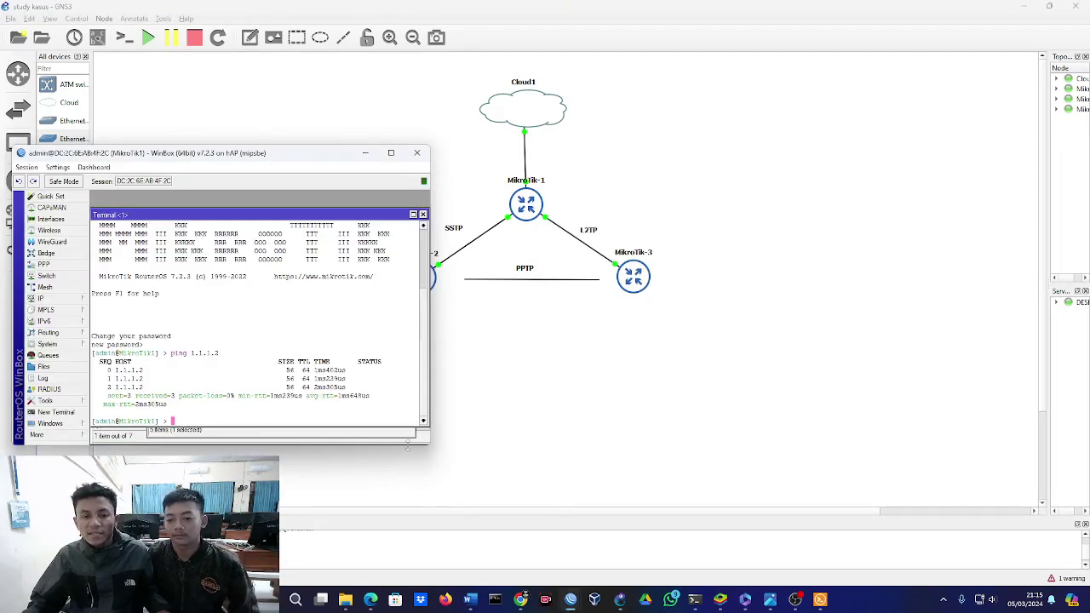
left_click(391, 155)
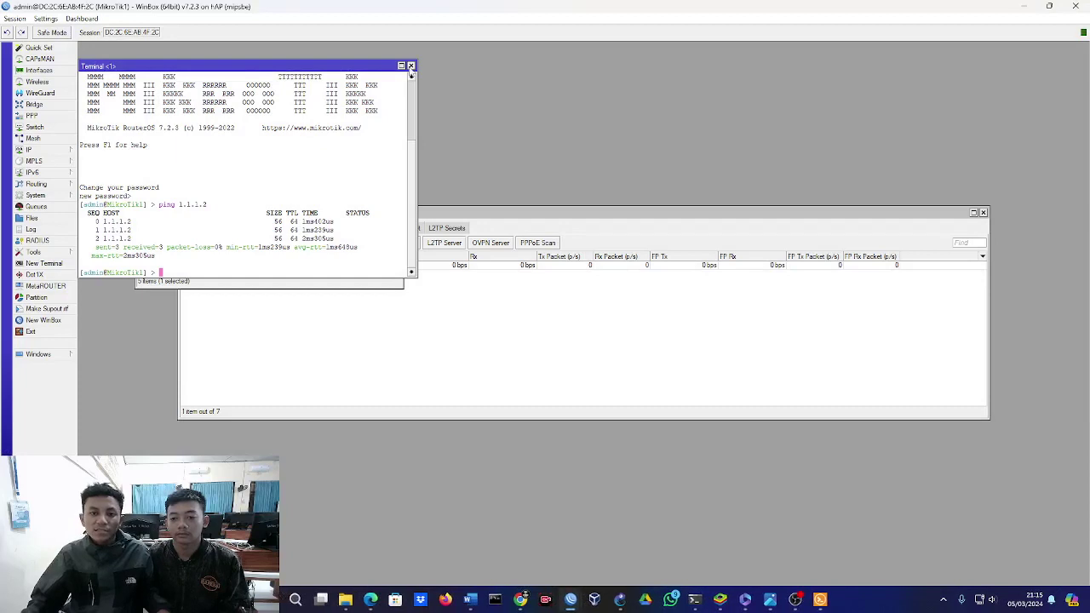
left_click(411, 68)
key("Escape")
key("Escape")
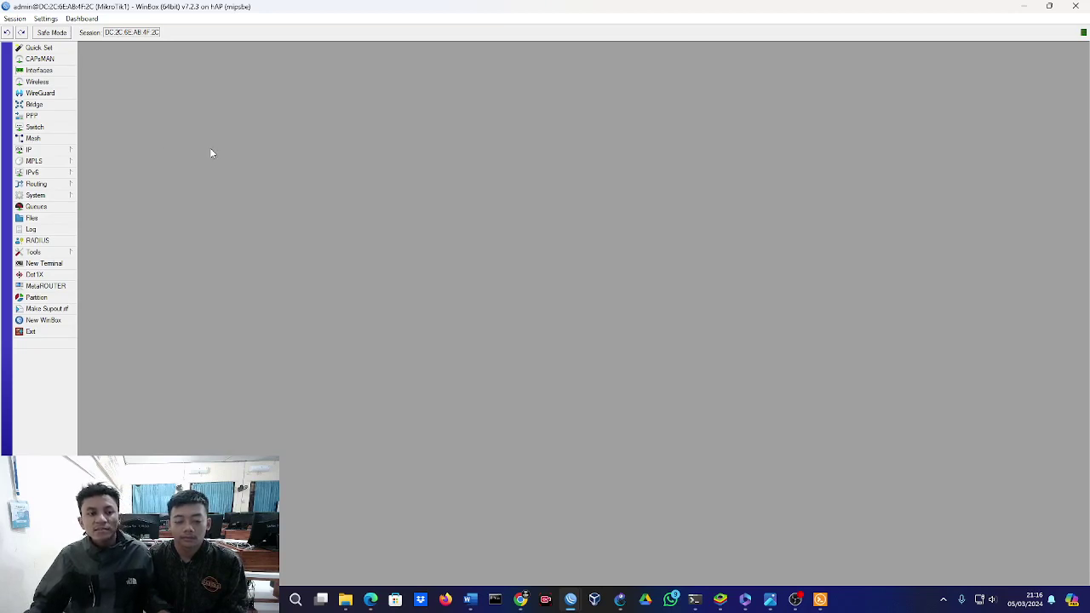
Open MikroTik1's PPP interfaces and enable the SSTP server on port 443 with default authentication.
left_click(34, 115)
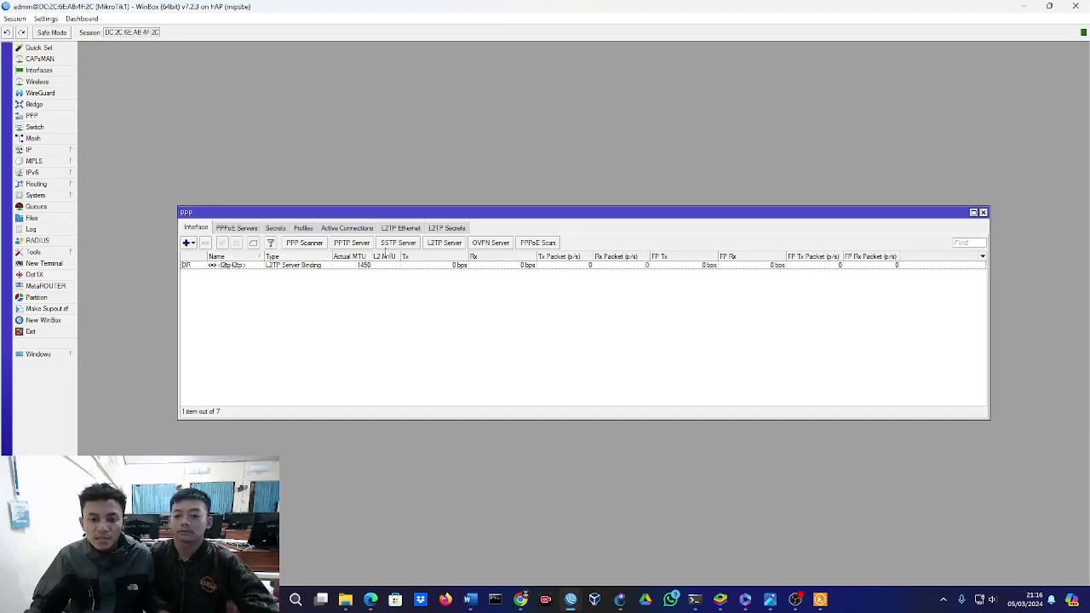
left_click(393, 245)
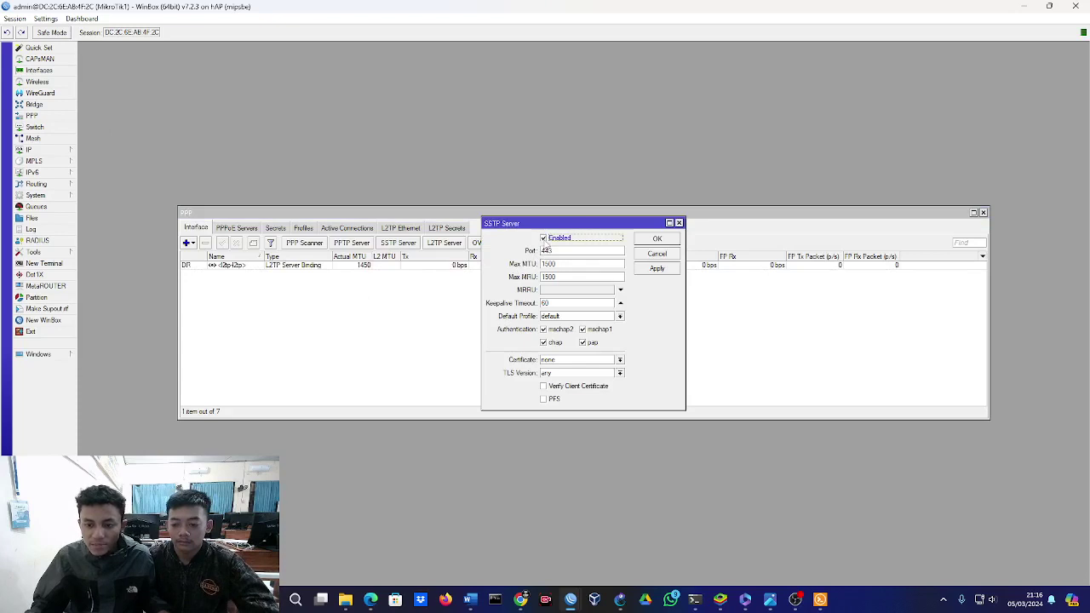
left_click(544, 239)
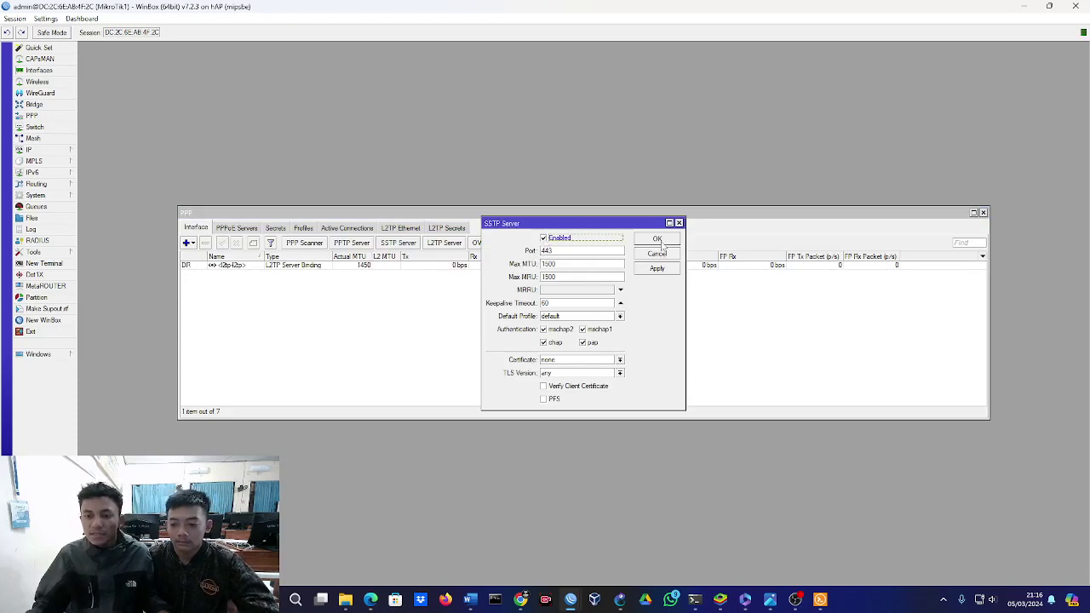
left_click(657, 241)
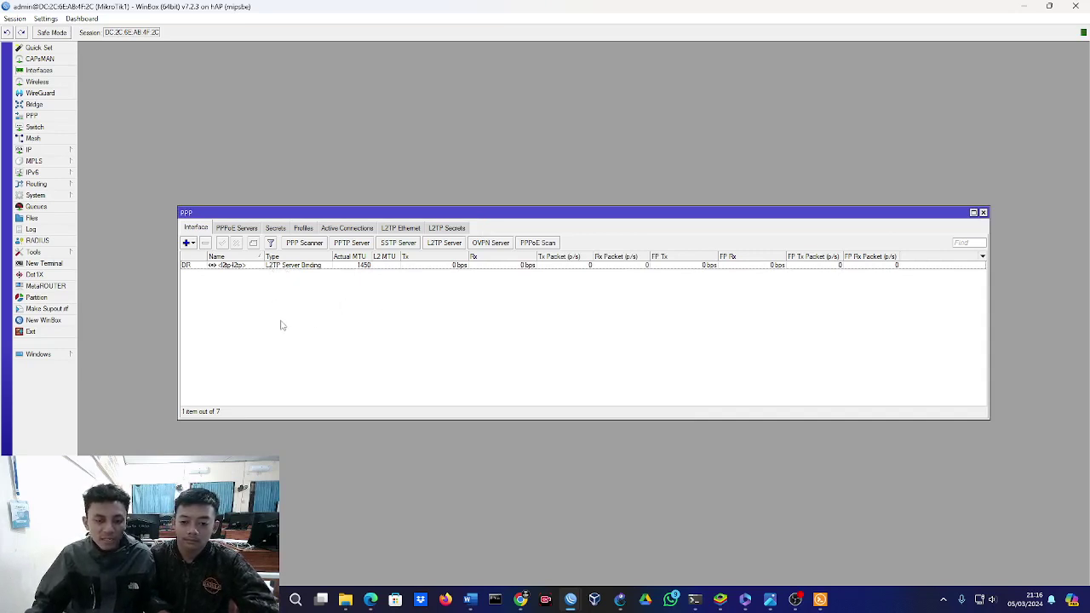
Add a new PPP secret named sstp, with a password, limited to the sstp service.
left_click(275, 228)
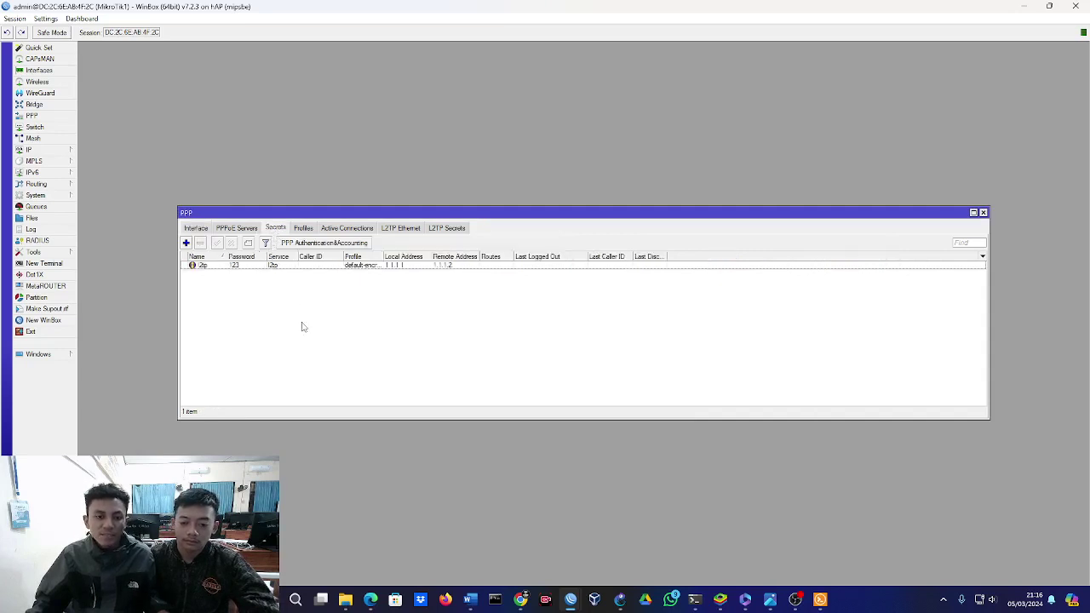
left_click(186, 243)
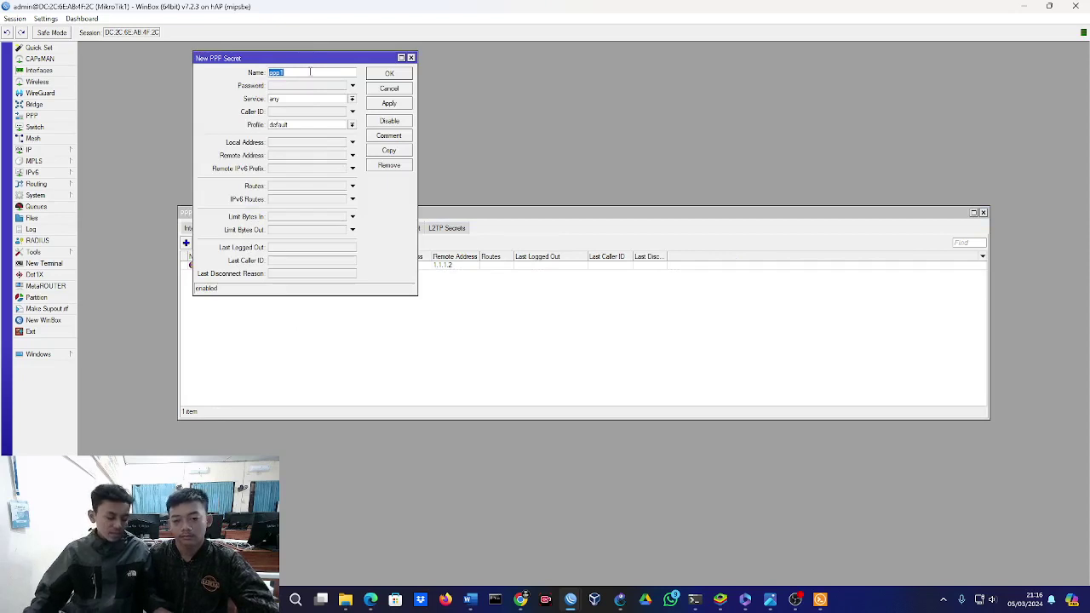
type("sstp")
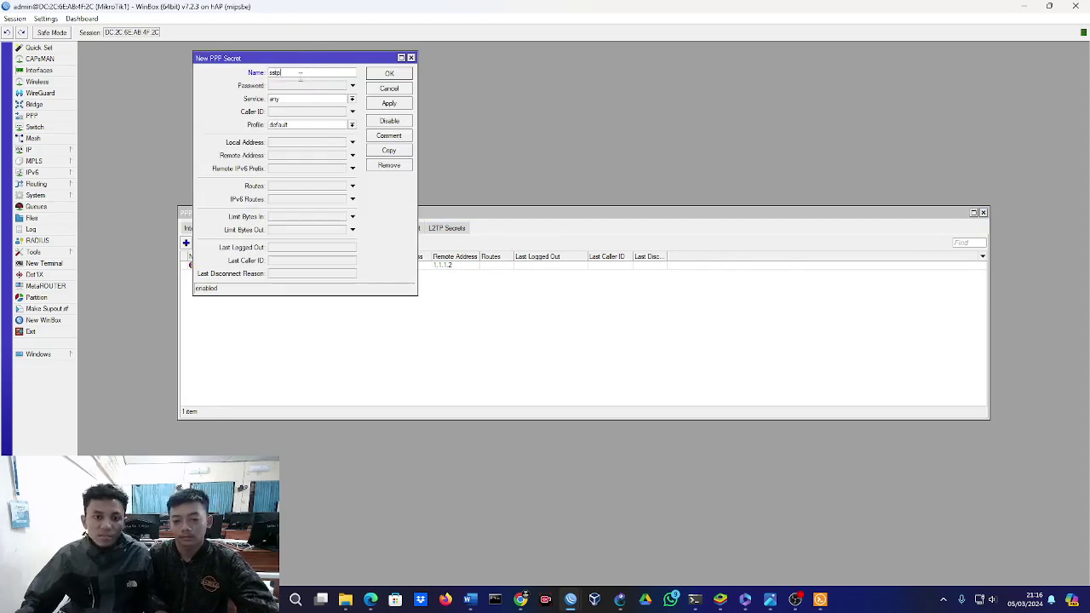
left_click(288, 87)
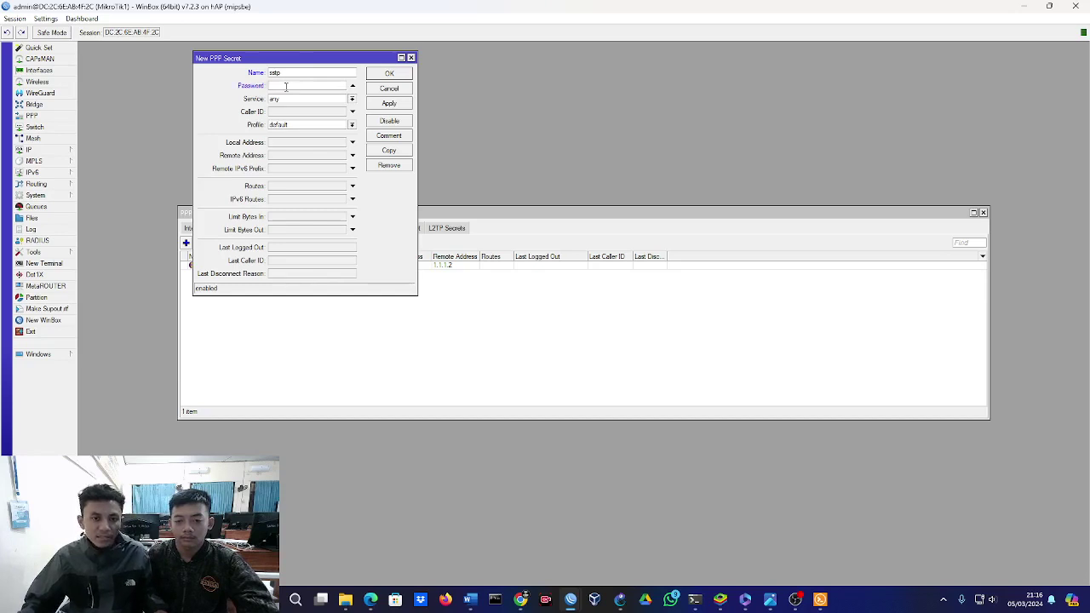
left_click(301, 100)
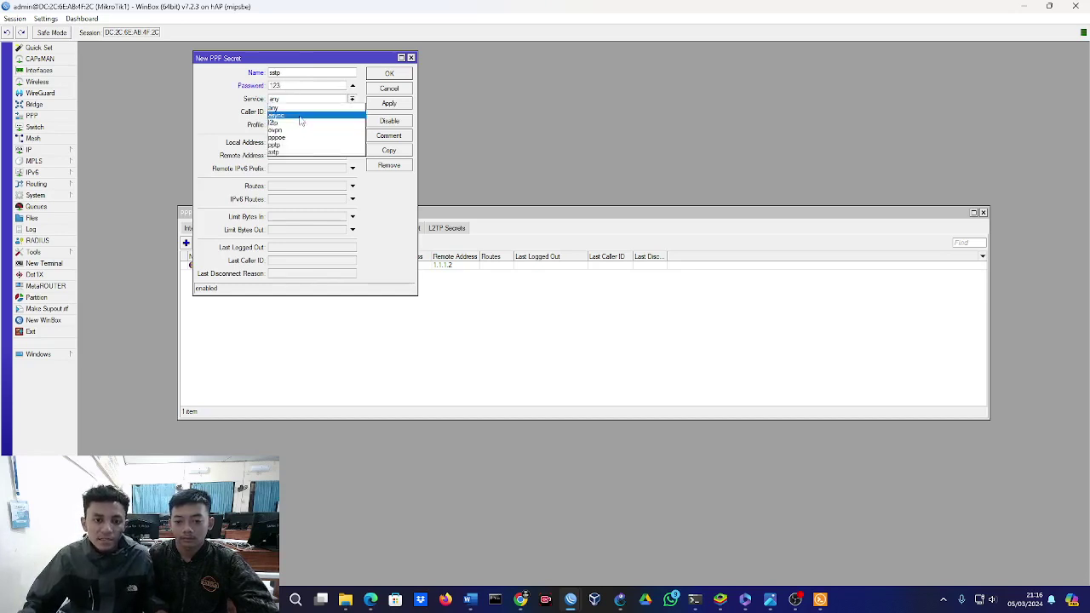
left_click(288, 151)
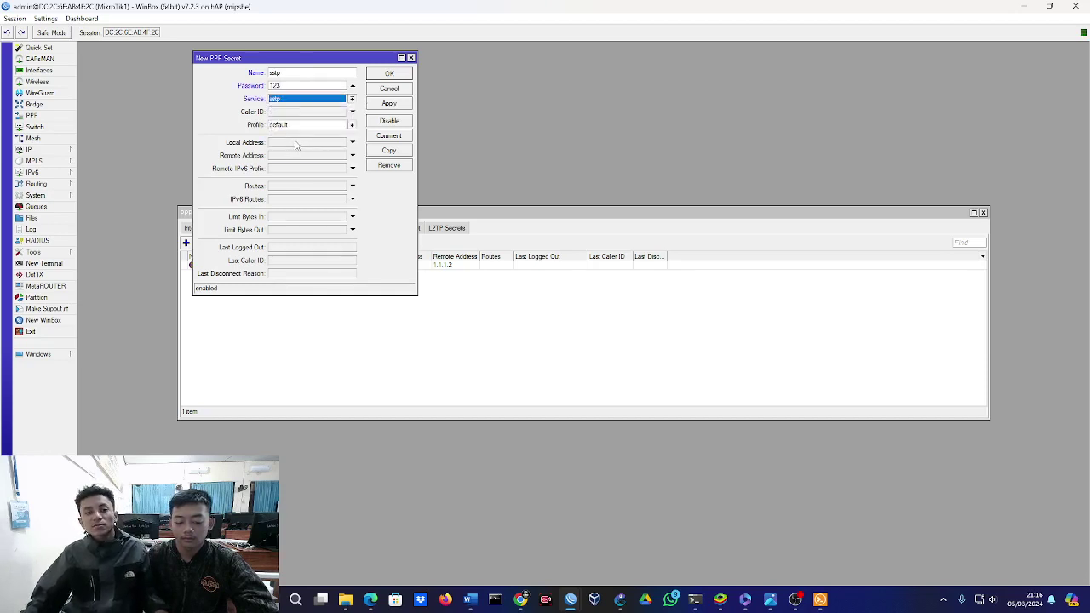
Give the sstp secret local address 2.2.2.1 and remote address 2.2.2.2, then save it.
left_click(296, 143)
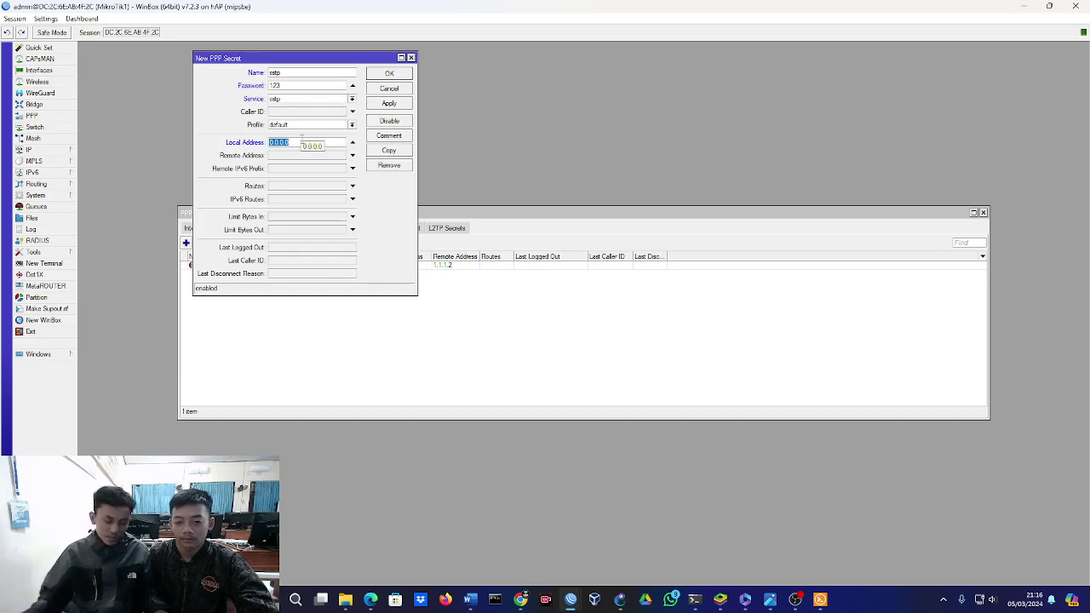
type("2.2.2.1")
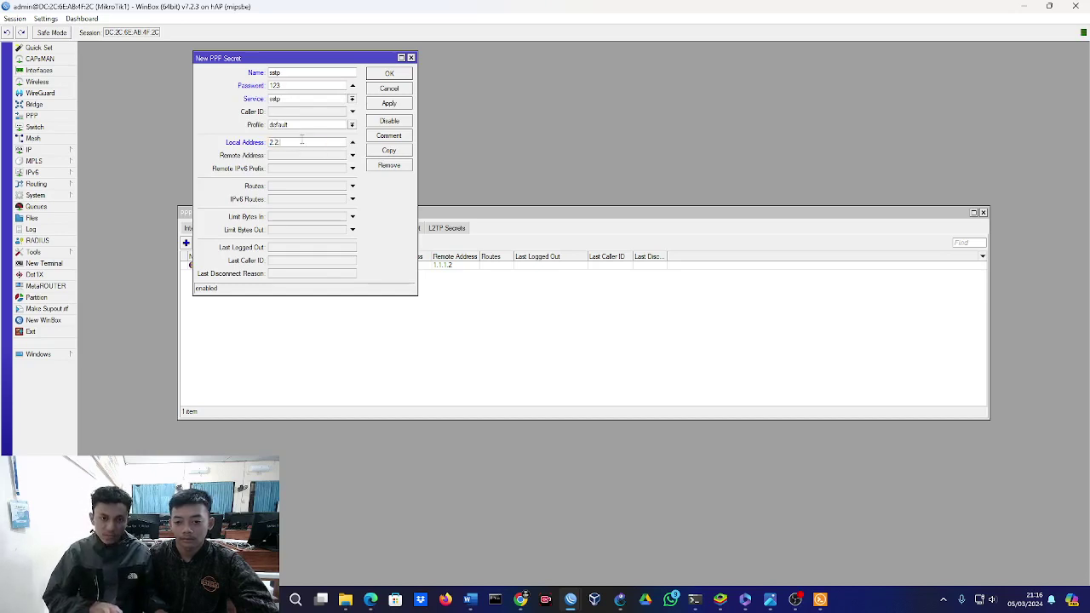
left_click(304, 157)
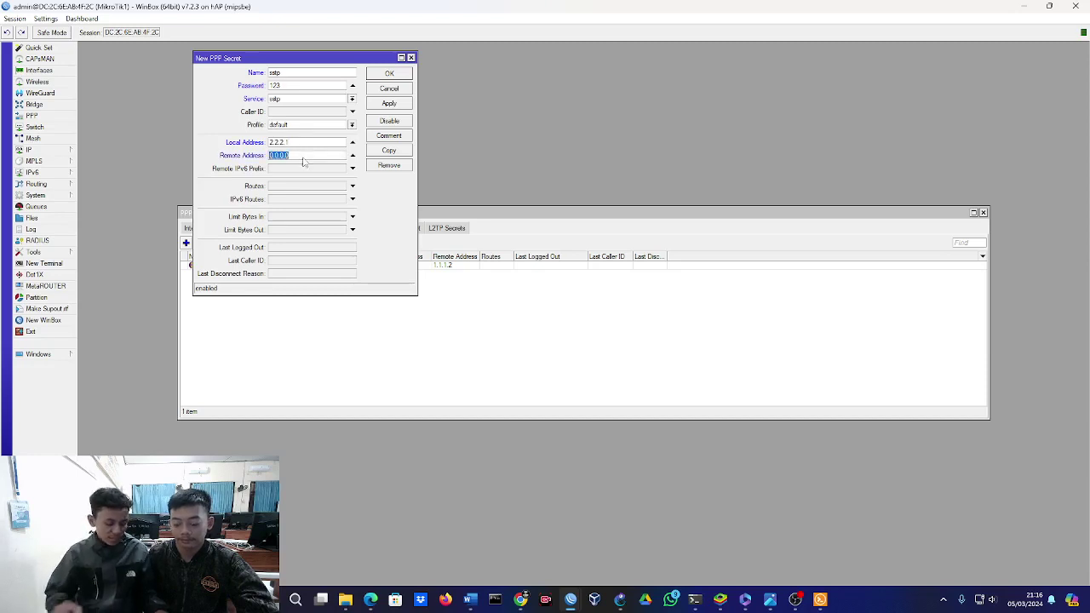
type("2.2.2.2")
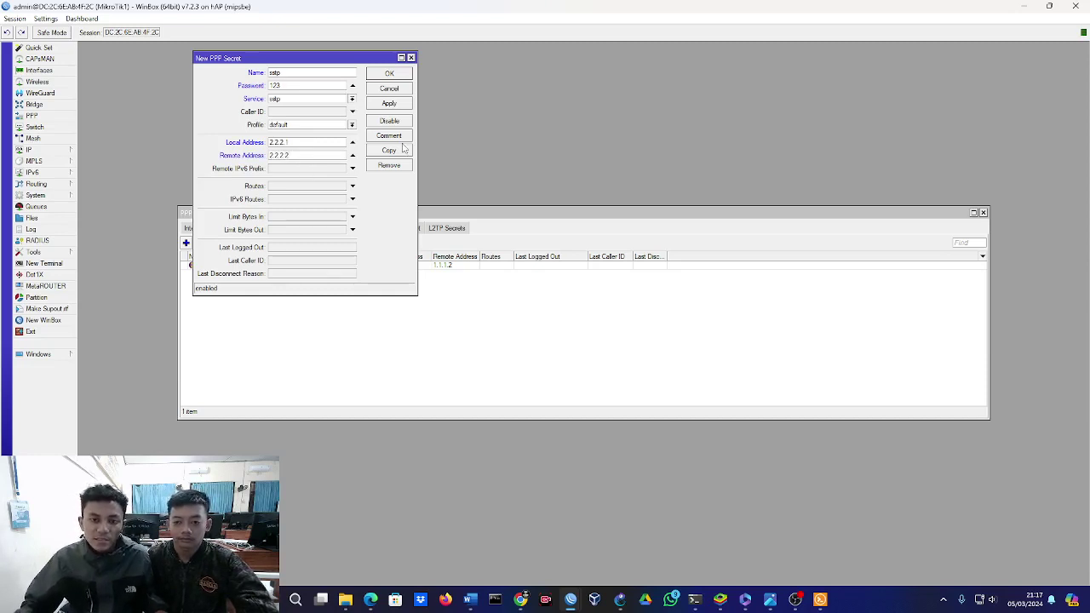
left_click(389, 103)
left_click(389, 74)
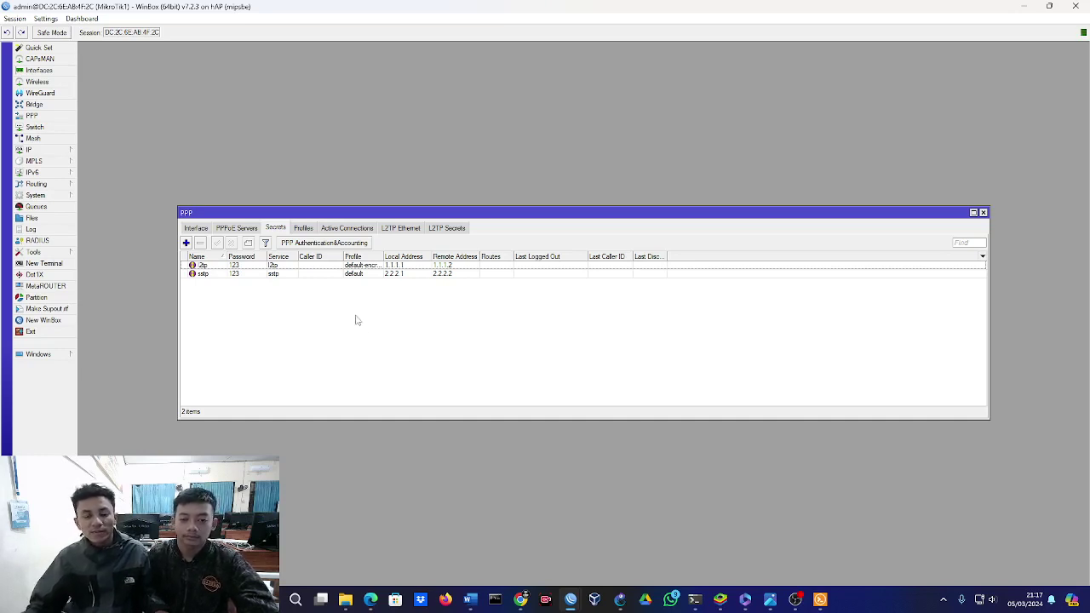
Bring the MikroTik2 WinBox session forward and maximize its window.
mouse_move(572, 596)
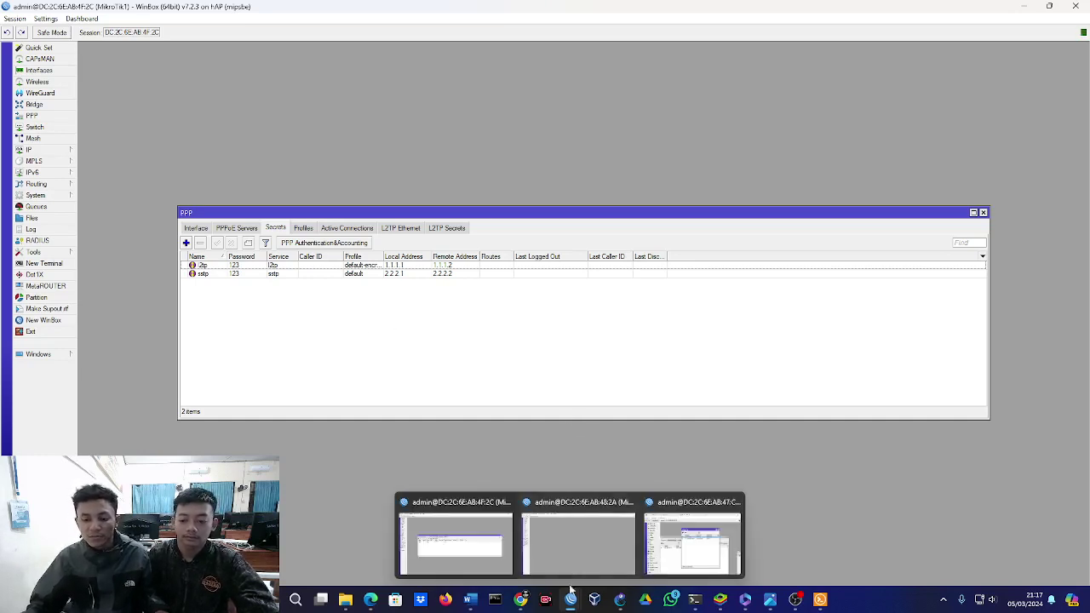
left_click(564, 543)
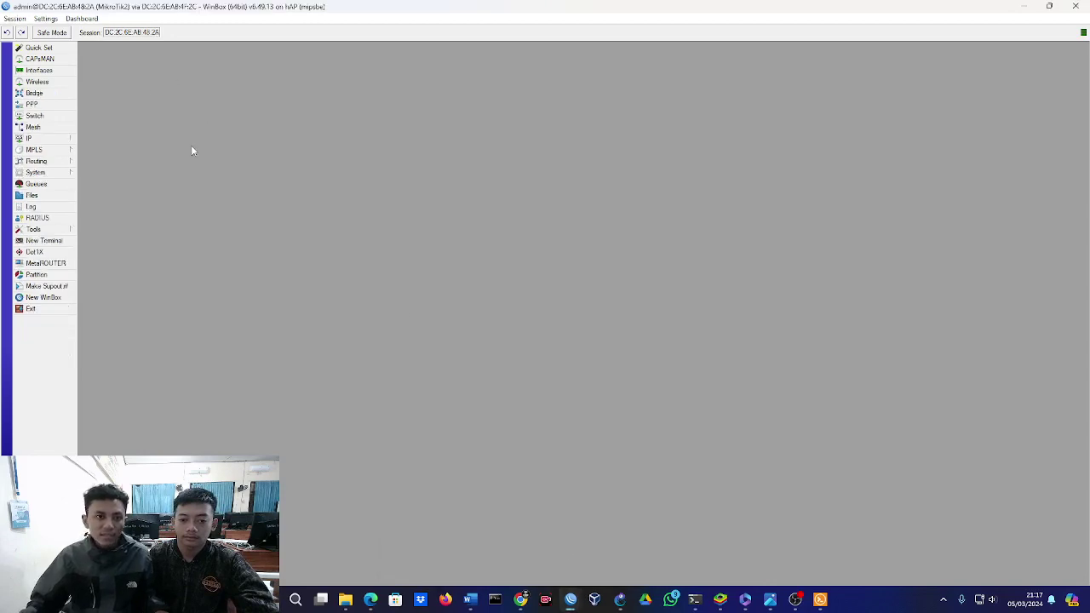
double_click(117, 13)
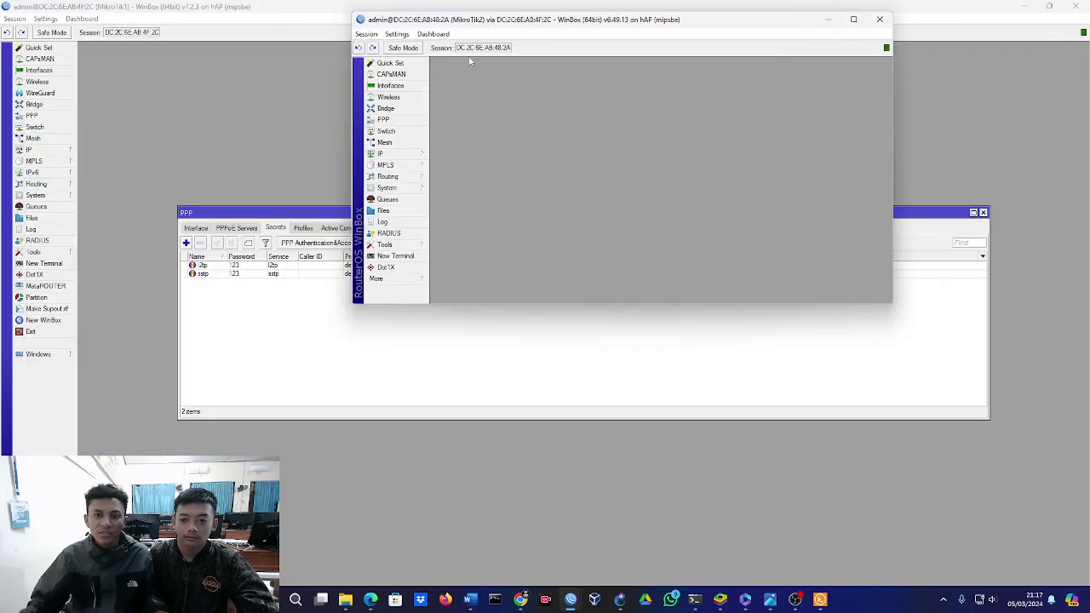
left_click(853, 19)
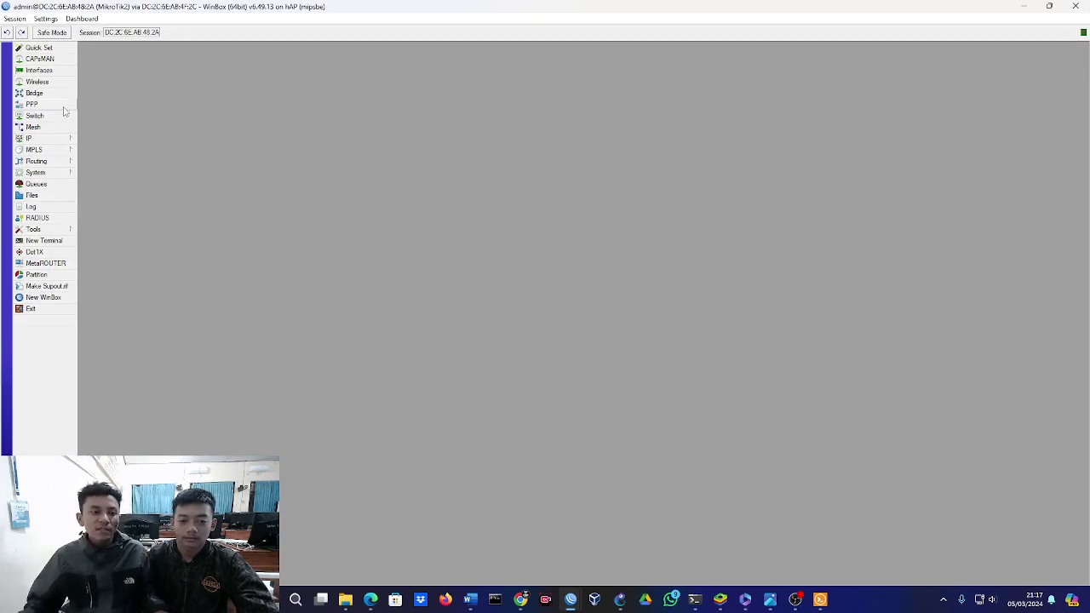
Start a new SSTP client on MikroTik2 connecting to 10.102.1.55, then switch back to MikroTik1.
left_click(59, 105)
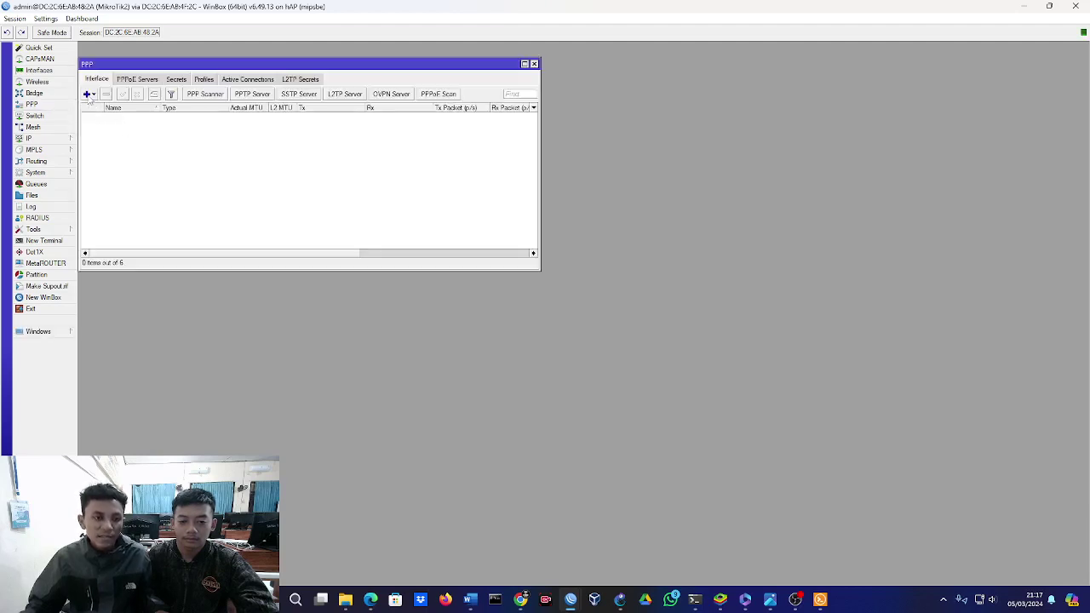
left_click(88, 95)
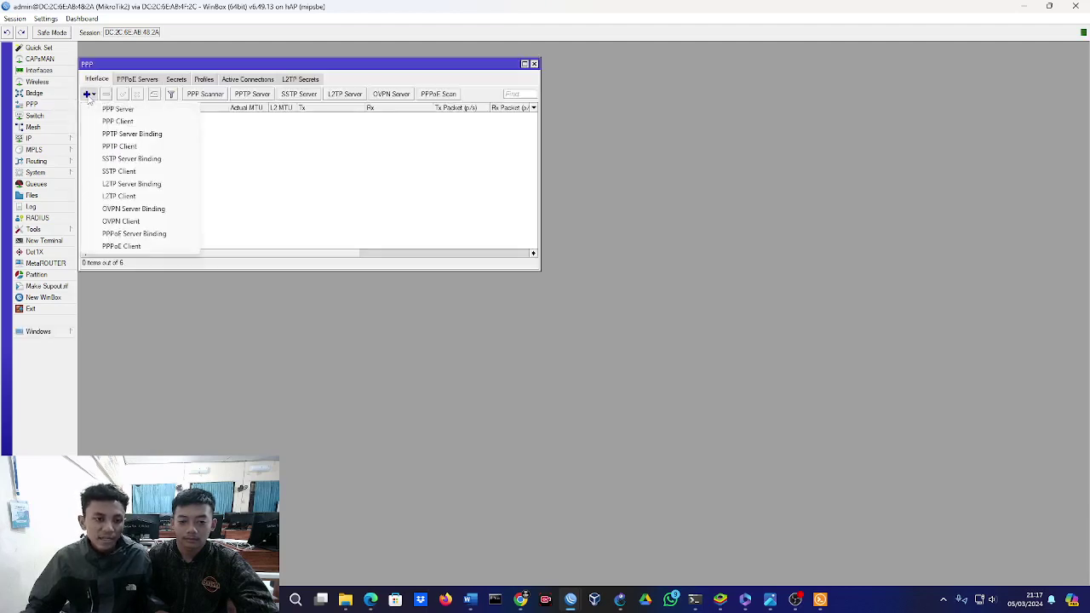
left_click(136, 173)
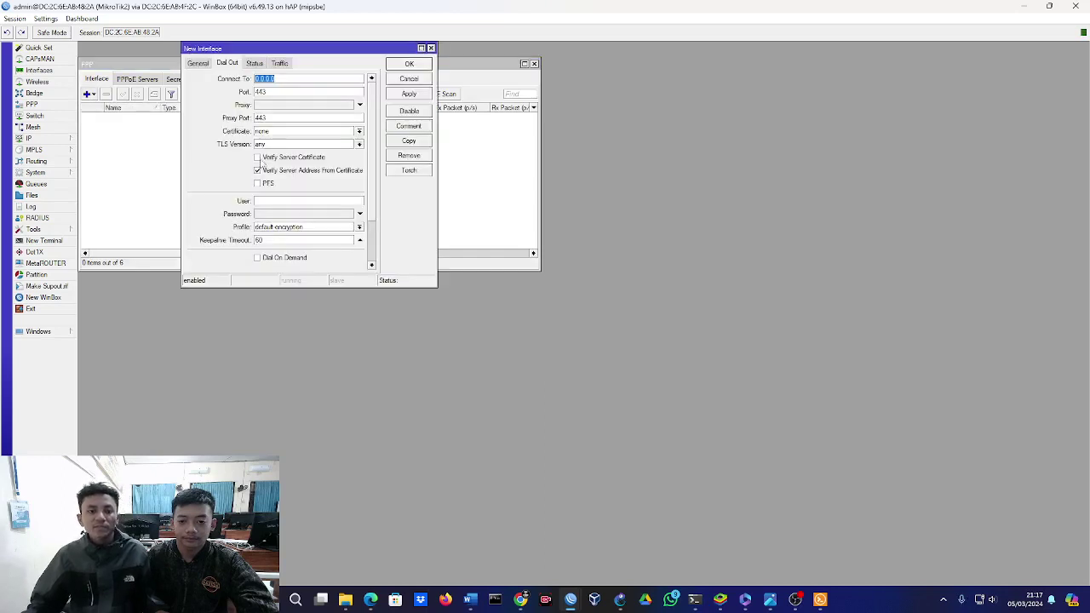
scroll(230, 210, "down", 1)
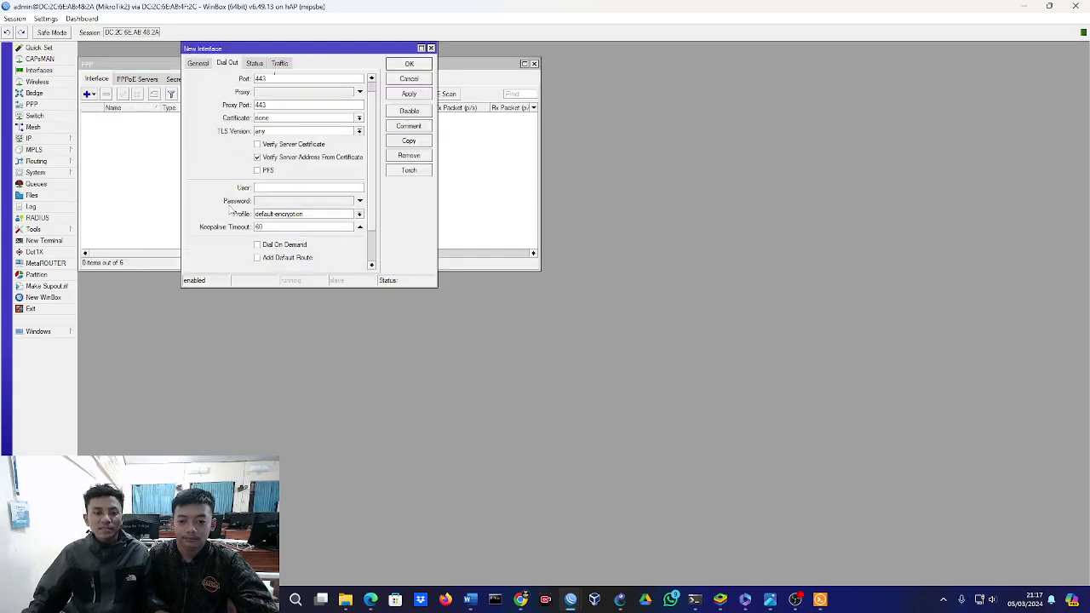
scroll(230, 210, "up", 1)
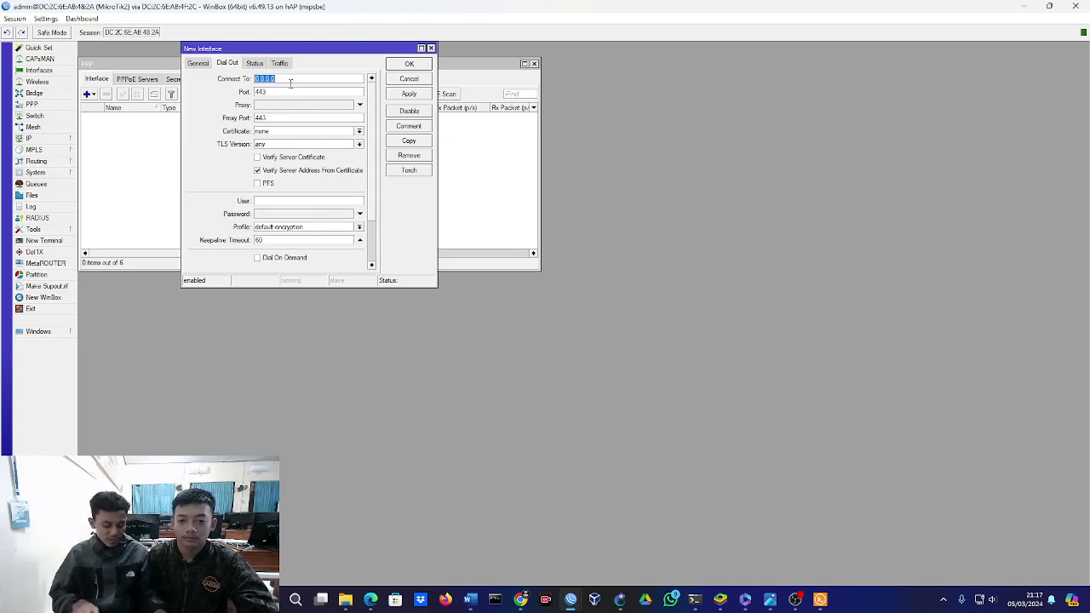
type("102")
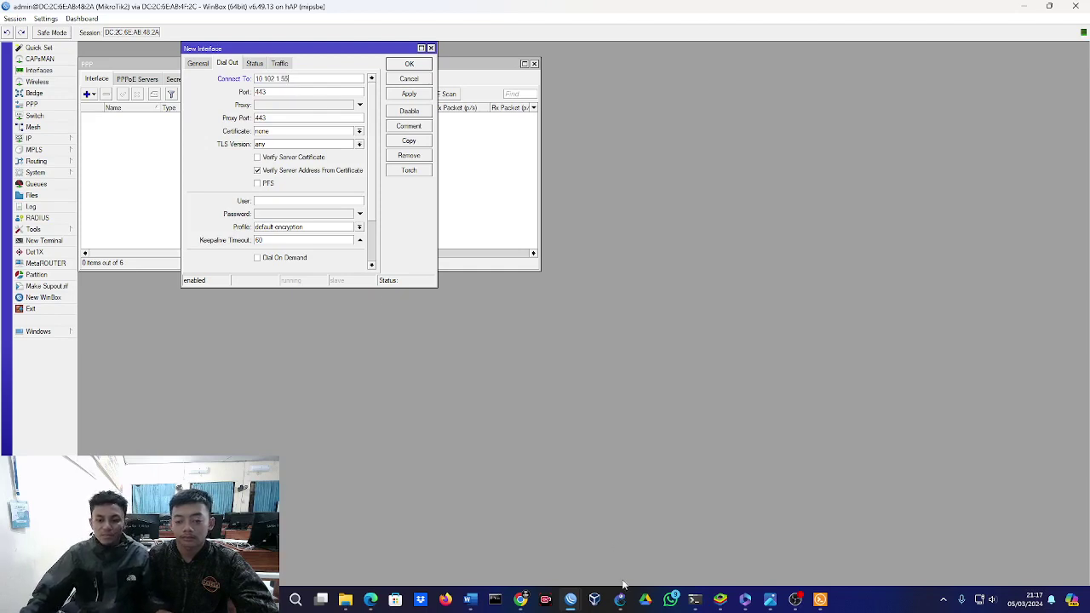
mouse_move(570, 599)
left_click(470, 562)
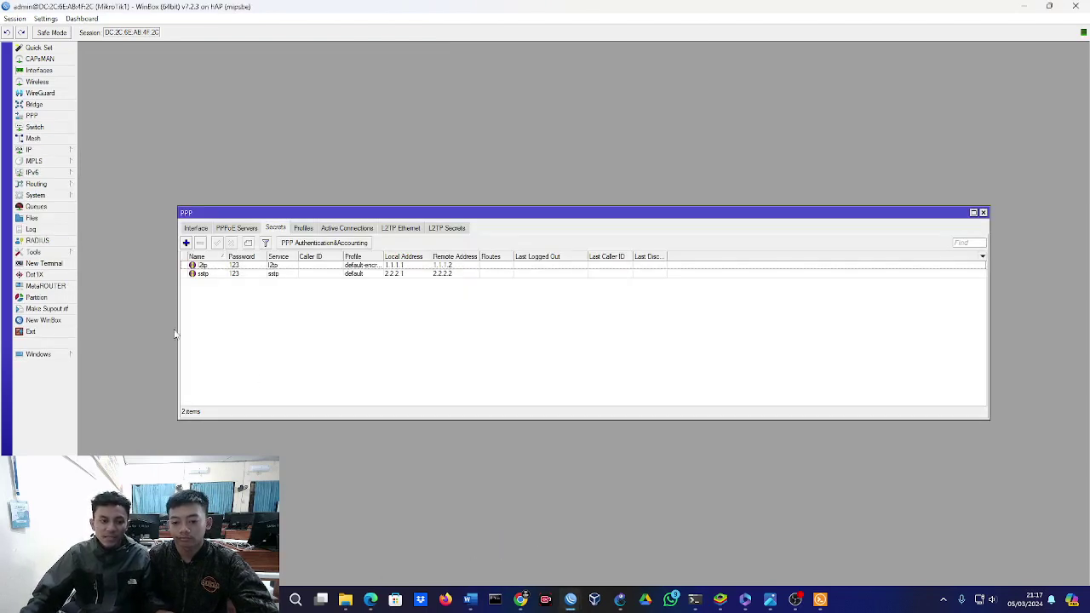
Check MikroTik1's 10.102.1.55/24 address under IP > Addresses, then return to MikroTik2's SSTP client.
left_click(34, 149)
left_click(105, 170)
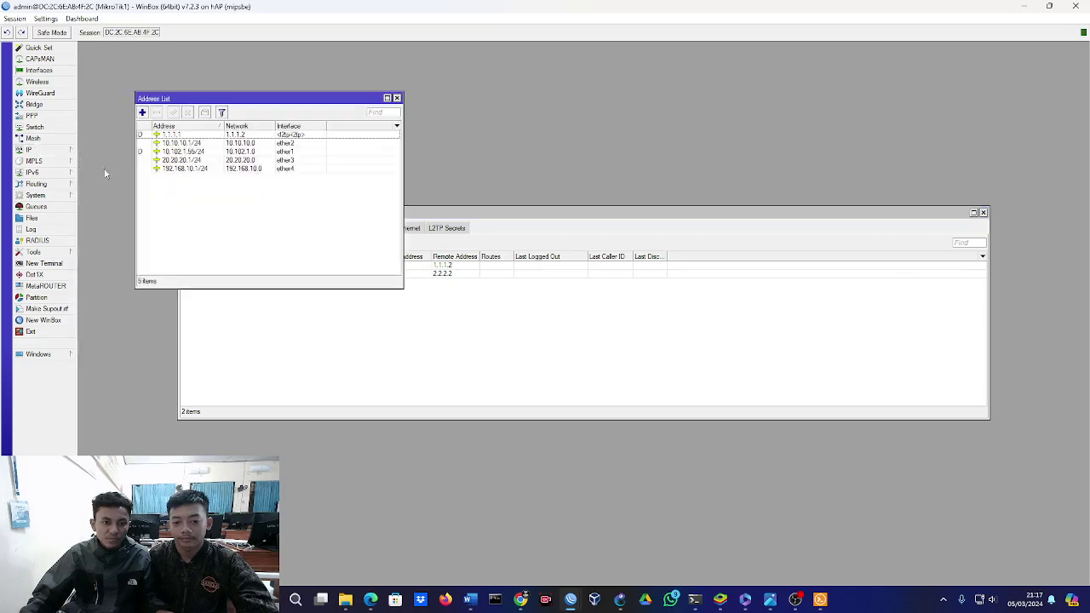
double_click(201, 151)
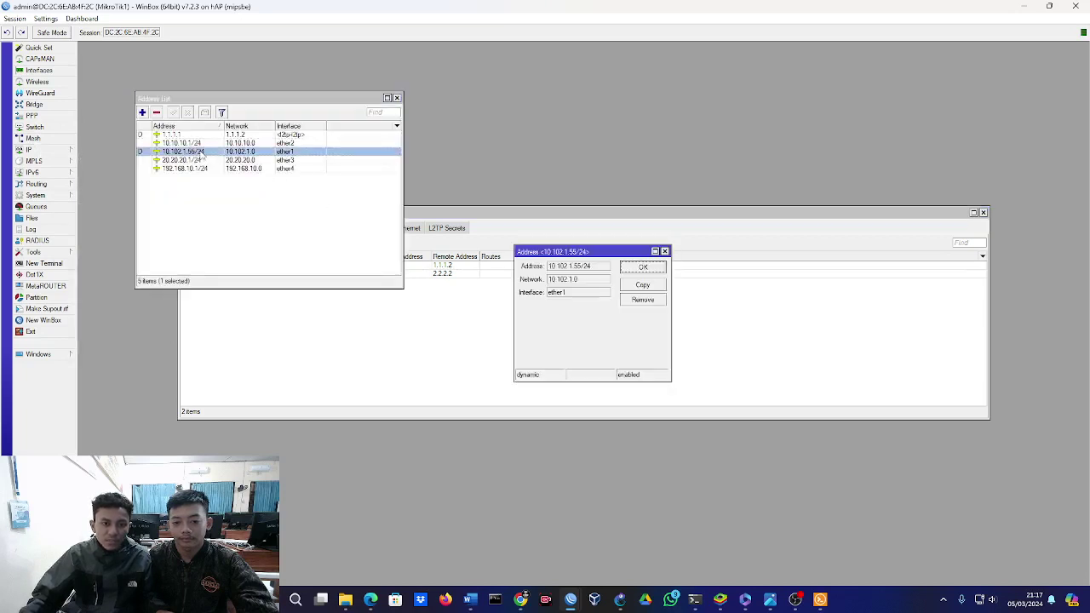
double_click(562, 269)
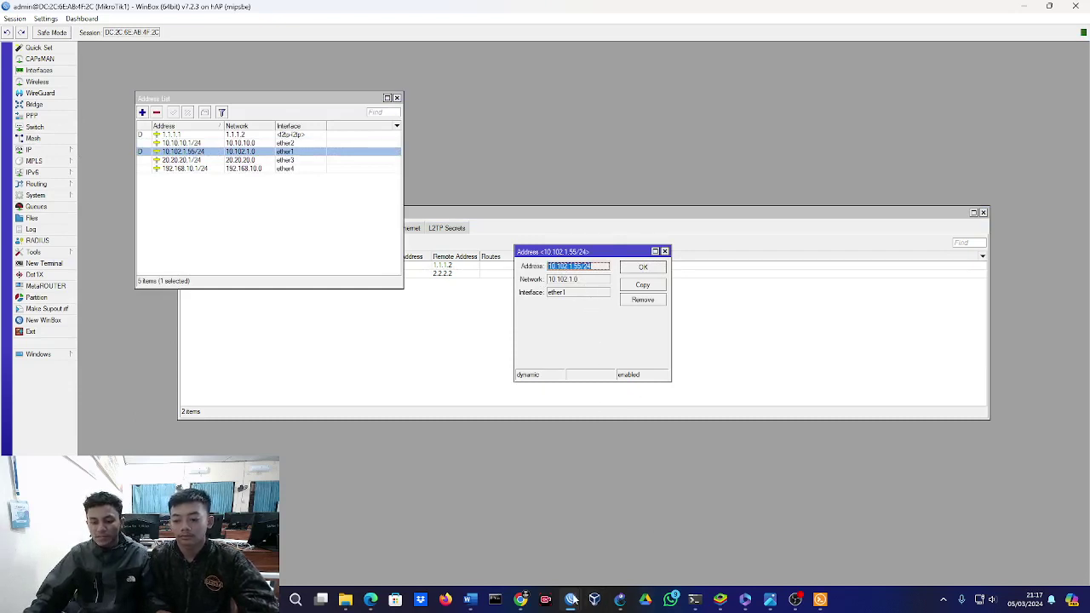
mouse_move(572, 598)
left_click(572, 542)
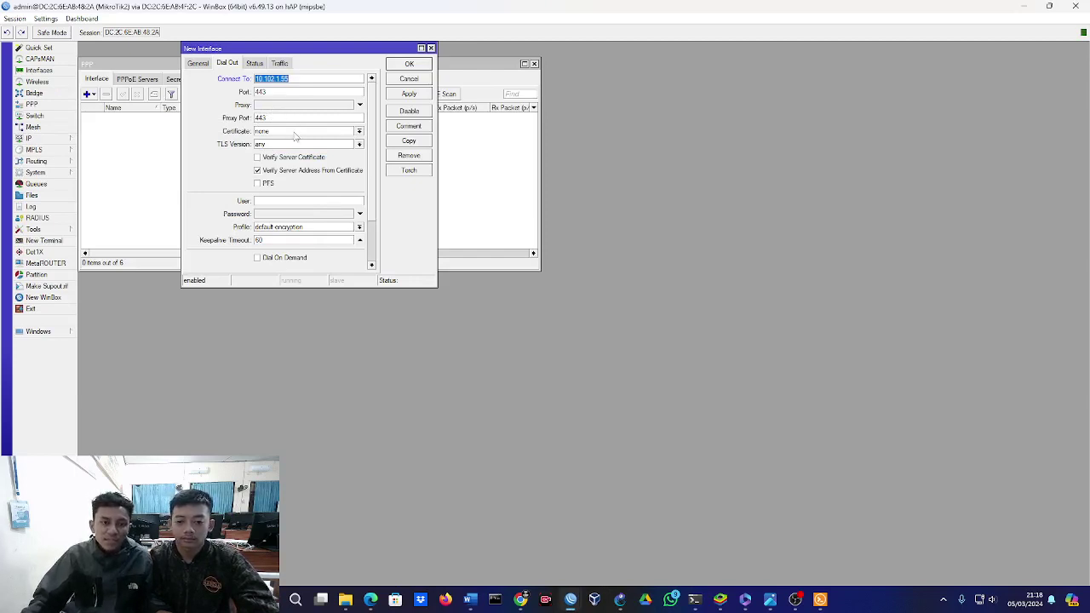
Enter the sstp credentials, turn off certificate address verification, and save SSTP client sstp-out1.
scroll(296, 136, "down", 1)
scroll(295, 140, "down", 1)
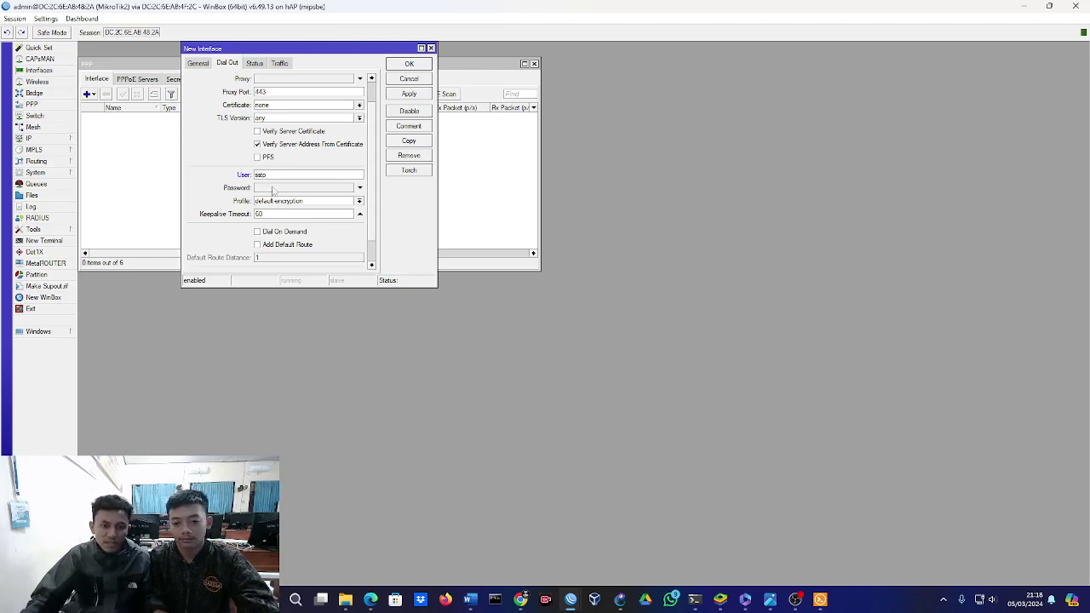
left_click(273, 188)
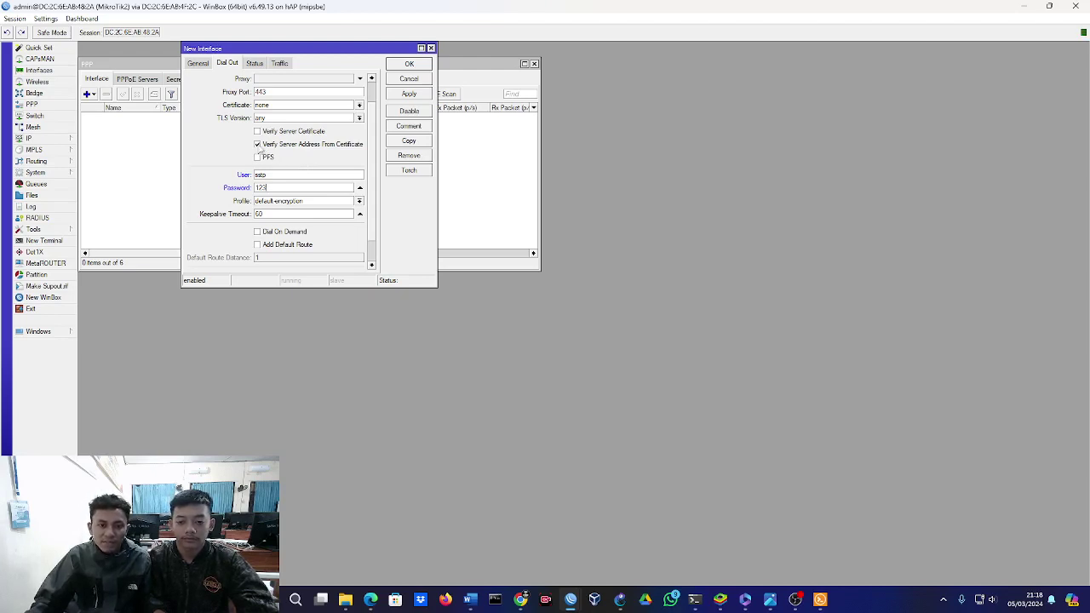
left_click(258, 145)
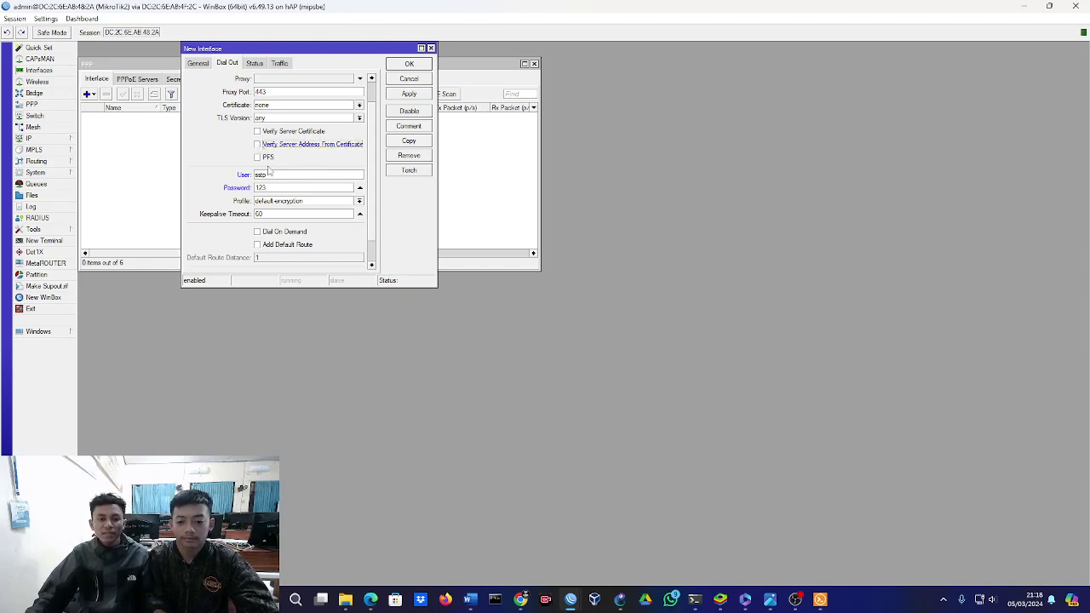
scroll(268, 169, "up", 1)
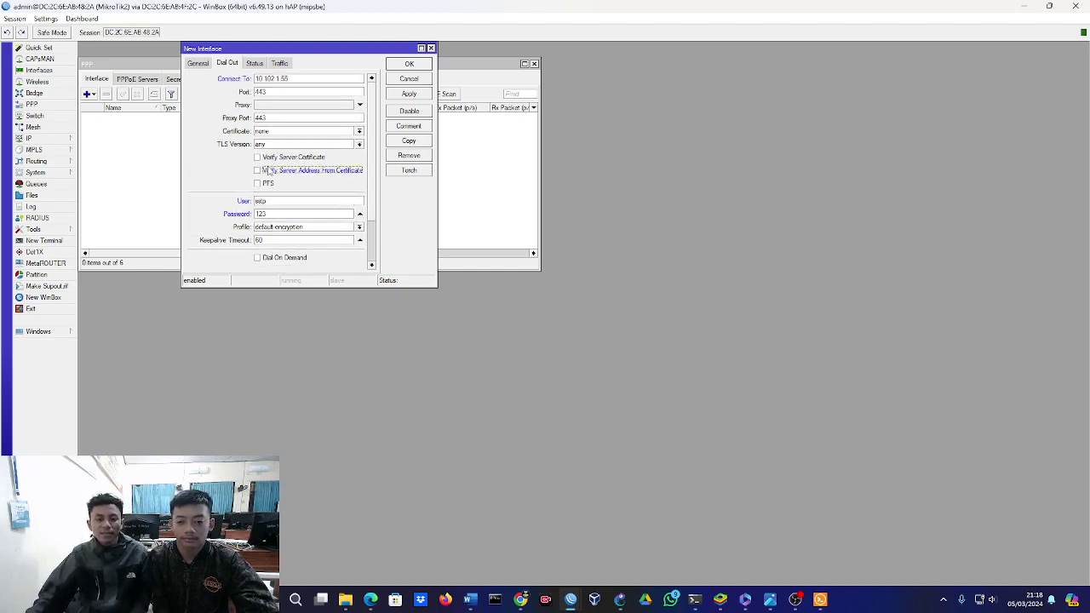
scroll(268, 170, "down", 1)
scroll(268, 171, "up", 1)
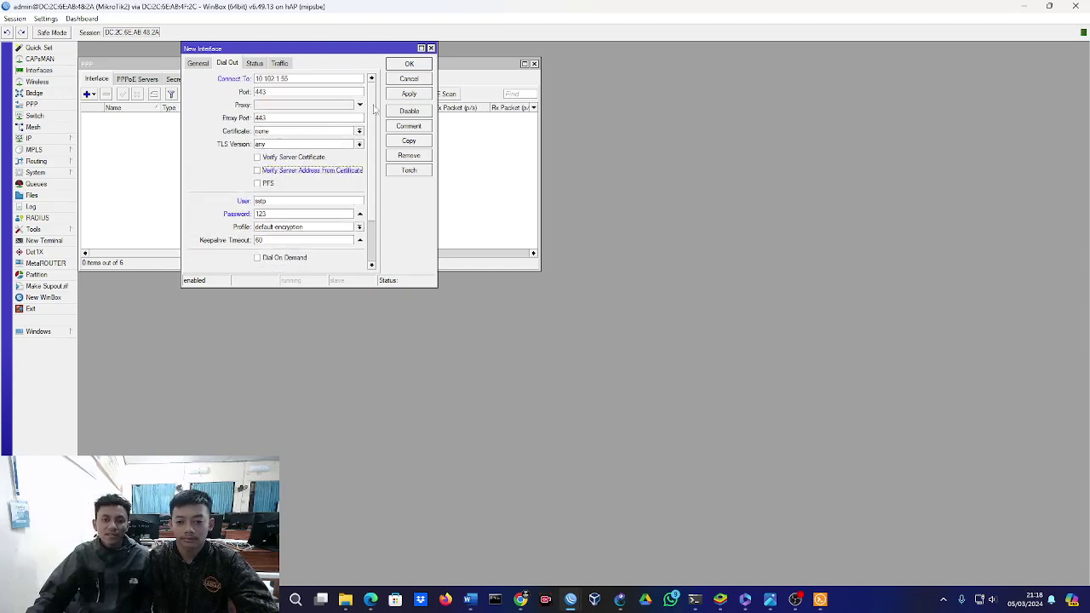
left_click(397, 96)
left_click(415, 65)
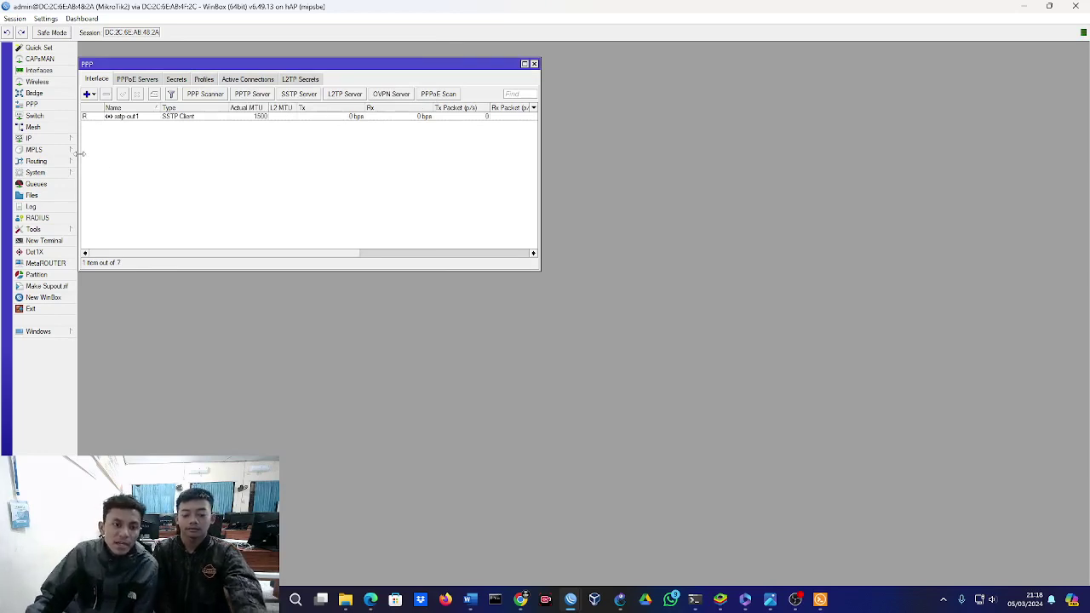
Inspect sstp-out1 and its 2.2.2.2 entry in MikroTik2's IP address list, then return to PPP.
left_click(86, 117)
left_click(134, 146)
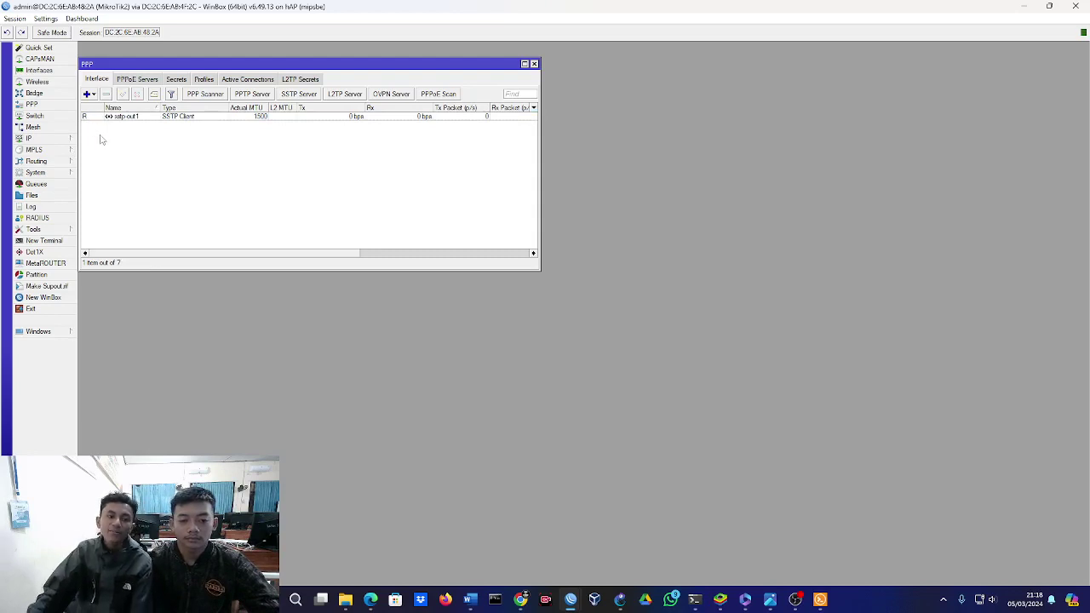
left_click(53, 139)
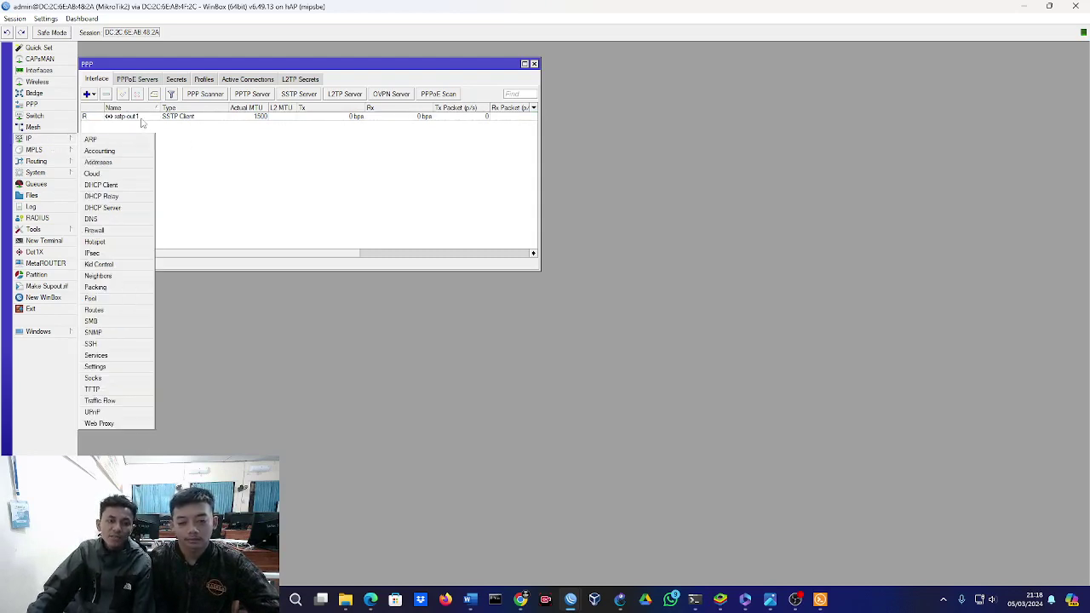
left_click(100, 163)
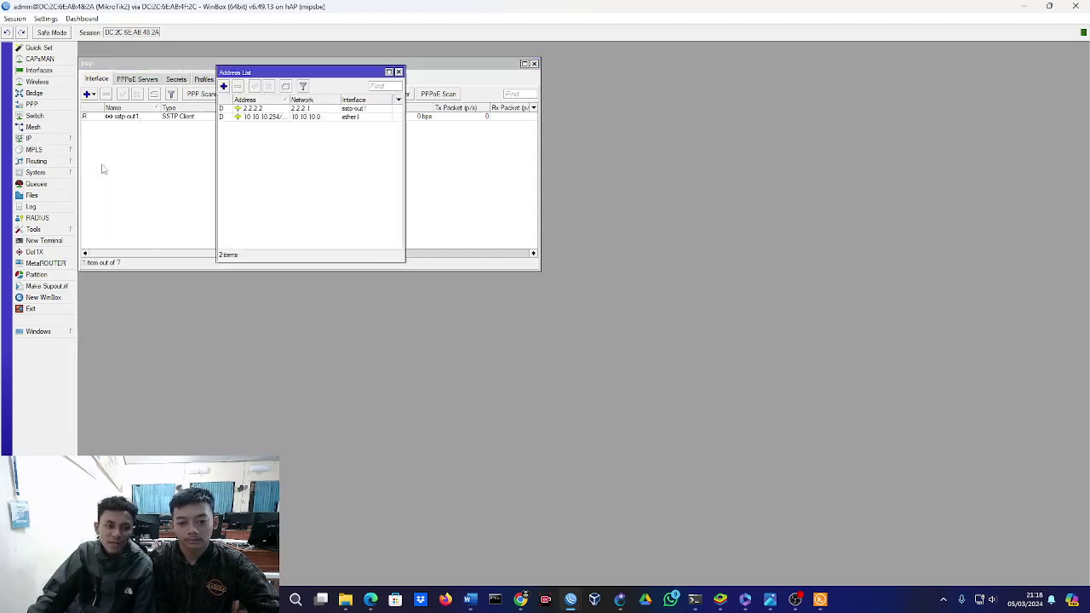
left_click(259, 109)
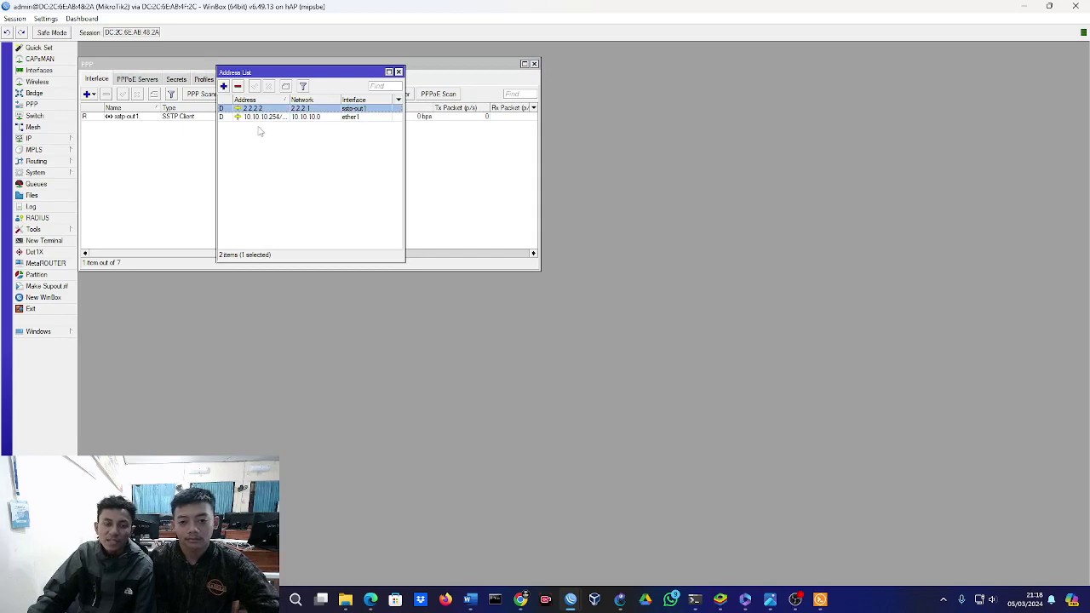
left_click(266, 150)
left_click(255, 109)
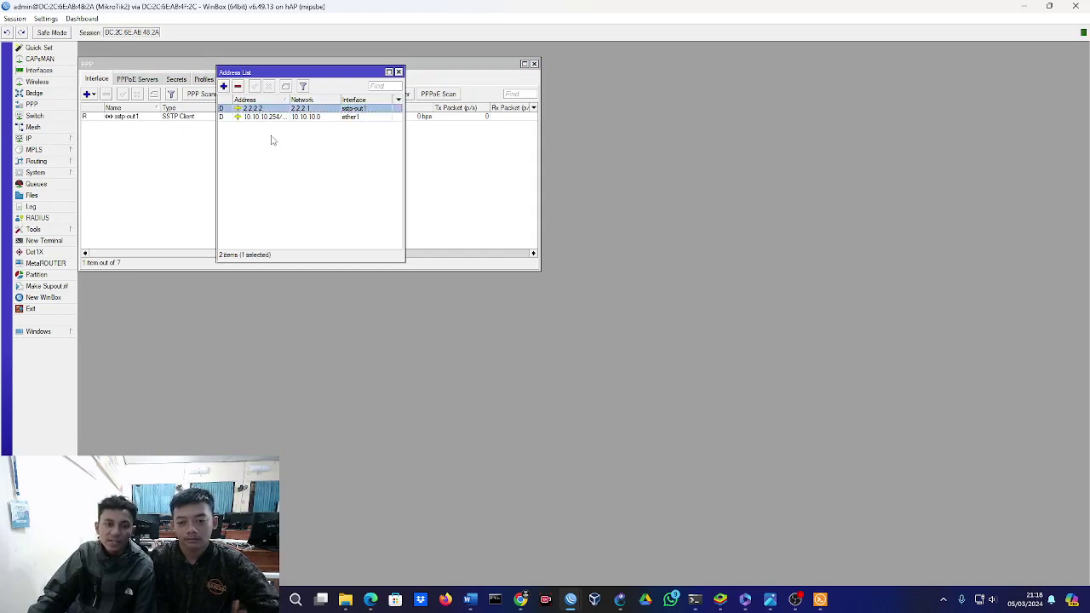
left_click(274, 138)
left_click(264, 109)
left_click(262, 138)
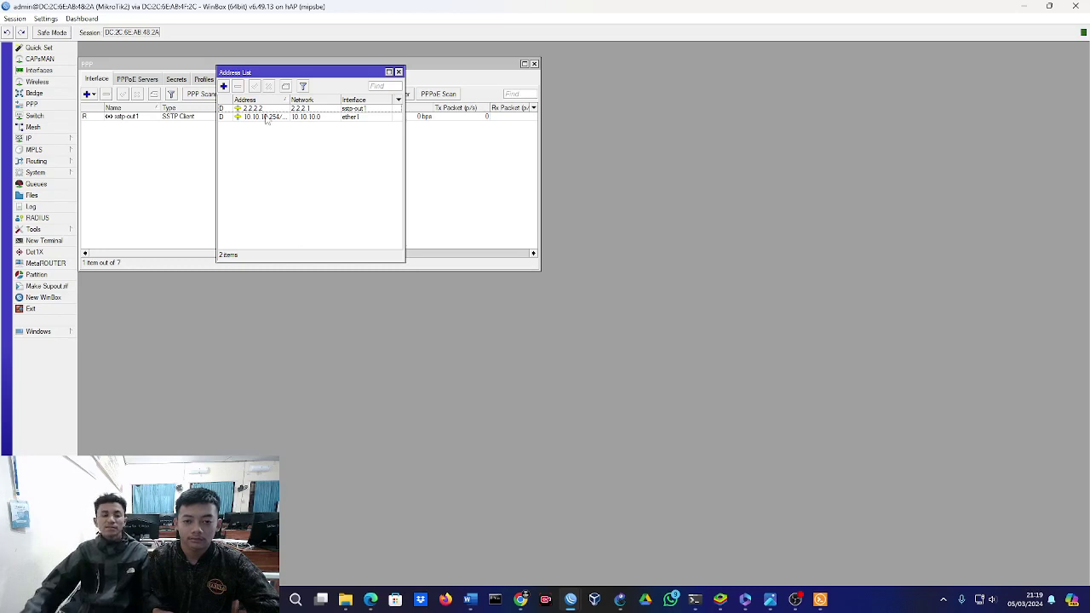
left_click(194, 199)
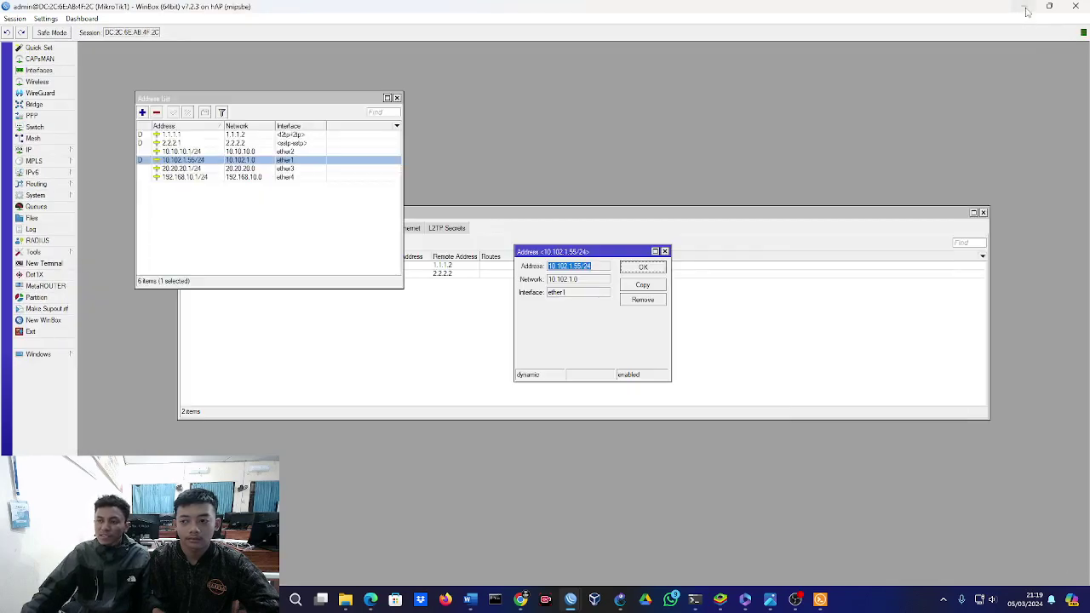
Minimize WinBox to view the GNS3 topology, then return to the MikroTik2 session.
left_click(1027, 12)
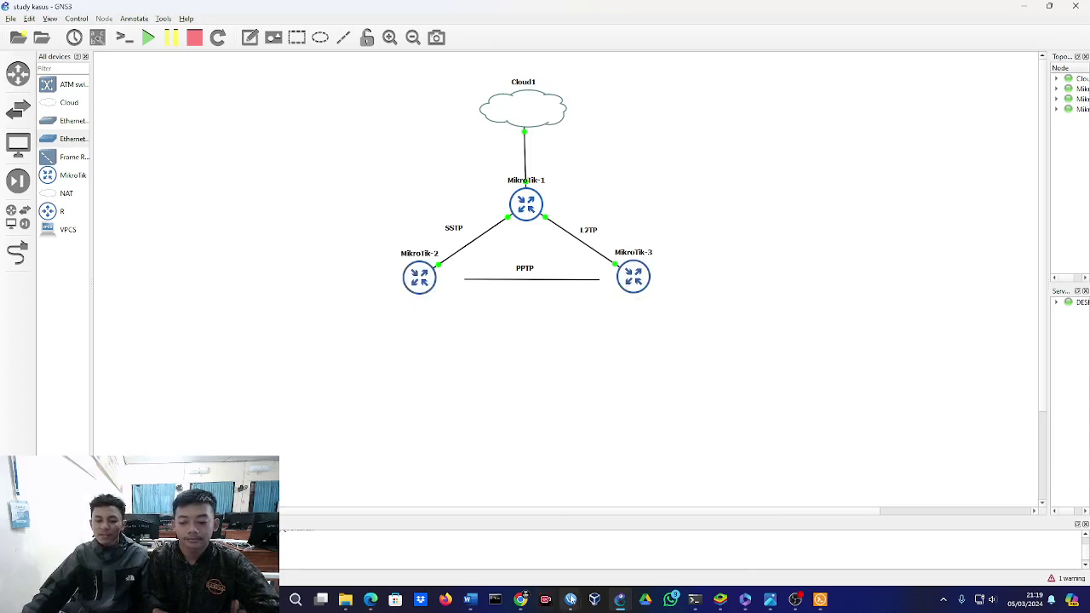
mouse_move(568, 597)
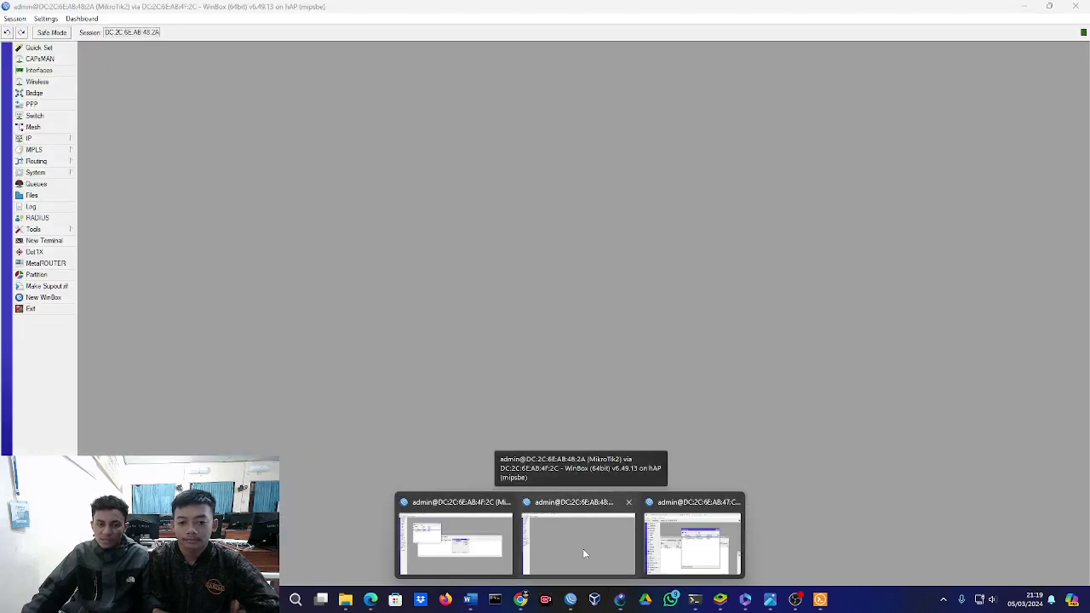
left_click(583, 549)
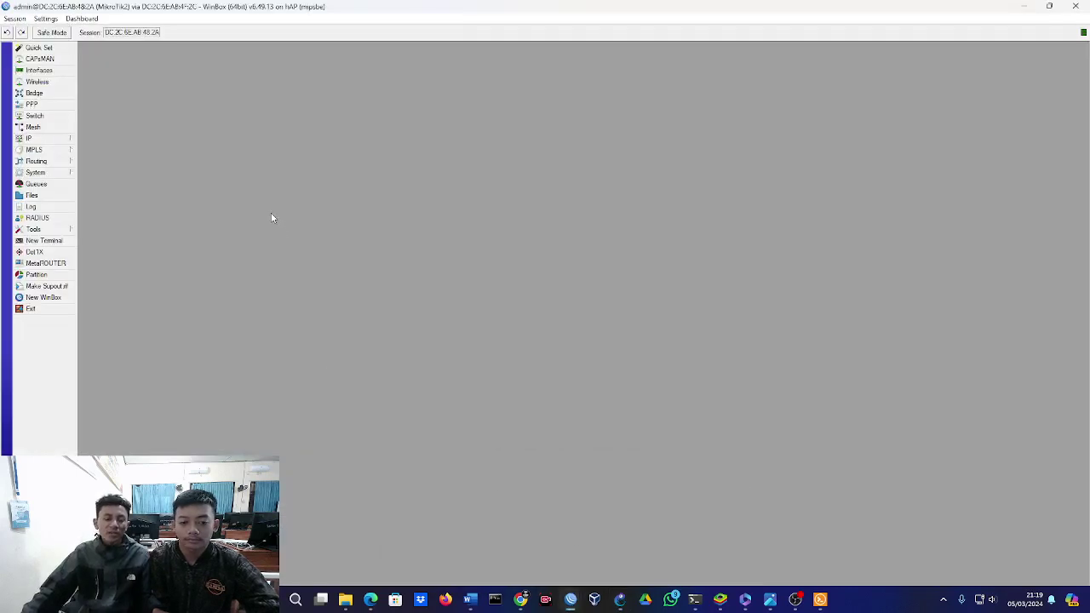
Enable MikroTik2's PPTP Server, keeping MTU/MRU 1450 and mschap1/mschap2 authentication.
left_click(32, 104)
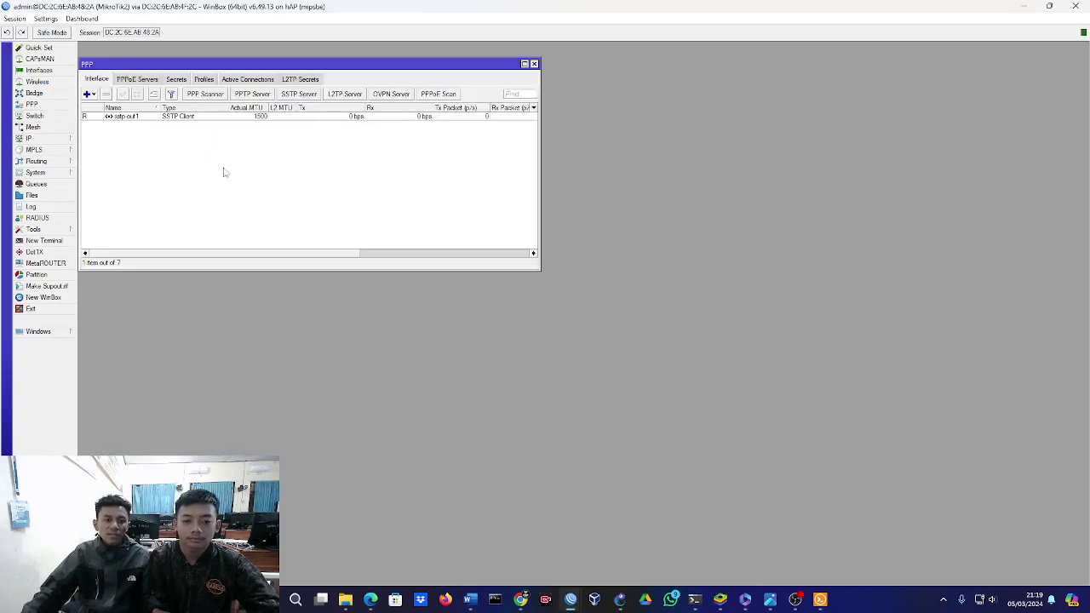
left_click(248, 94)
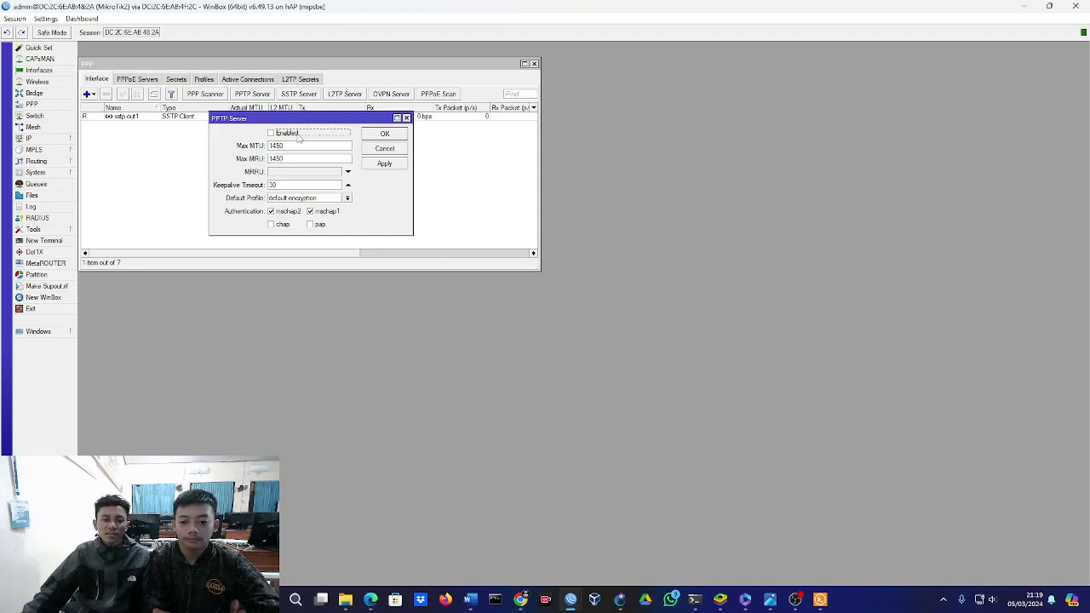
left_click(299, 133)
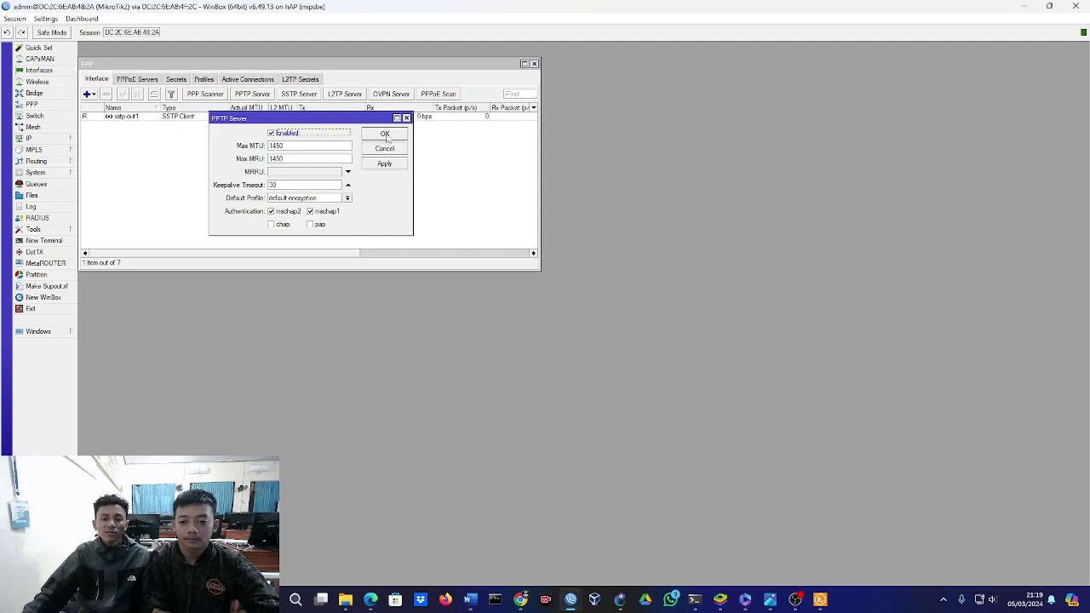
left_click(384, 133)
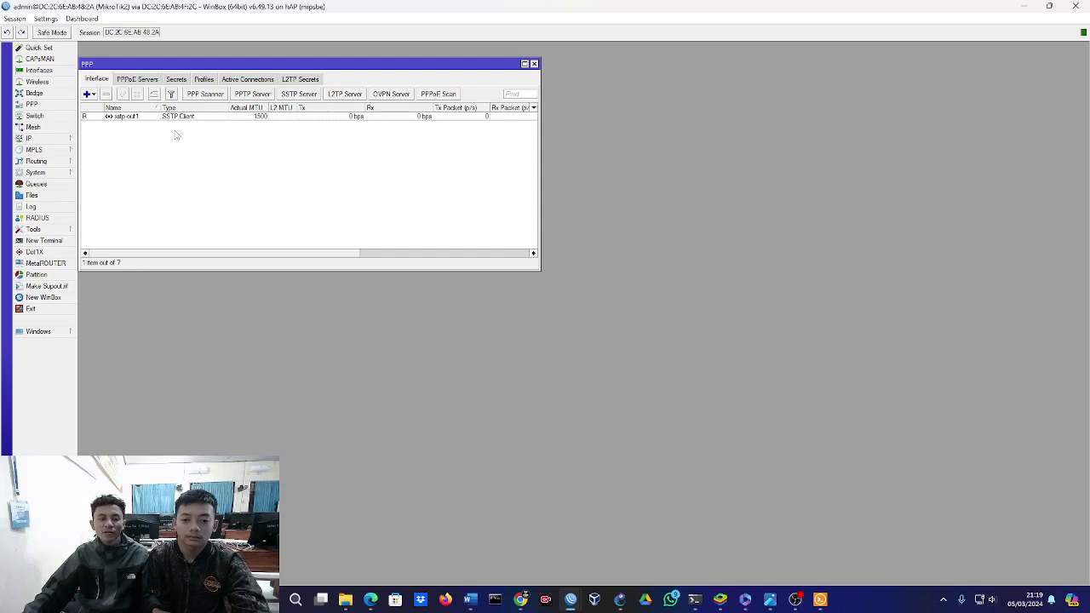
Add a PPP secret named pptp with a password, limited to the pptp service.
left_click(180, 82)
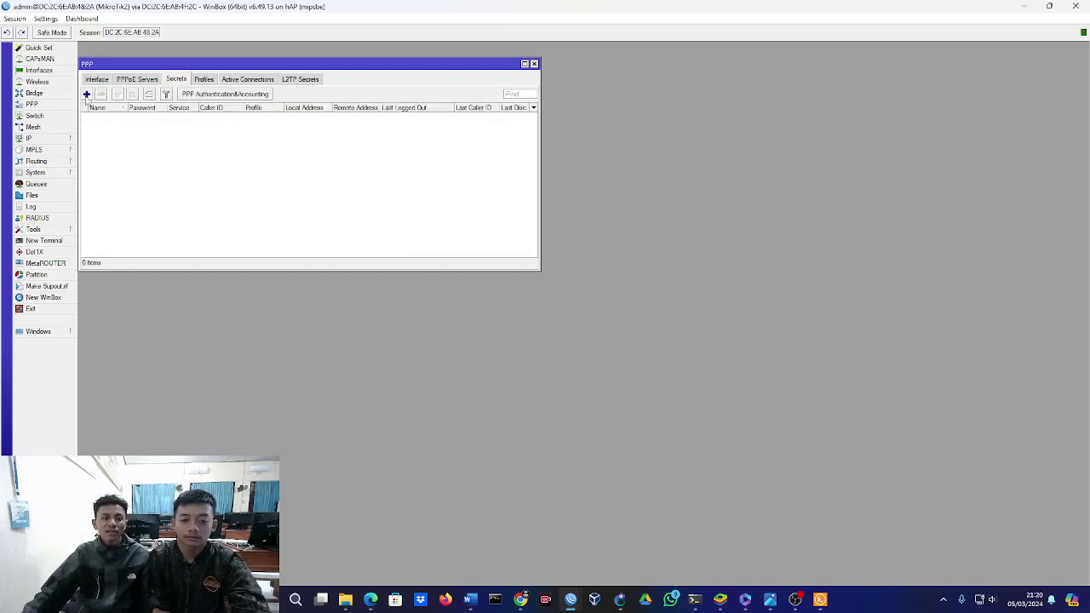
left_click(86, 93)
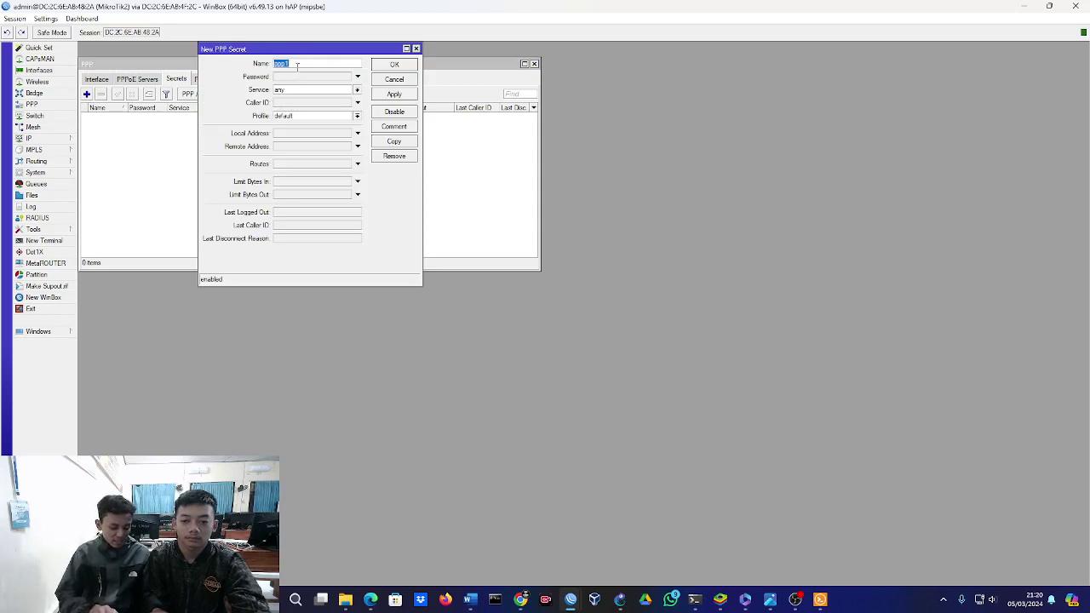
type("p")
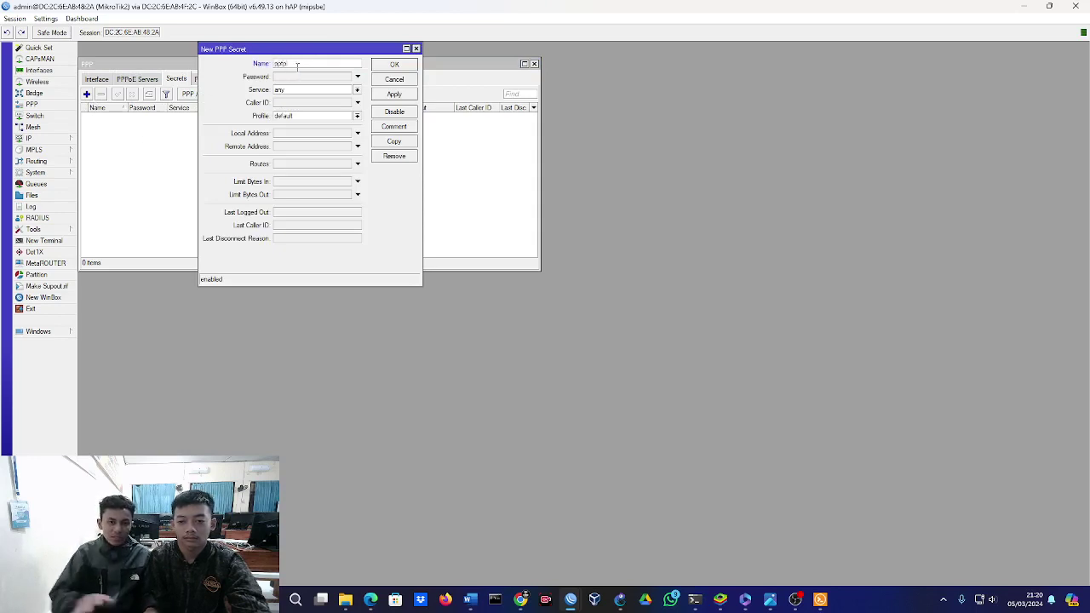
type("ptp")
left_click(290, 78)
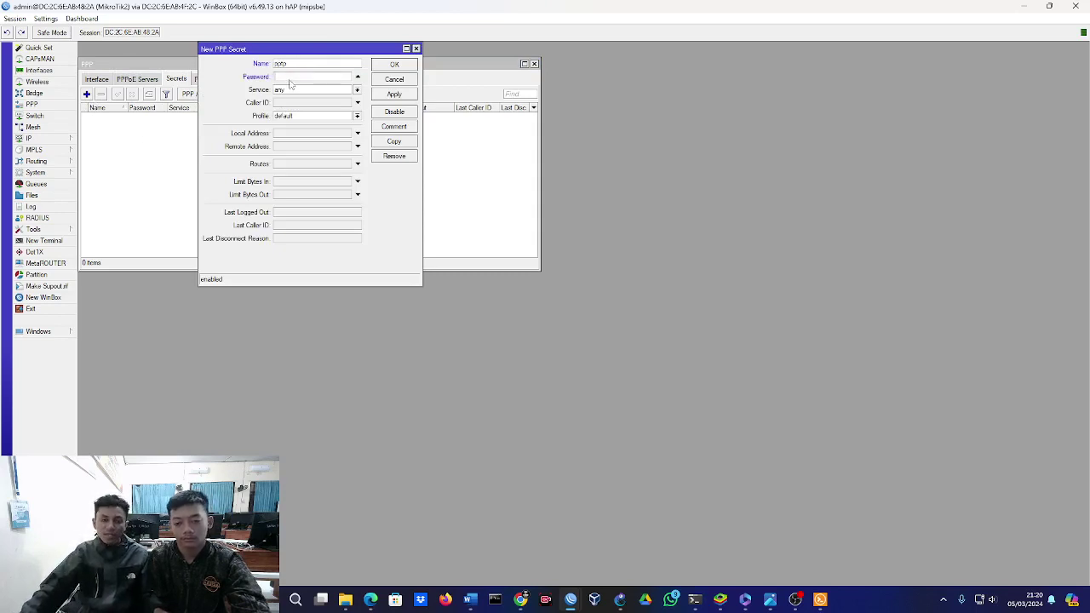
type("123")
left_click(292, 91)
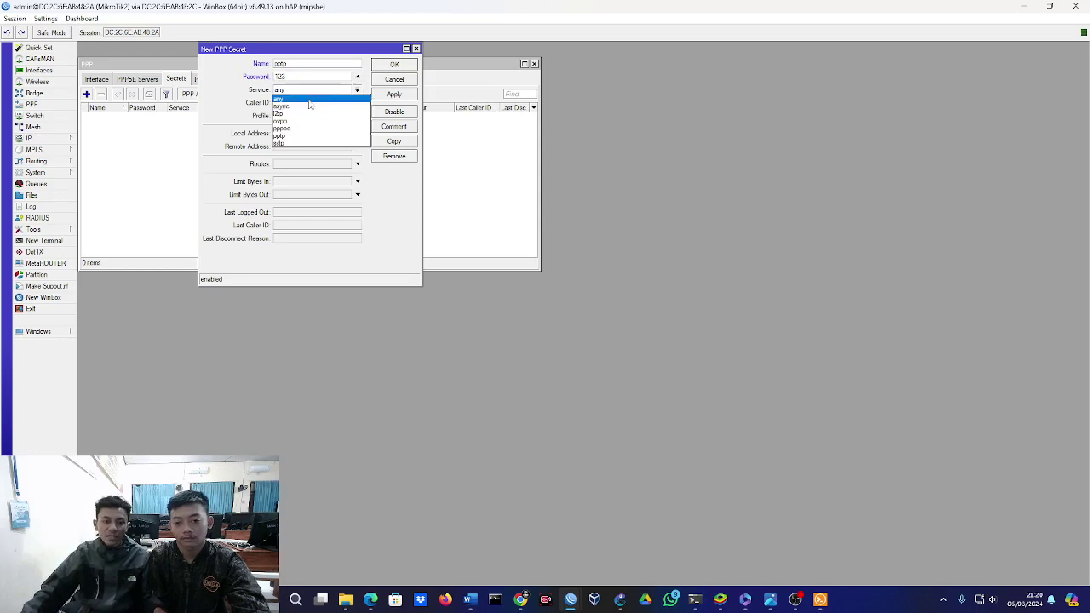
left_click(296, 136)
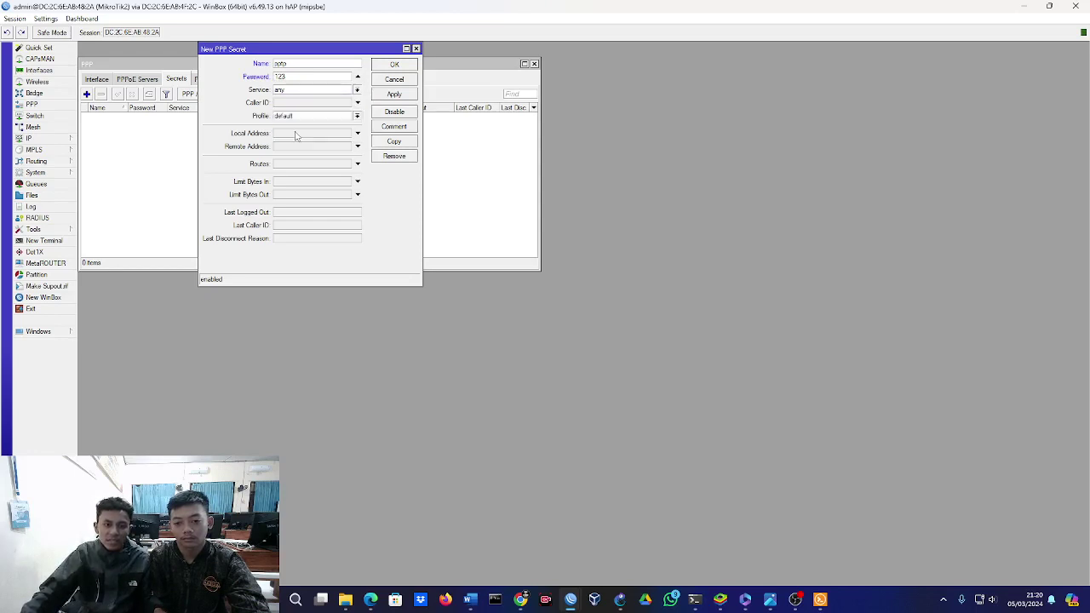
Give the pptp secret local address 3.3.3.1 and remote address 3.3.3.2, and save it.
left_click(286, 134)
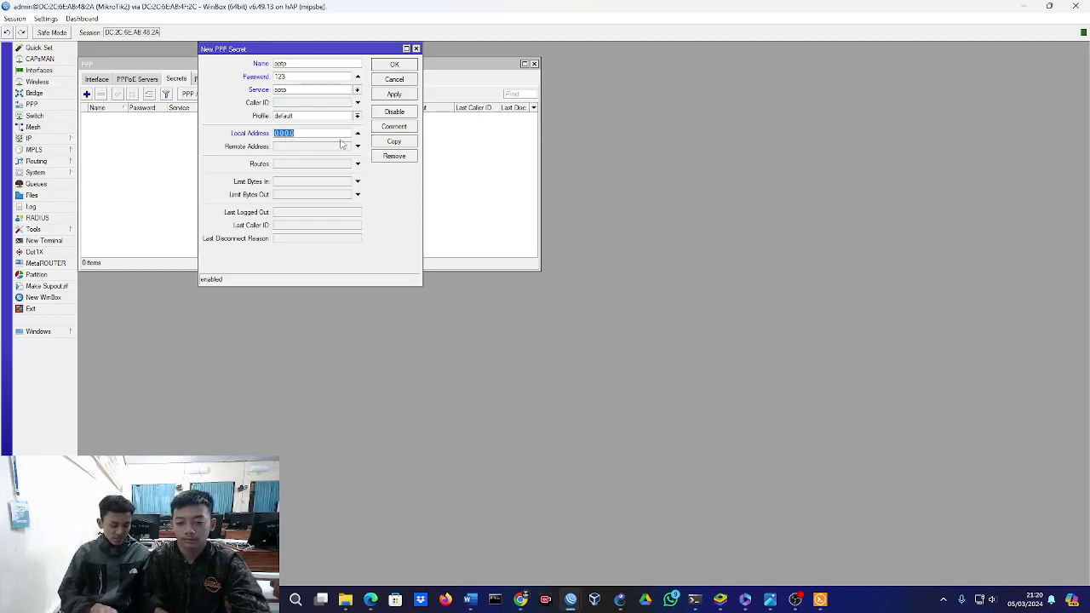
type("3.3.3.1")
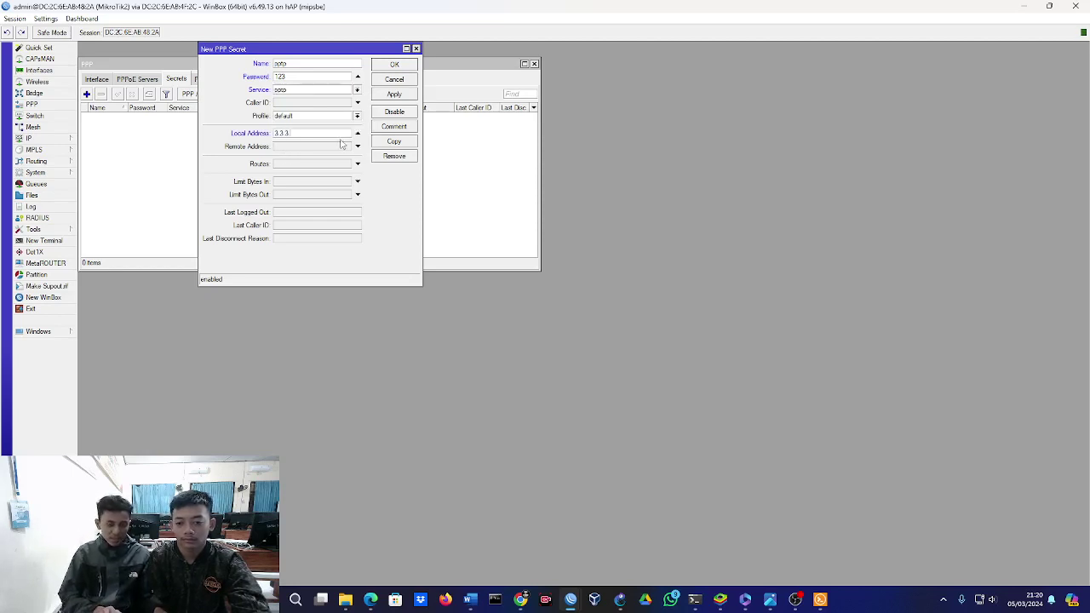
left_click(318, 147)
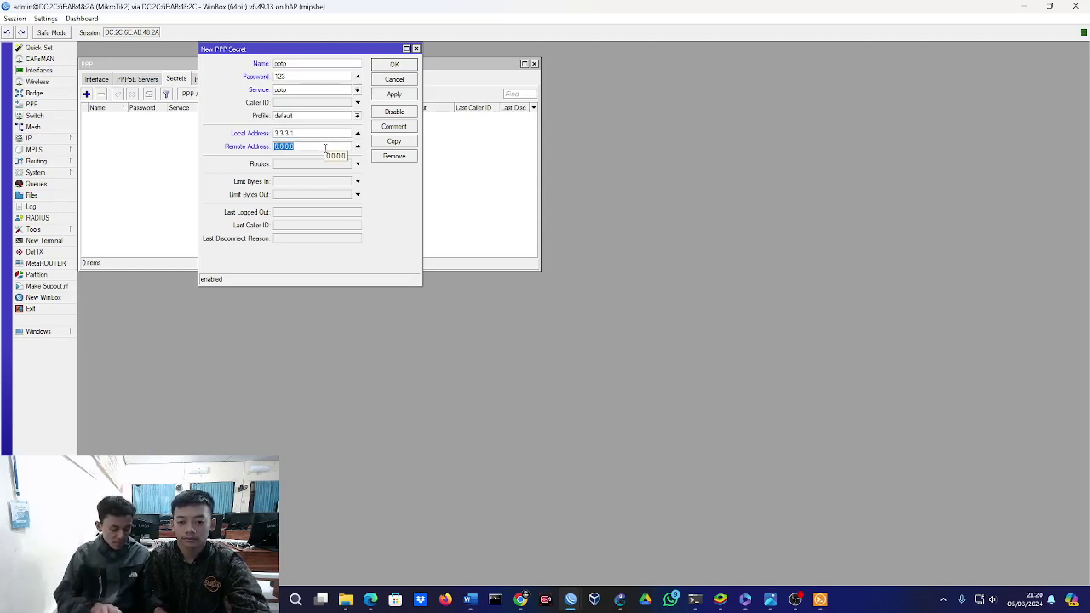
type("3.3.3.2")
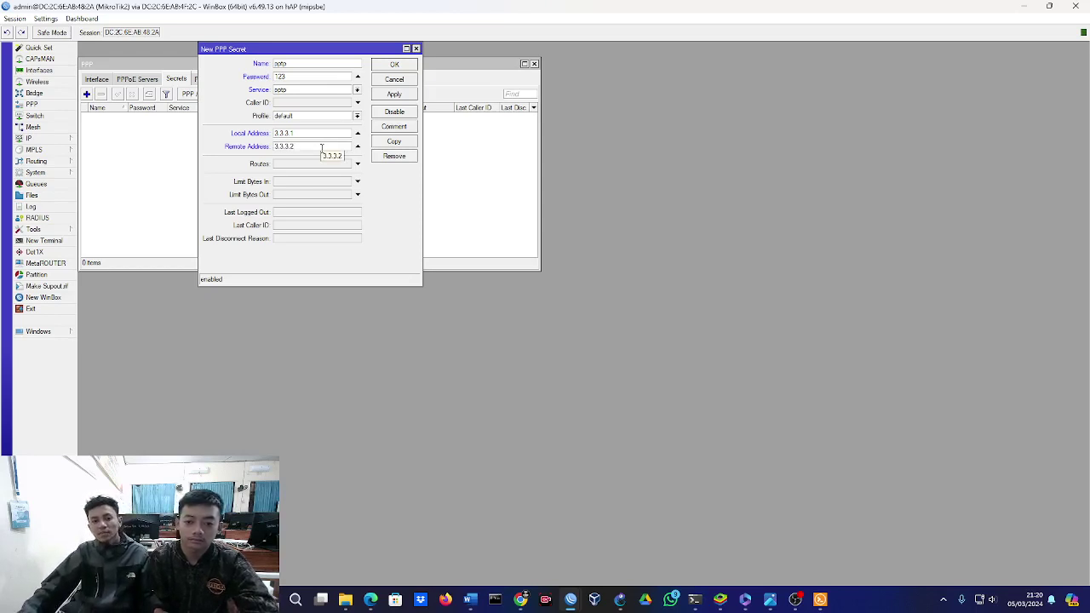
left_click(385, 95)
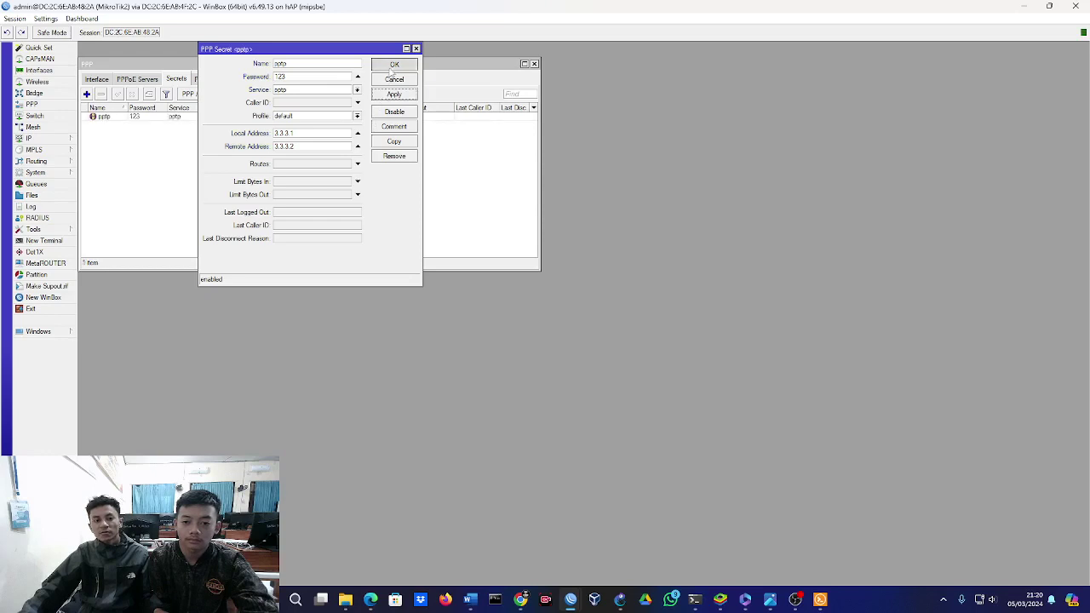
left_click(392, 66)
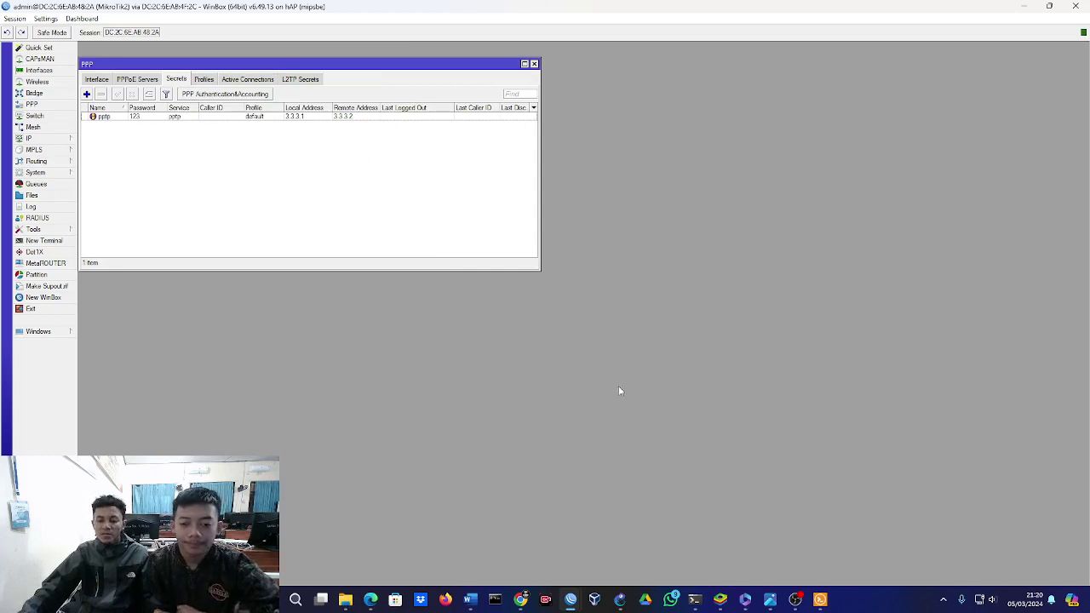
mouse_move(579, 594)
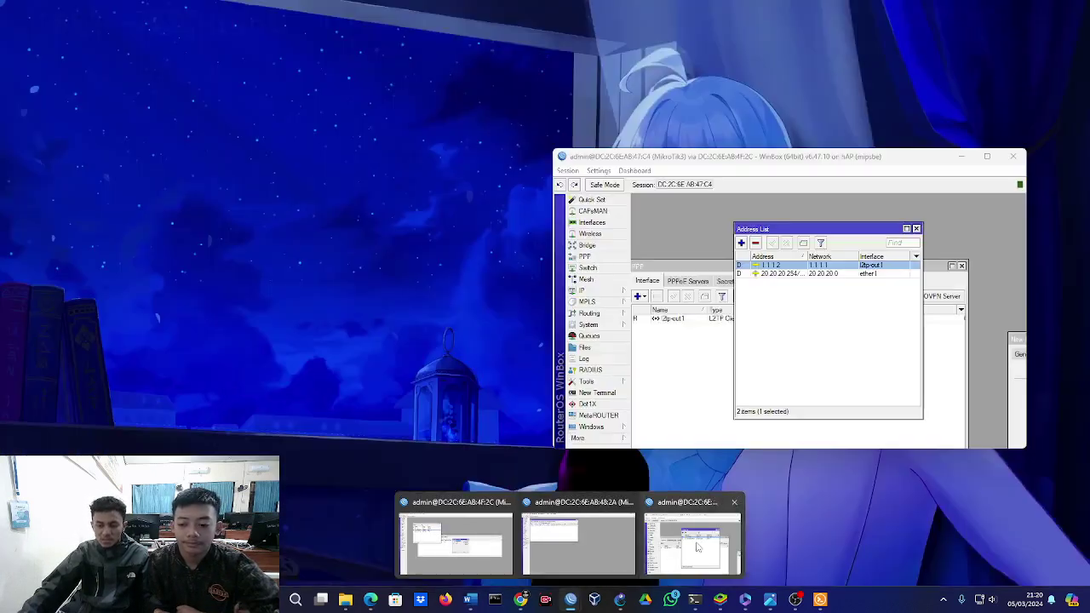
In the maximised MikroTik-3 window, add PPTP client pptp-out1 showing its Dial Out settings, then return to MikroTik-2.
left_click(695, 542)
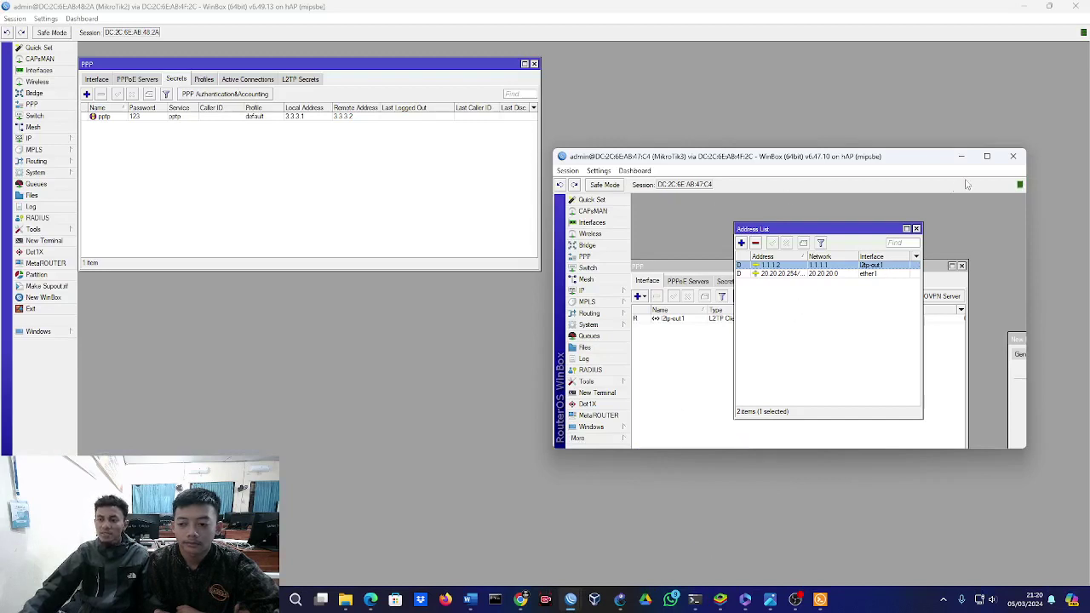
left_click(987, 156)
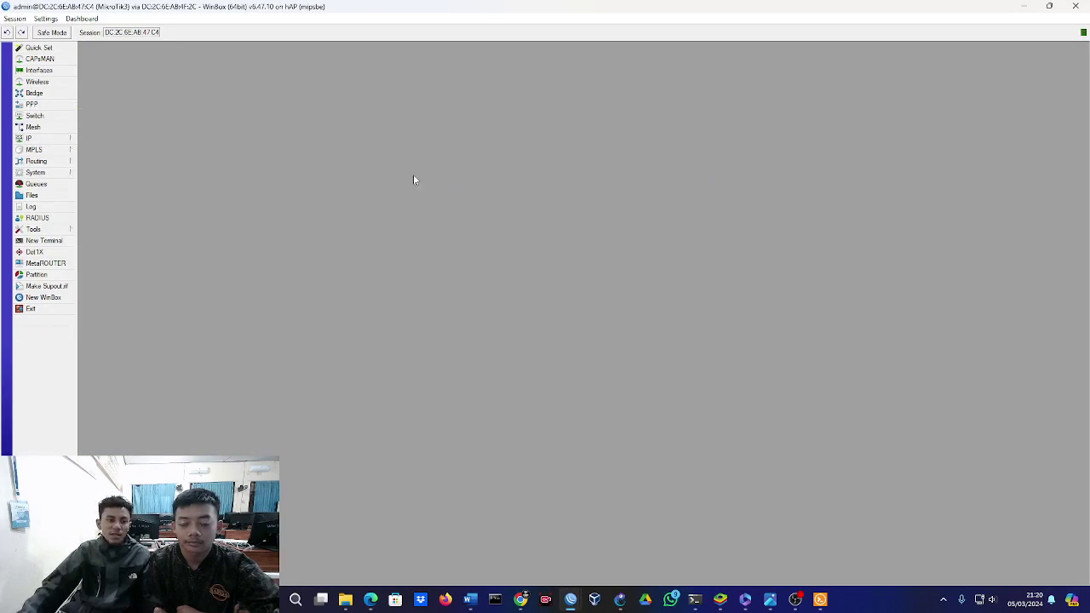
left_click(52, 104)
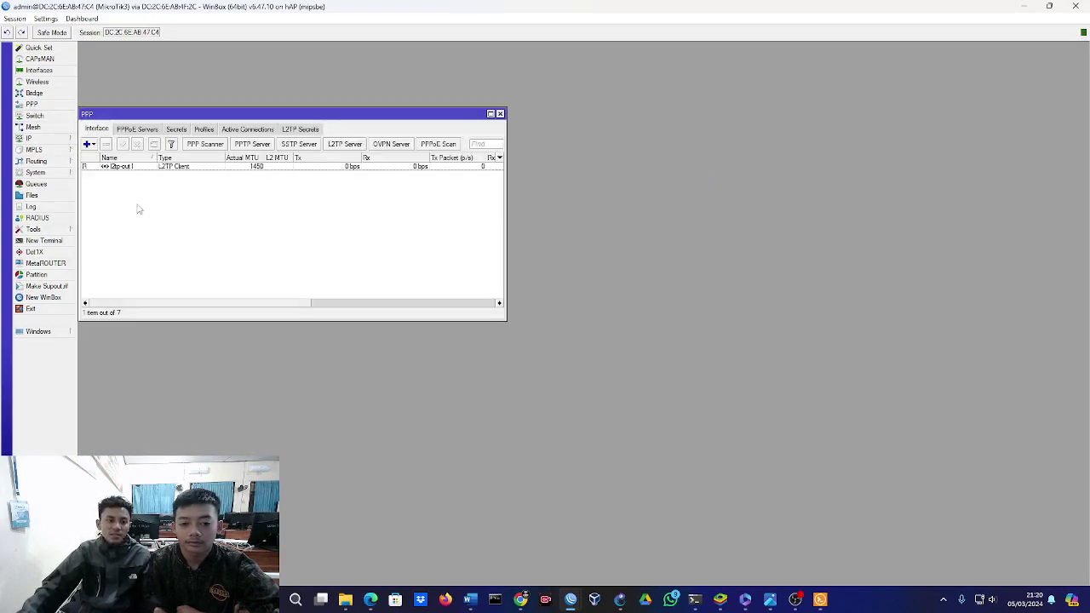
left_click(88, 144)
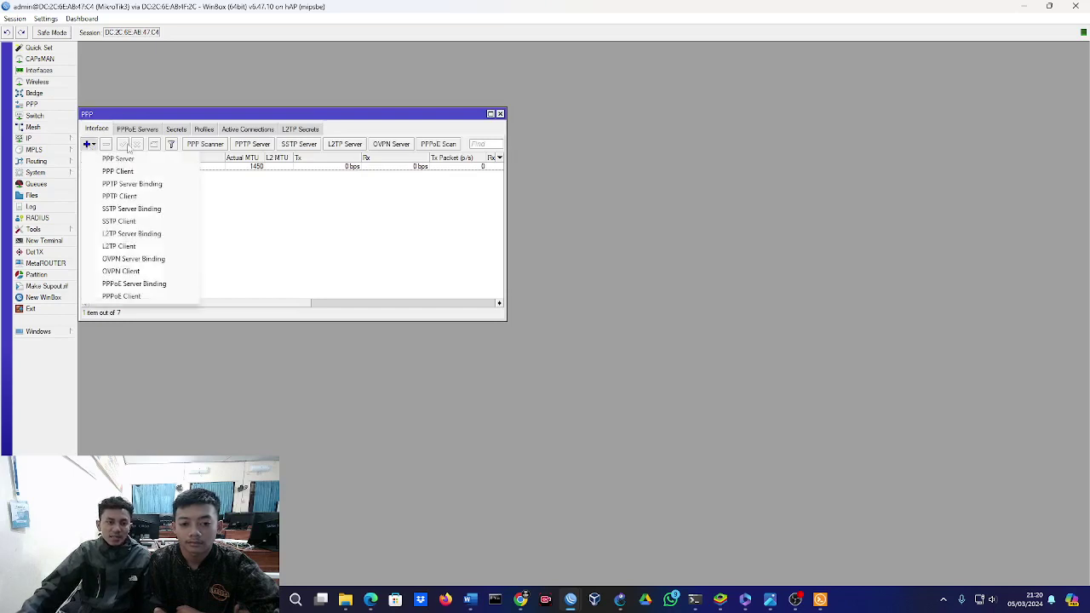
left_click(119, 196)
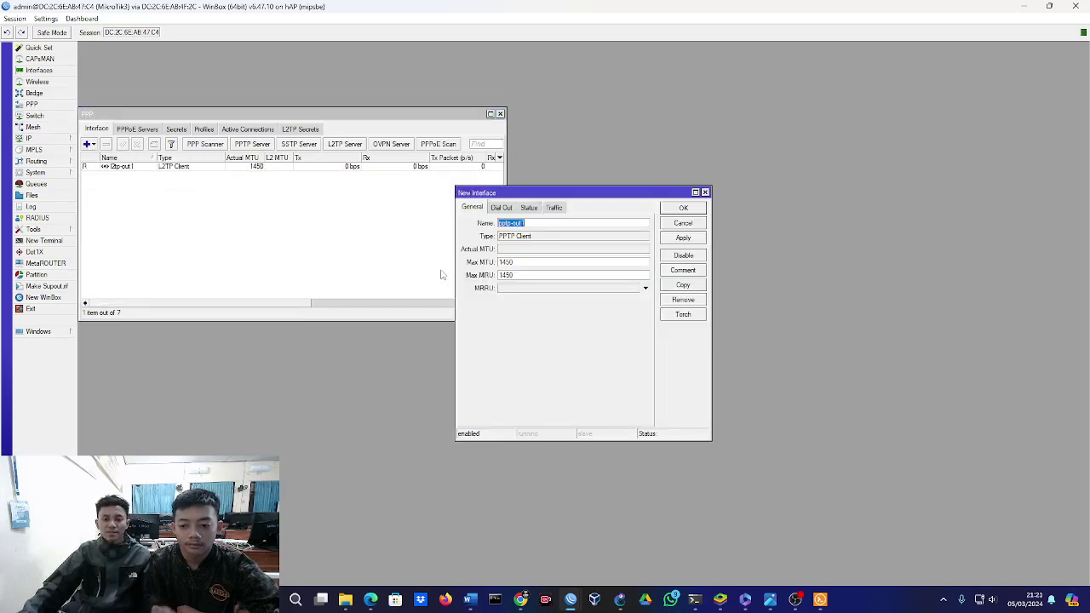
left_click(499, 209)
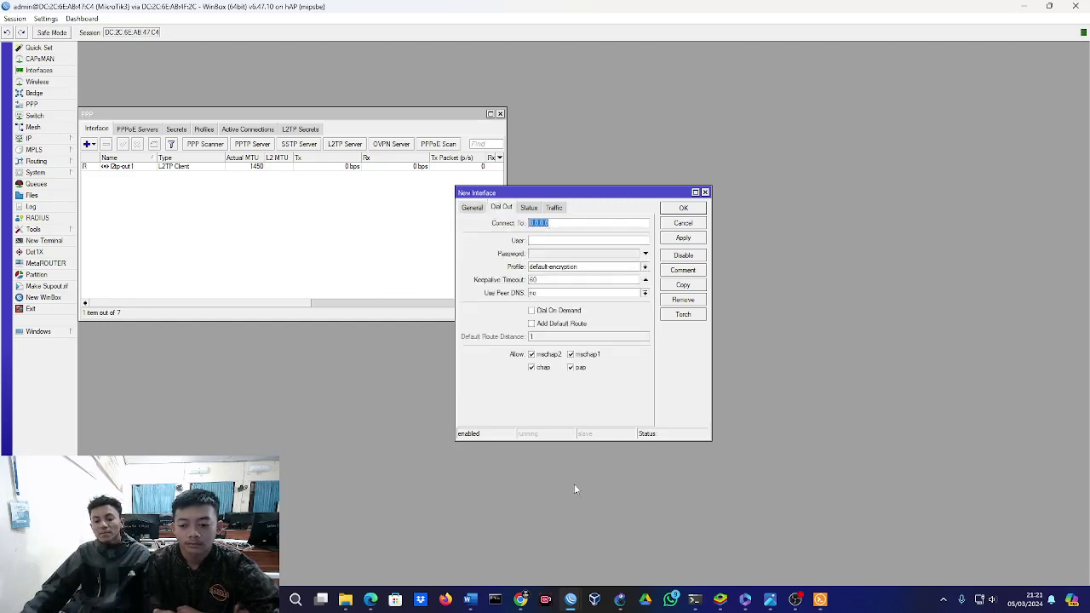
mouse_move(569, 600)
left_click(569, 545)
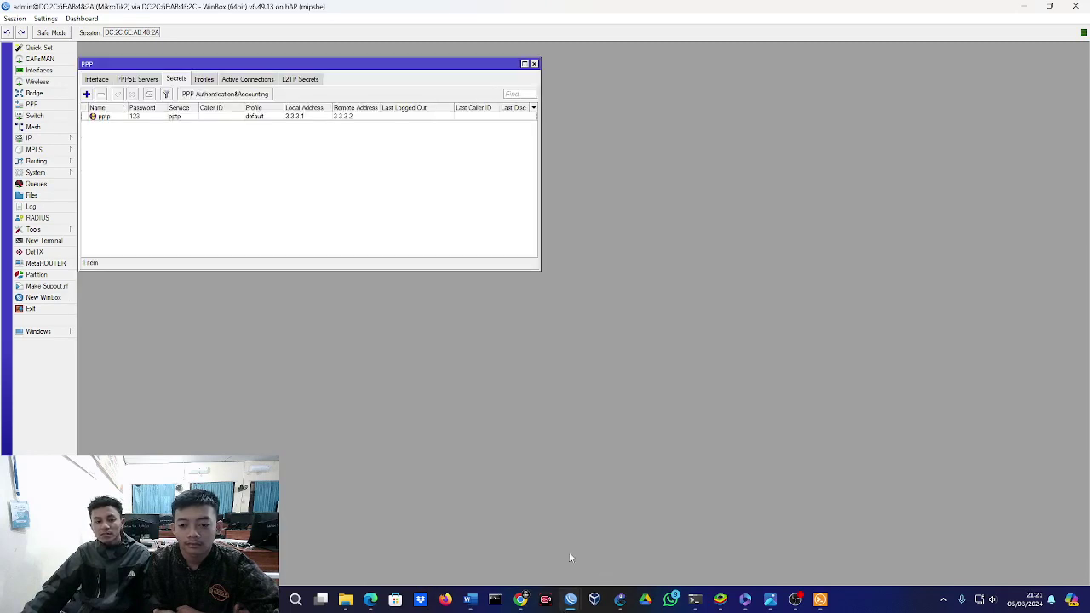
Open MikroTik-2's address list, select the 10.10.10.254/24 ether1 address, then switch to MikroTik-3.
left_click(47, 139)
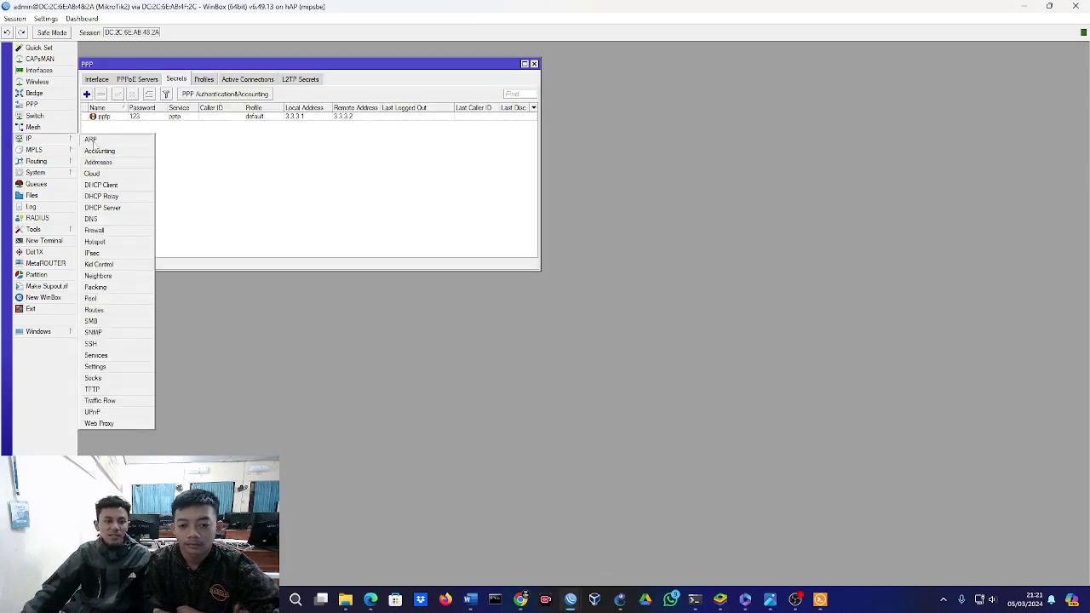
left_click(121, 164)
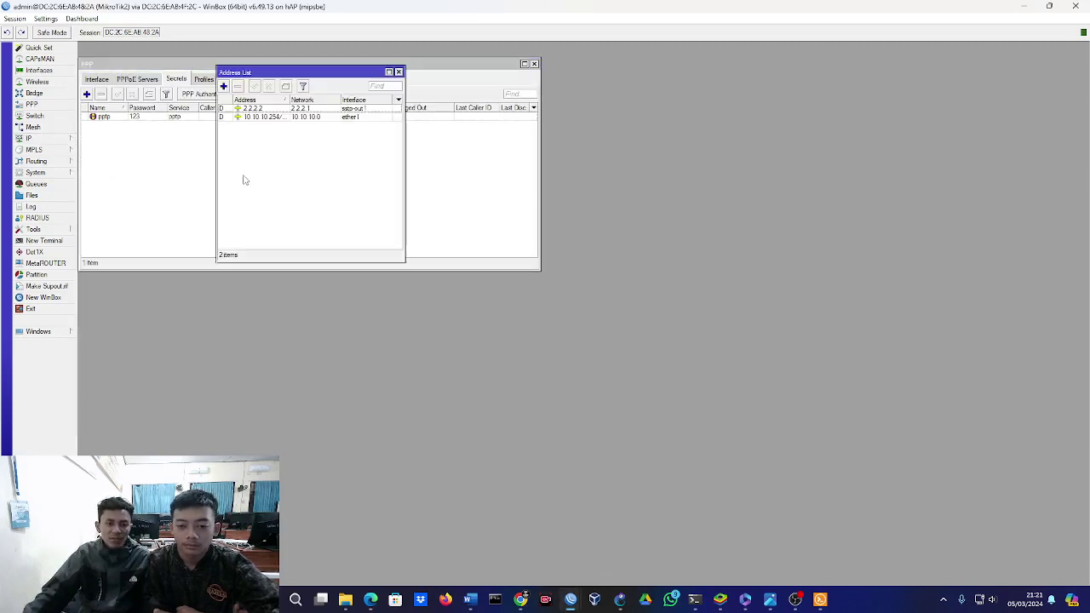
double_click(273, 117)
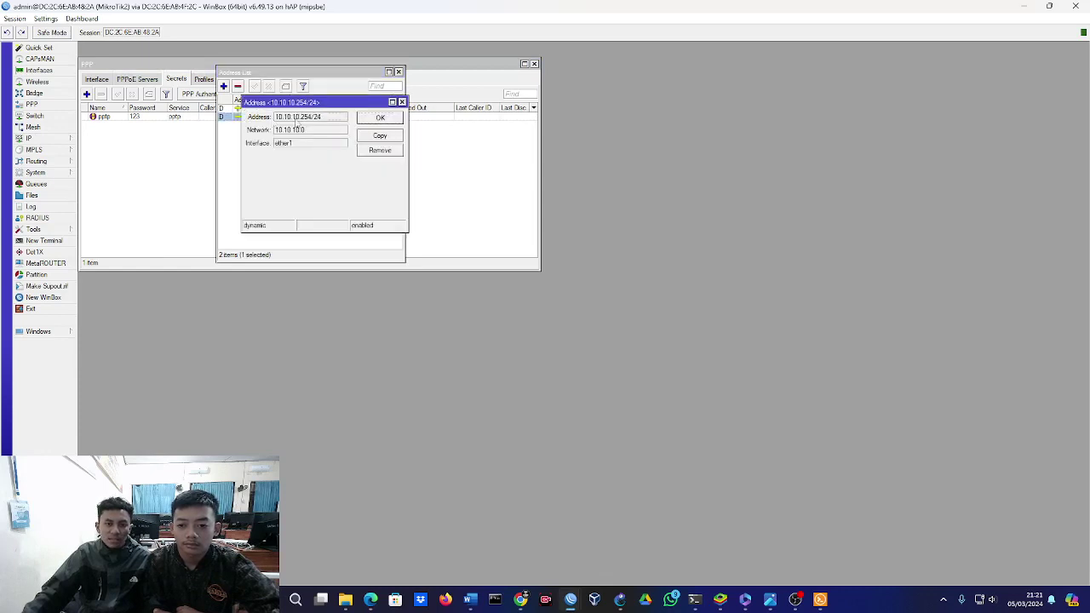
double_click(298, 122)
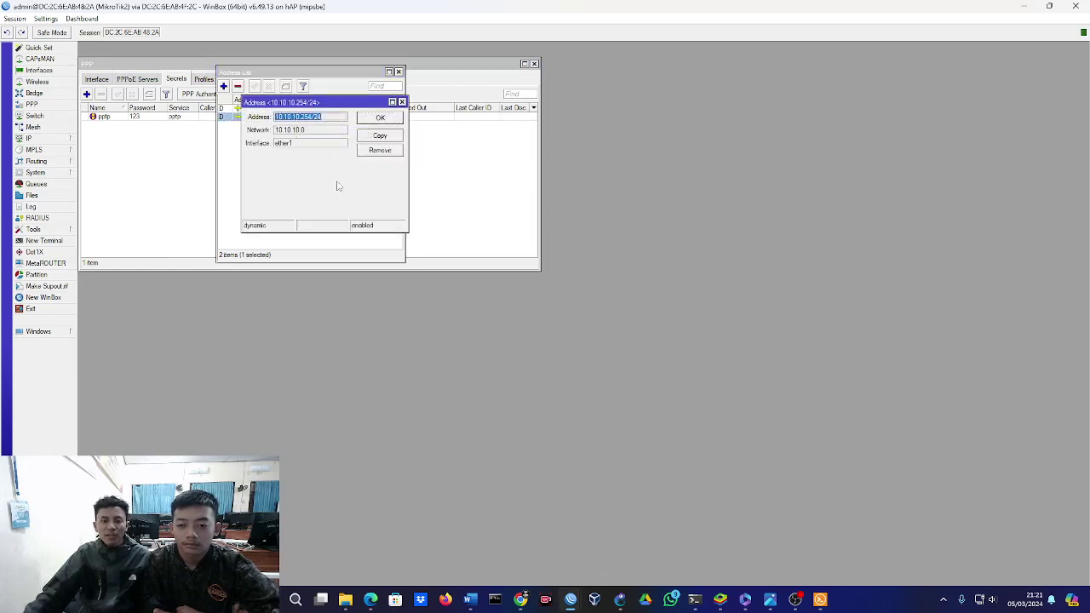
mouse_move(575, 600)
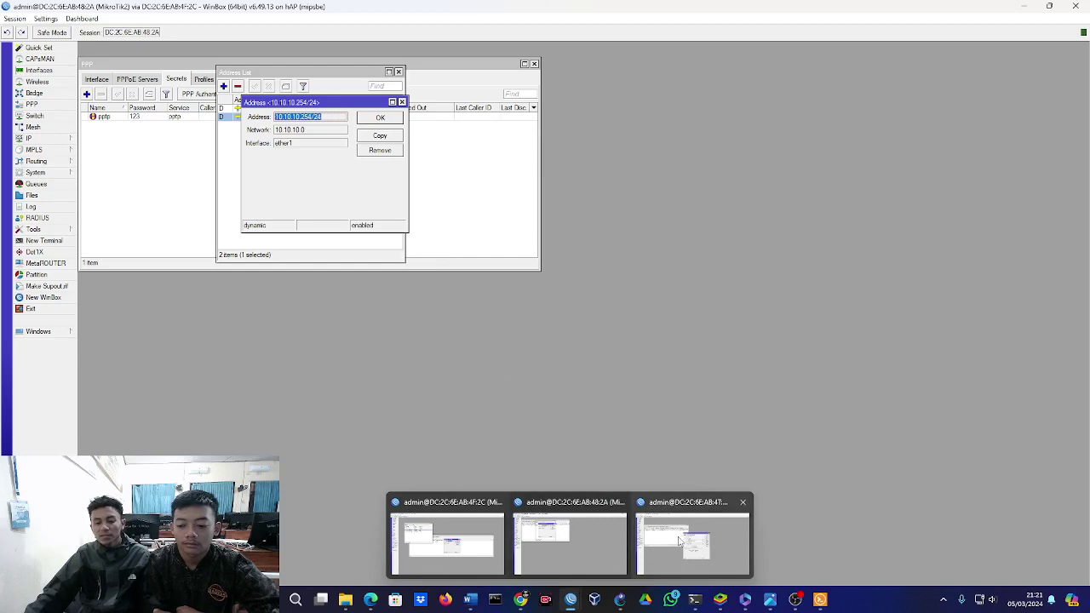
left_click(682, 534)
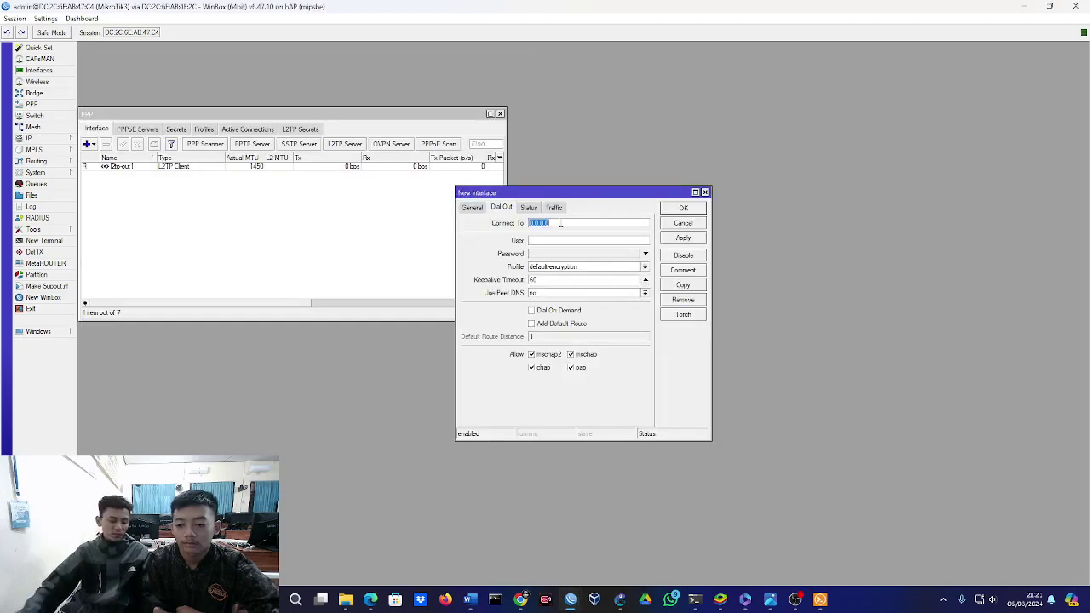
Set pptp-out1 to connect to 10.10.10.254 as user pptp with the secret's password, and save it.
type("1")
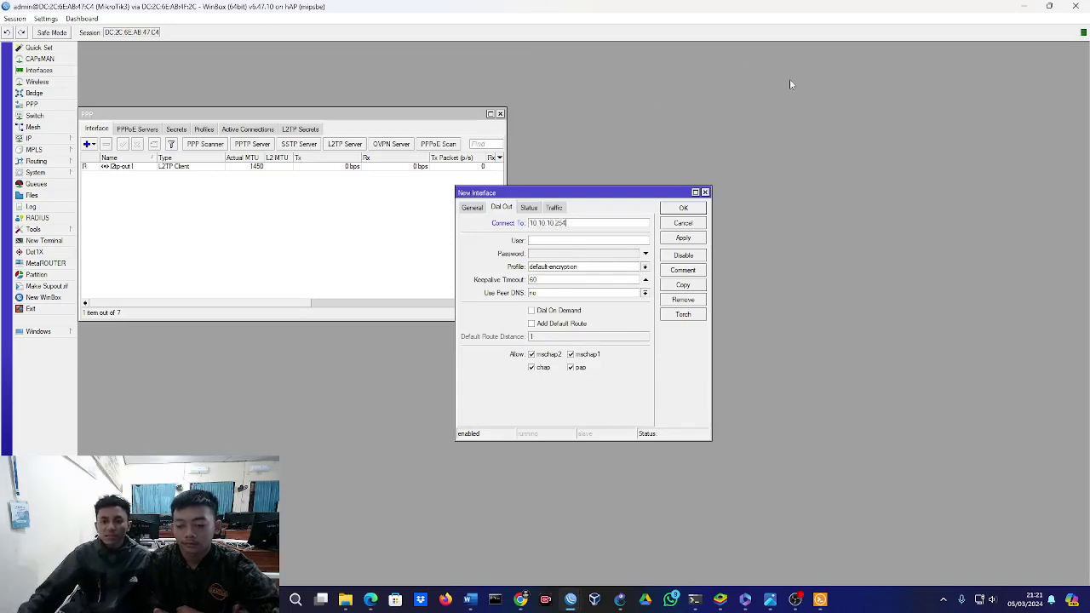
left_click(579, 240)
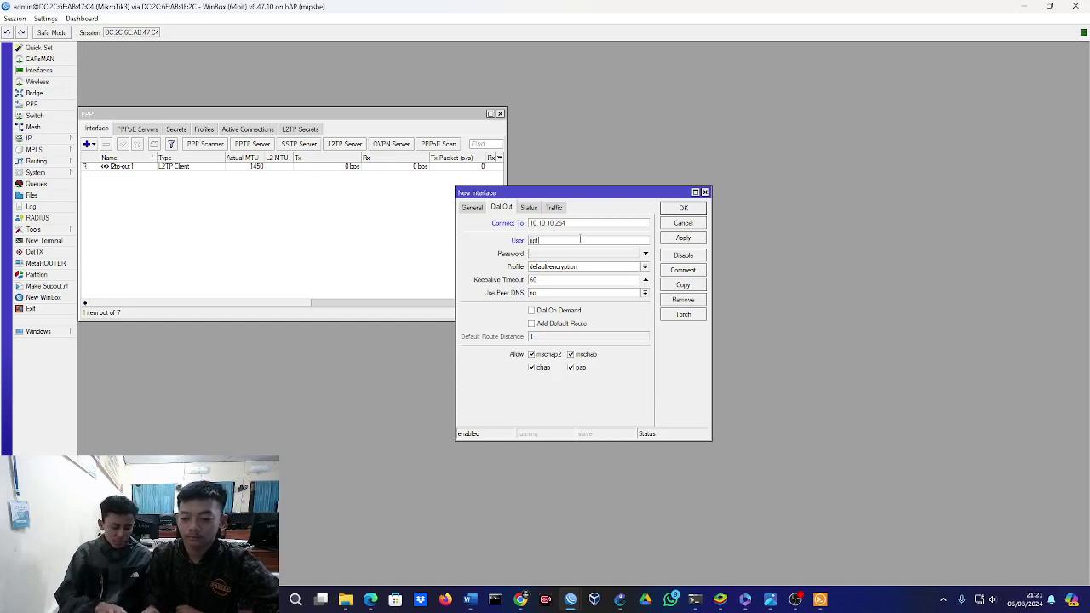
key("Tab")
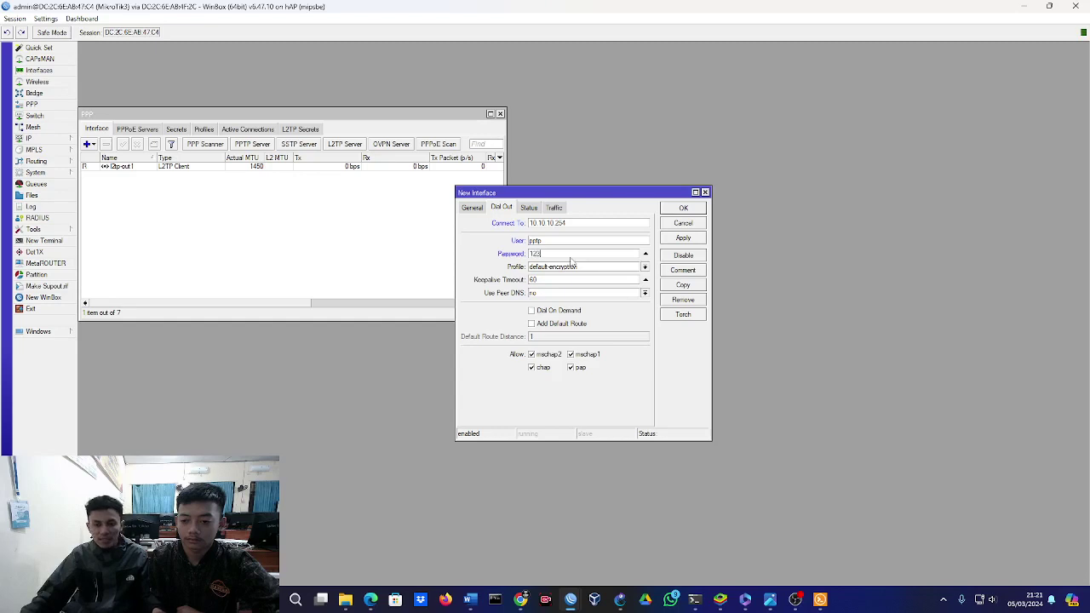
left_click(683, 207)
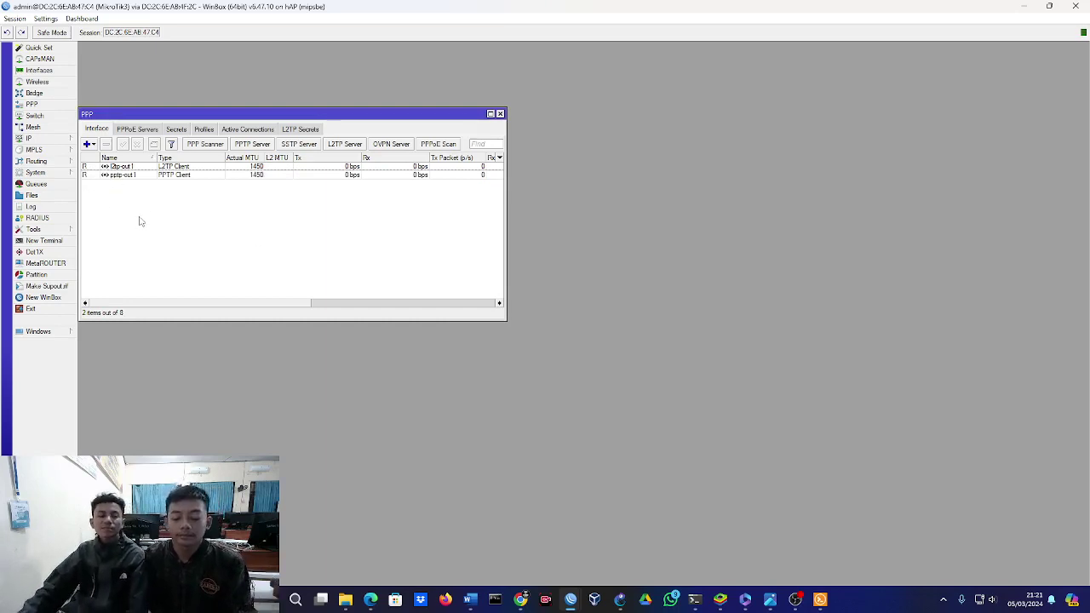
Check MikroTik-3's address list shows 3.3.3.2 on pptp-out1 beside 1.1.1.2 on l2tp-out1.
left_click(57, 139)
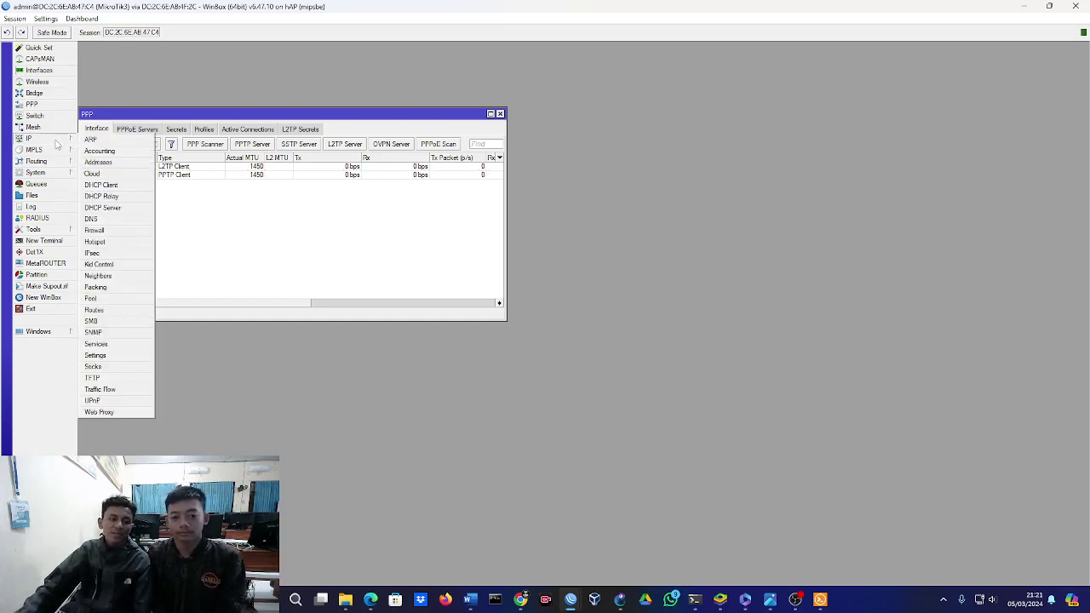
left_click(106, 164)
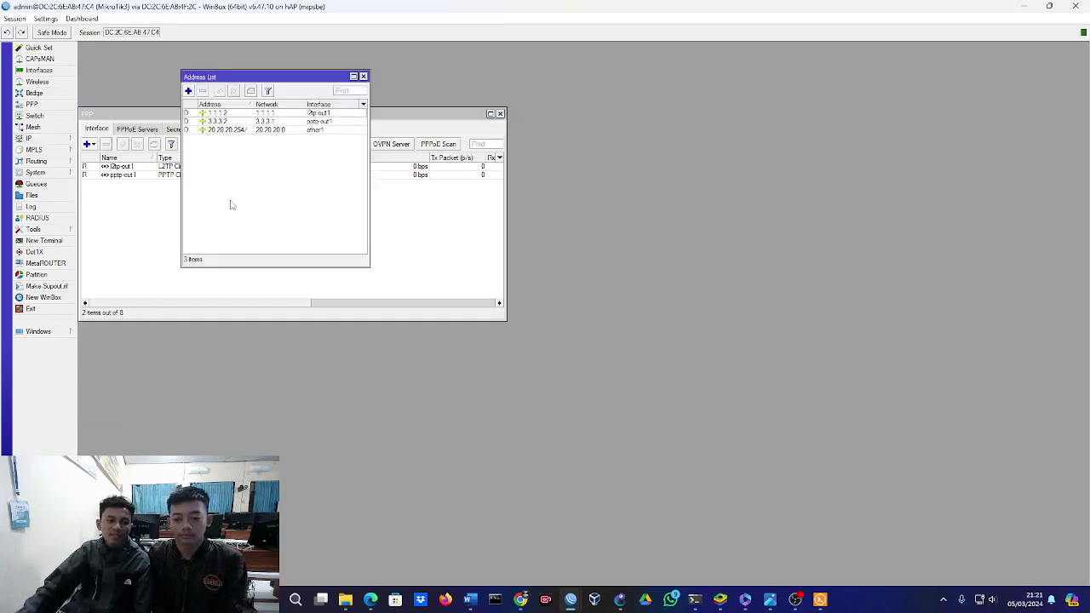
left_click(218, 122)
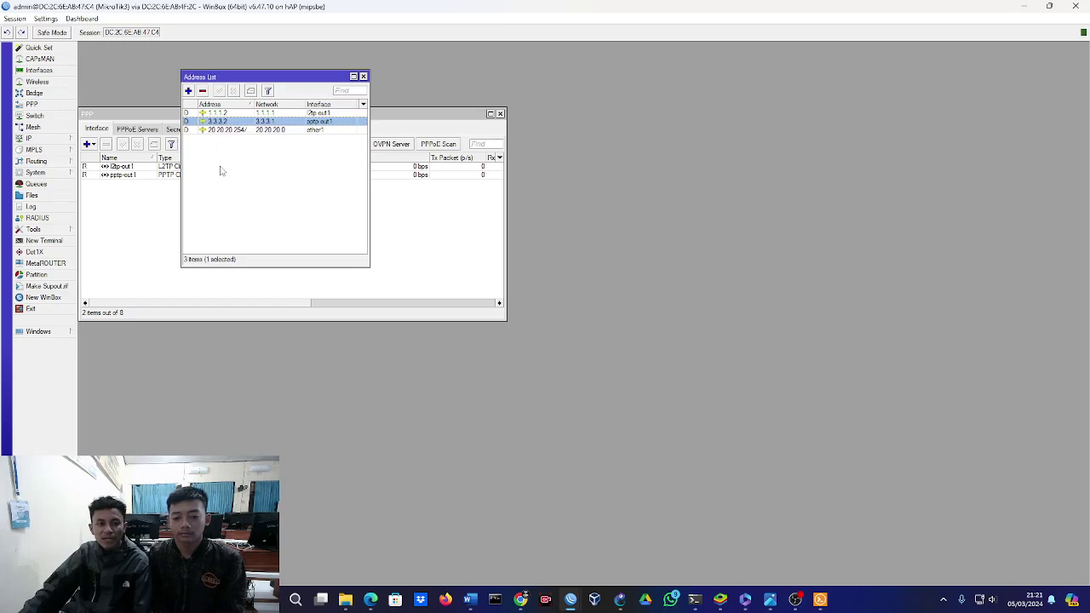
left_click(220, 171)
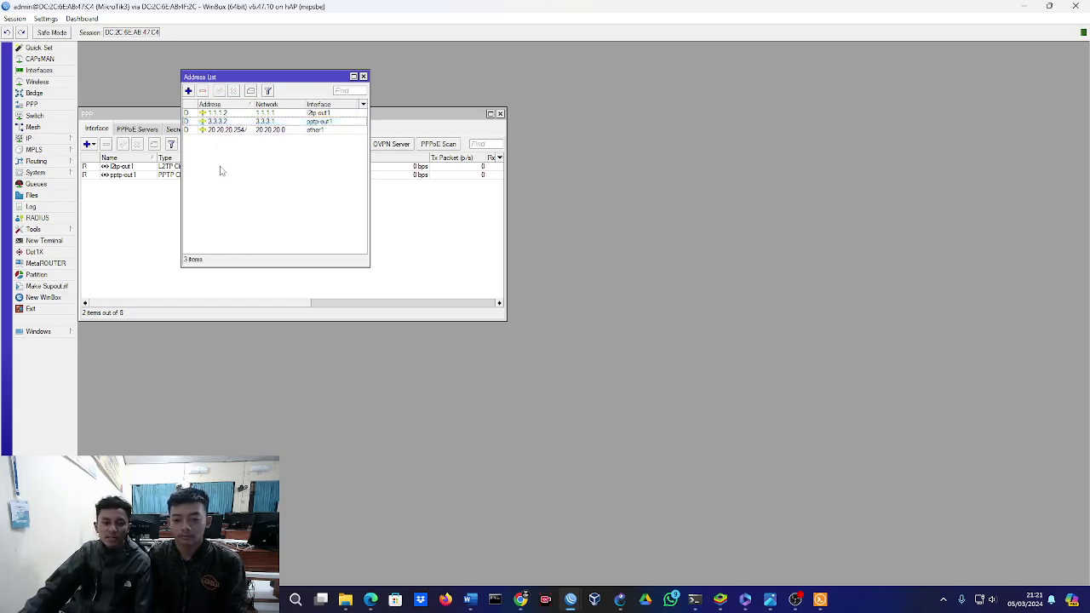
left_click(317, 124)
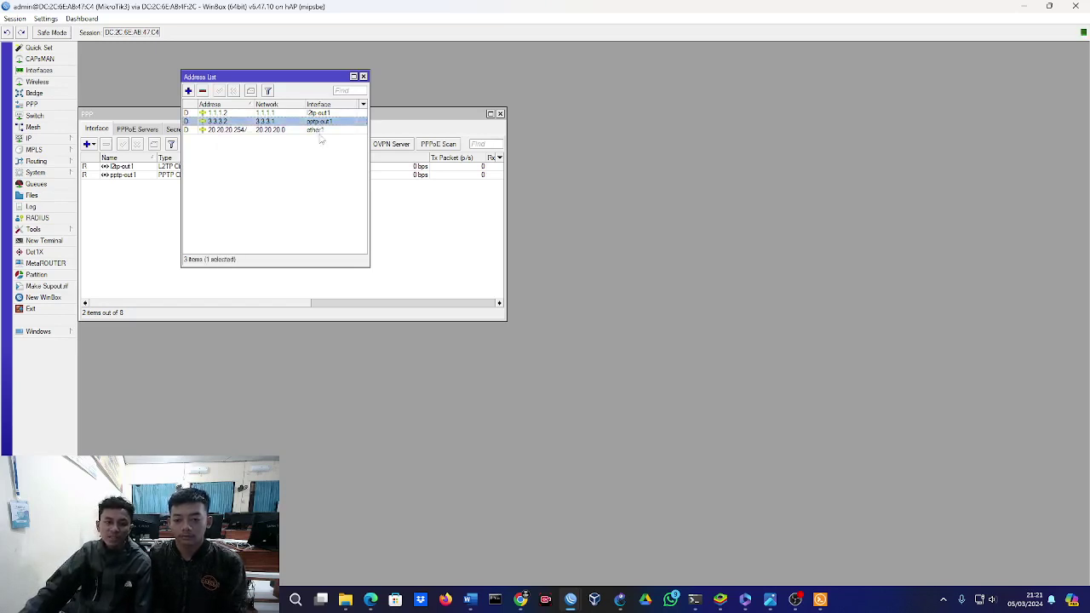
left_click(311, 186)
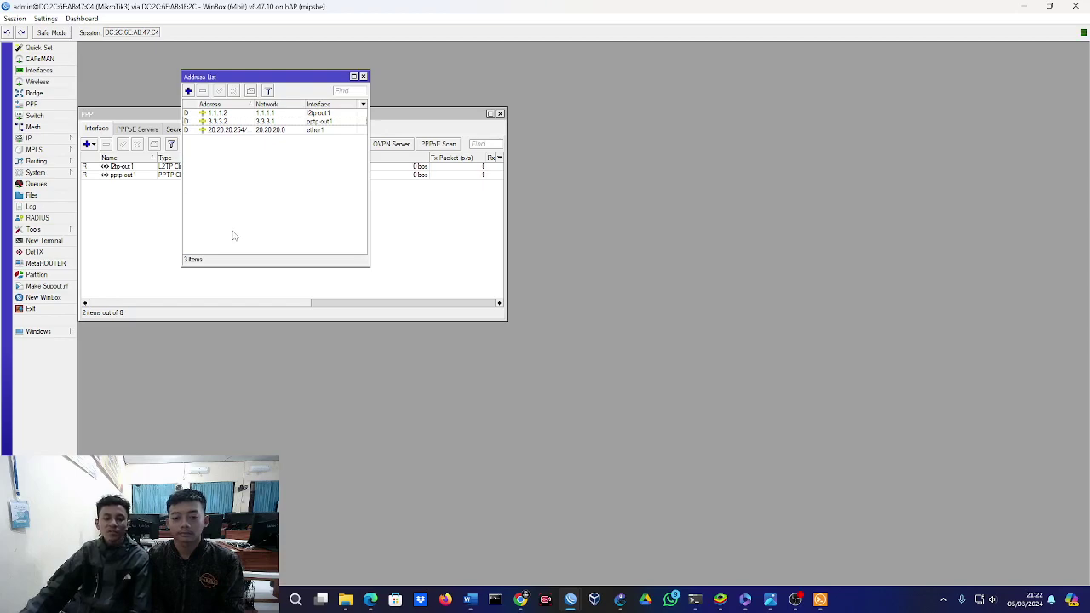
left_click(569, 596)
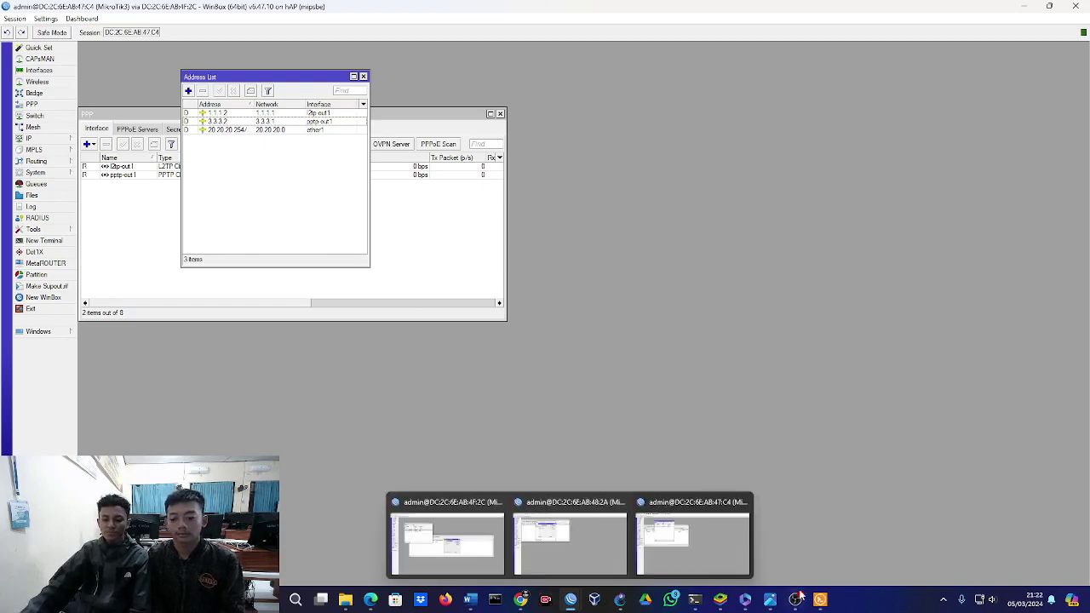